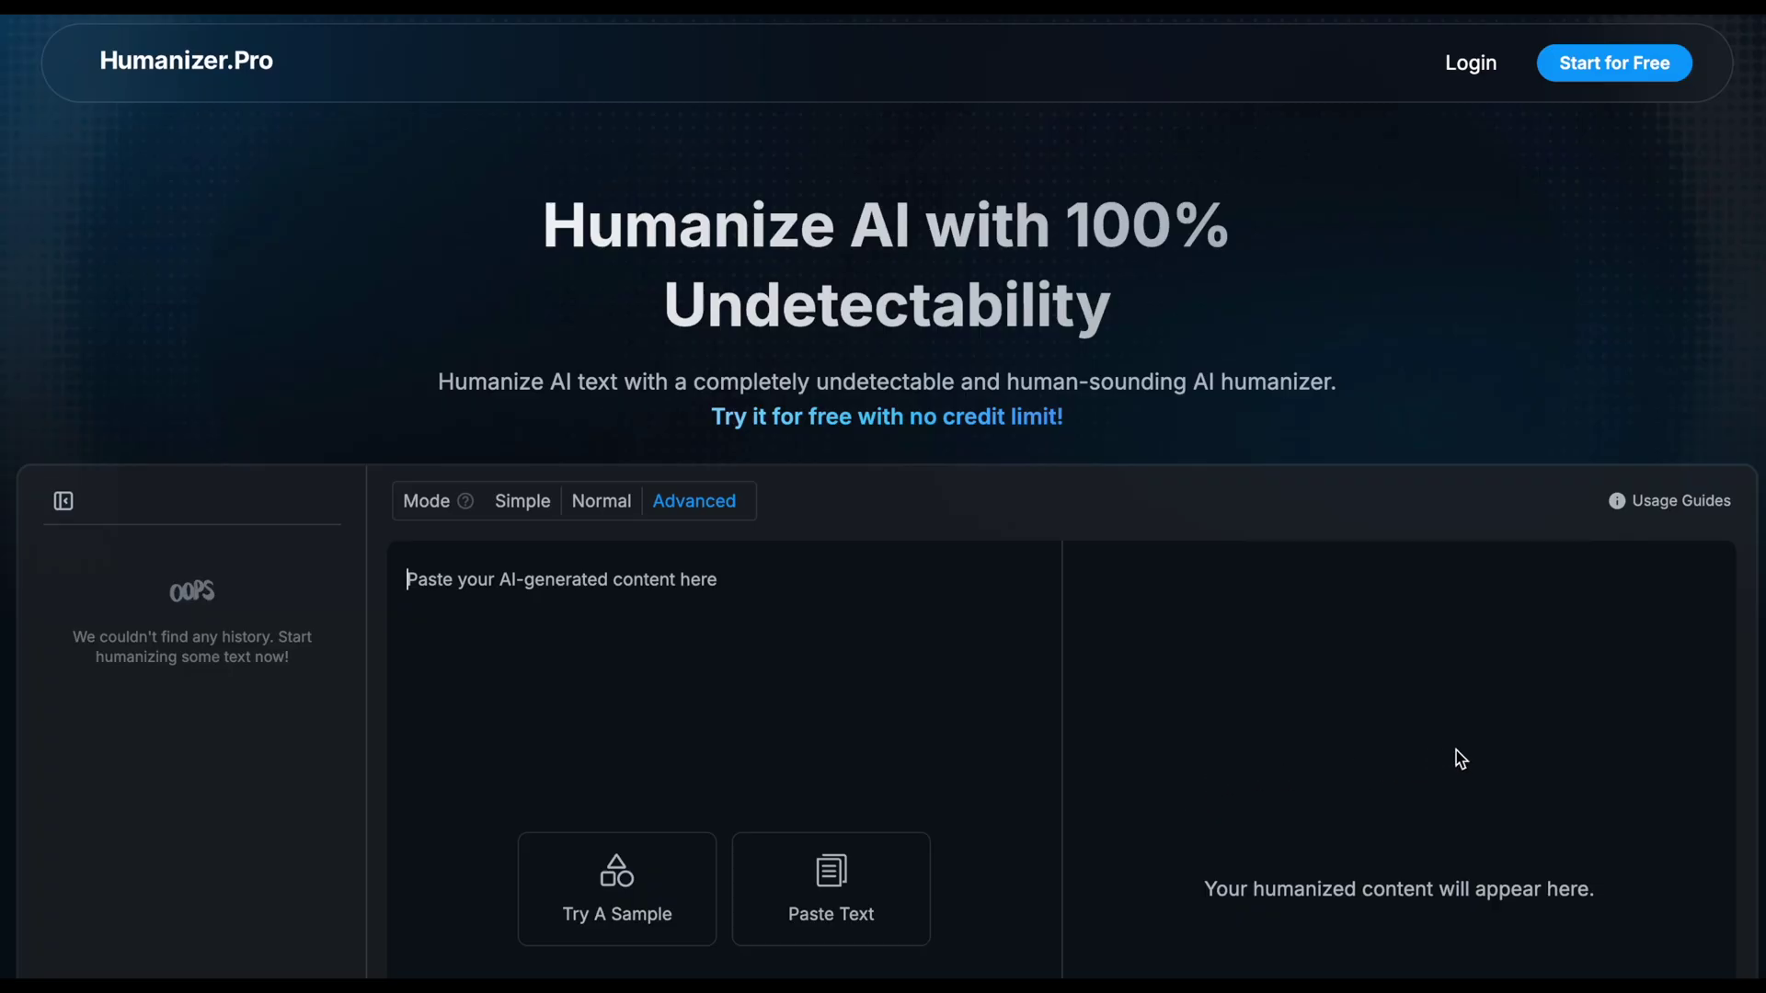
- Scroll down to the FAQs and expand the 'What is an AI humanizer?' answer
scroll(1539, 740, "down", 2)
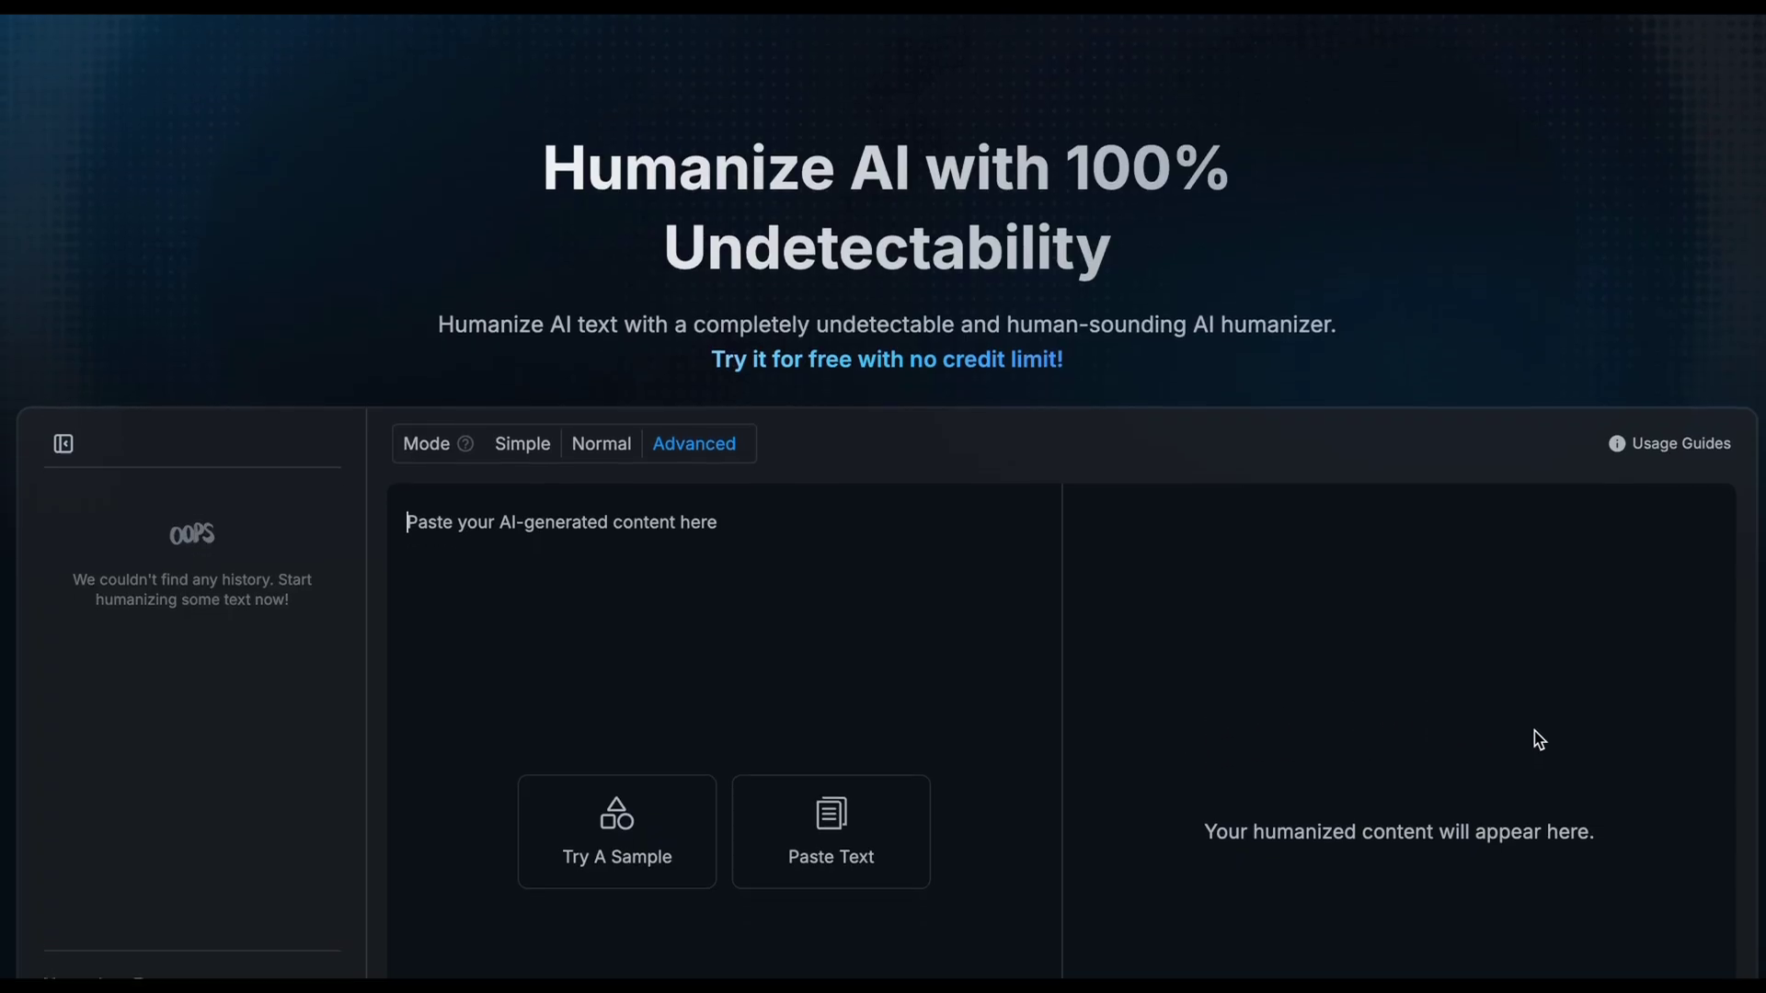
scroll(1539, 740, "down", 2)
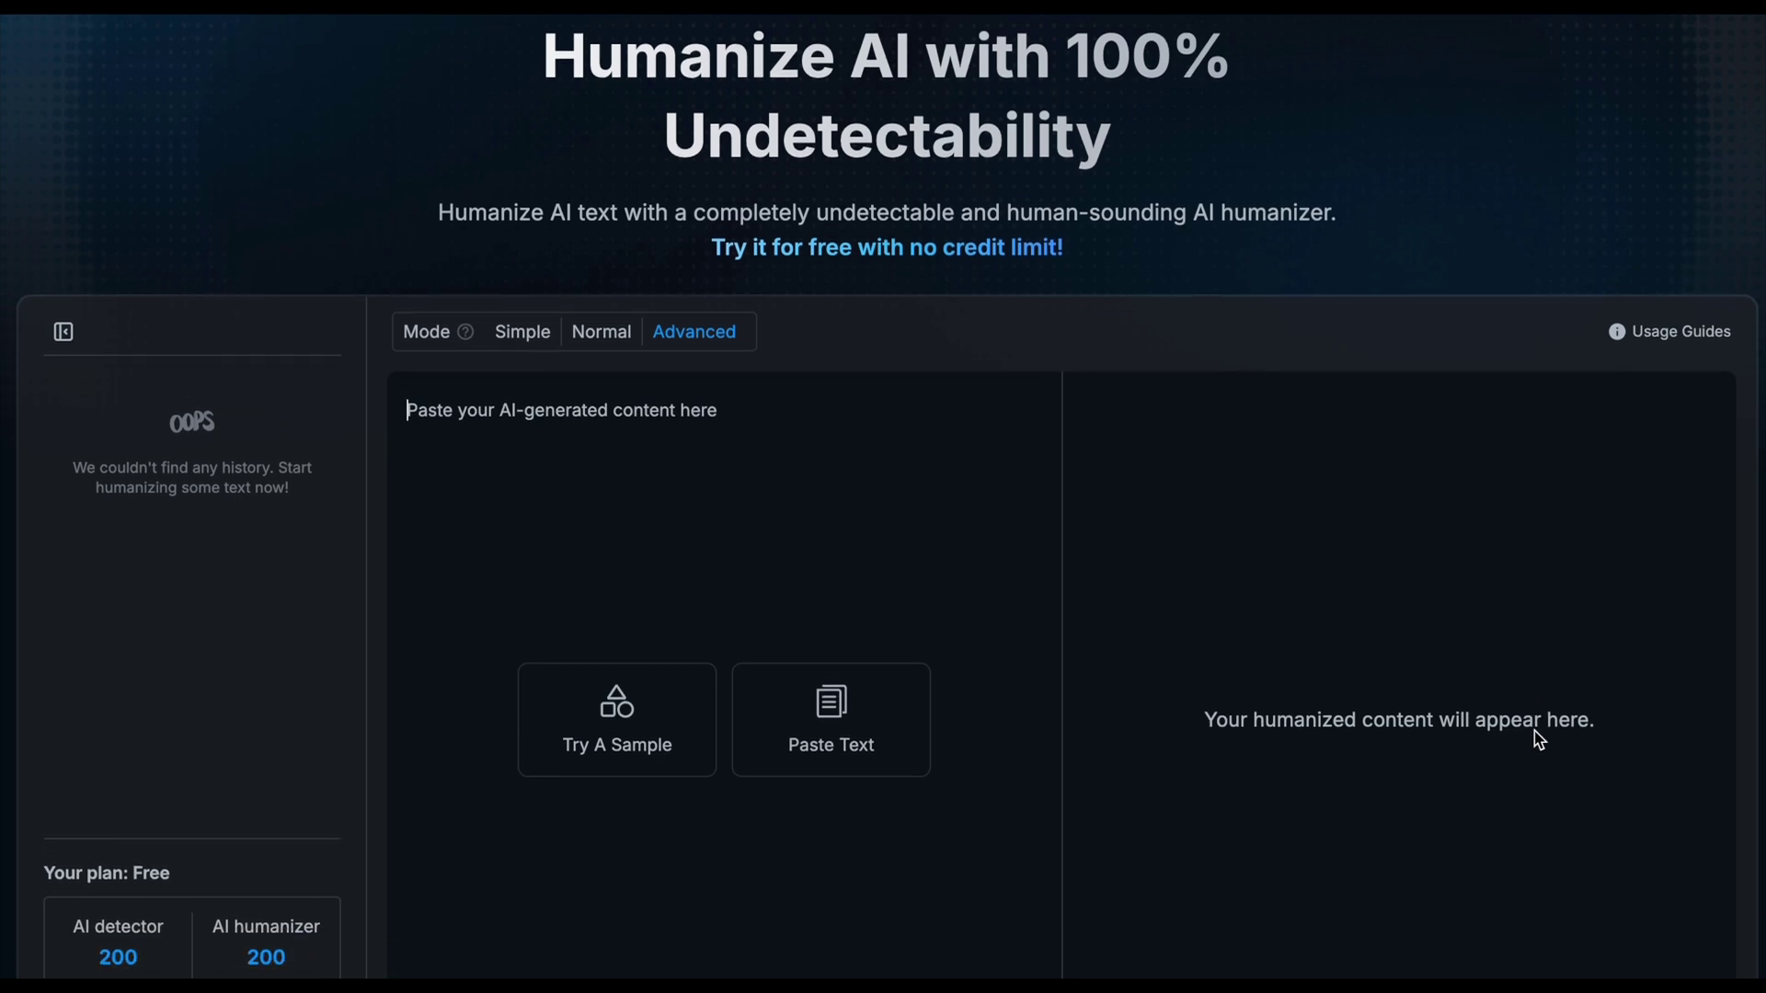
scroll(1539, 739, "down", 2)
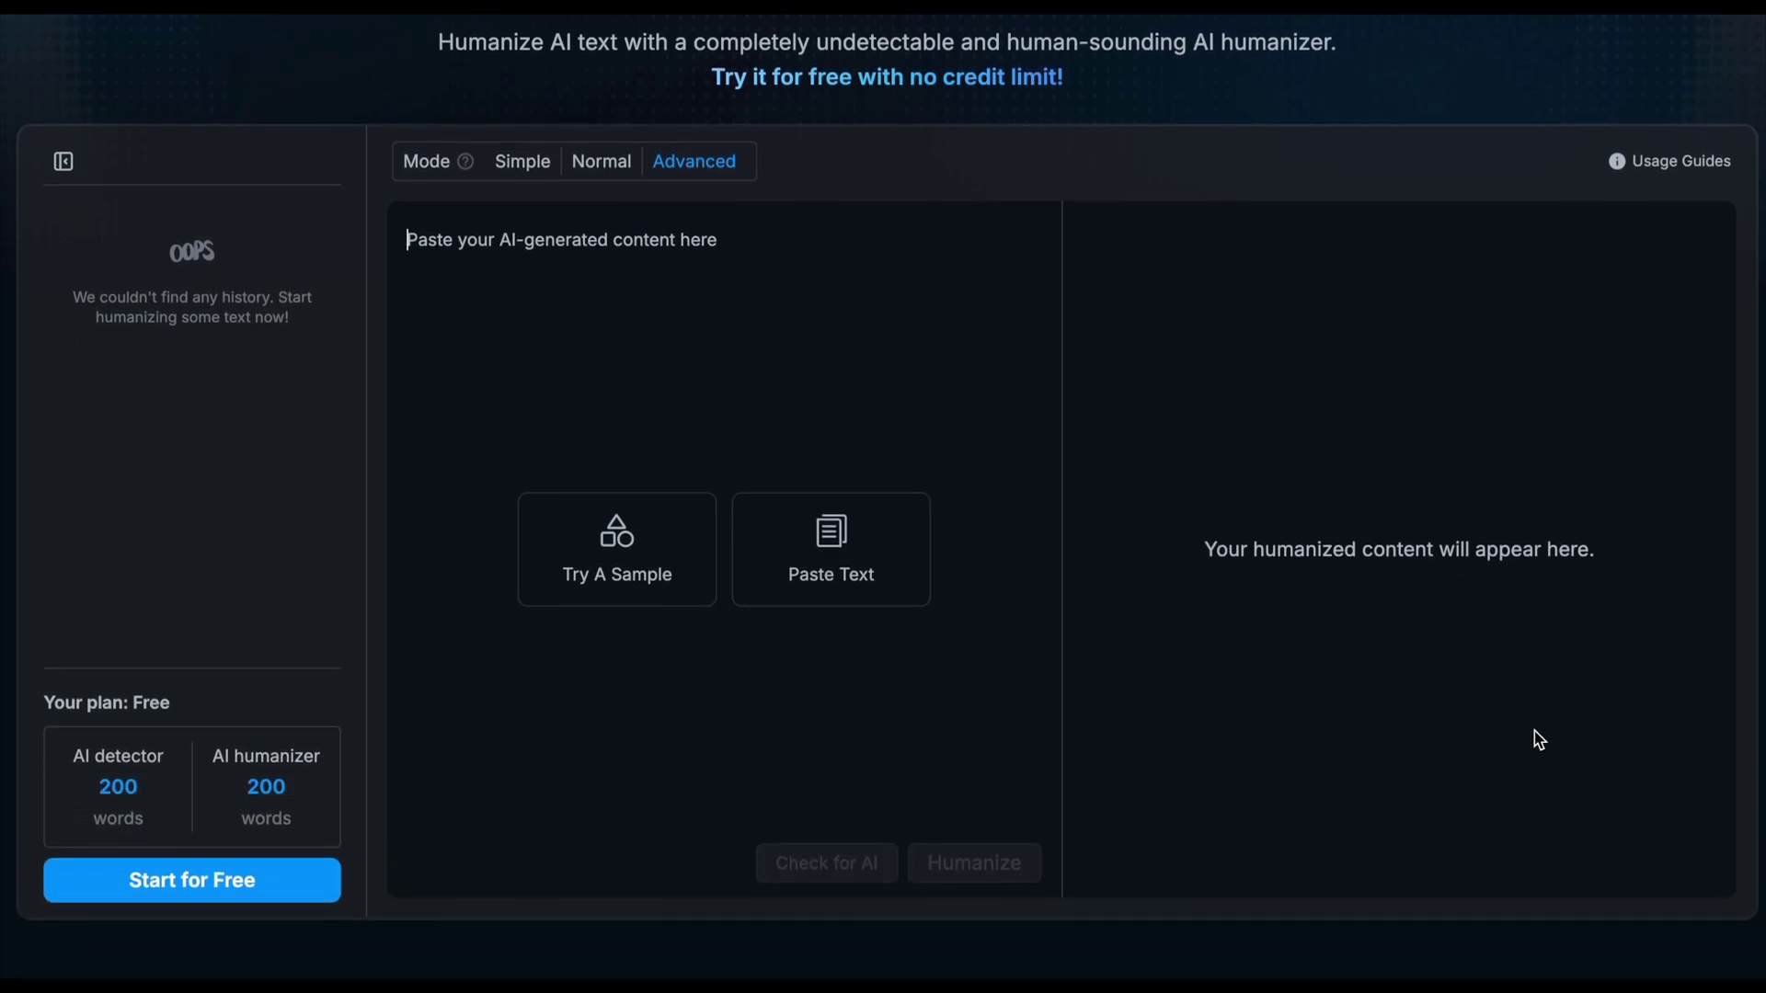
scroll(1539, 739, "down", 3)
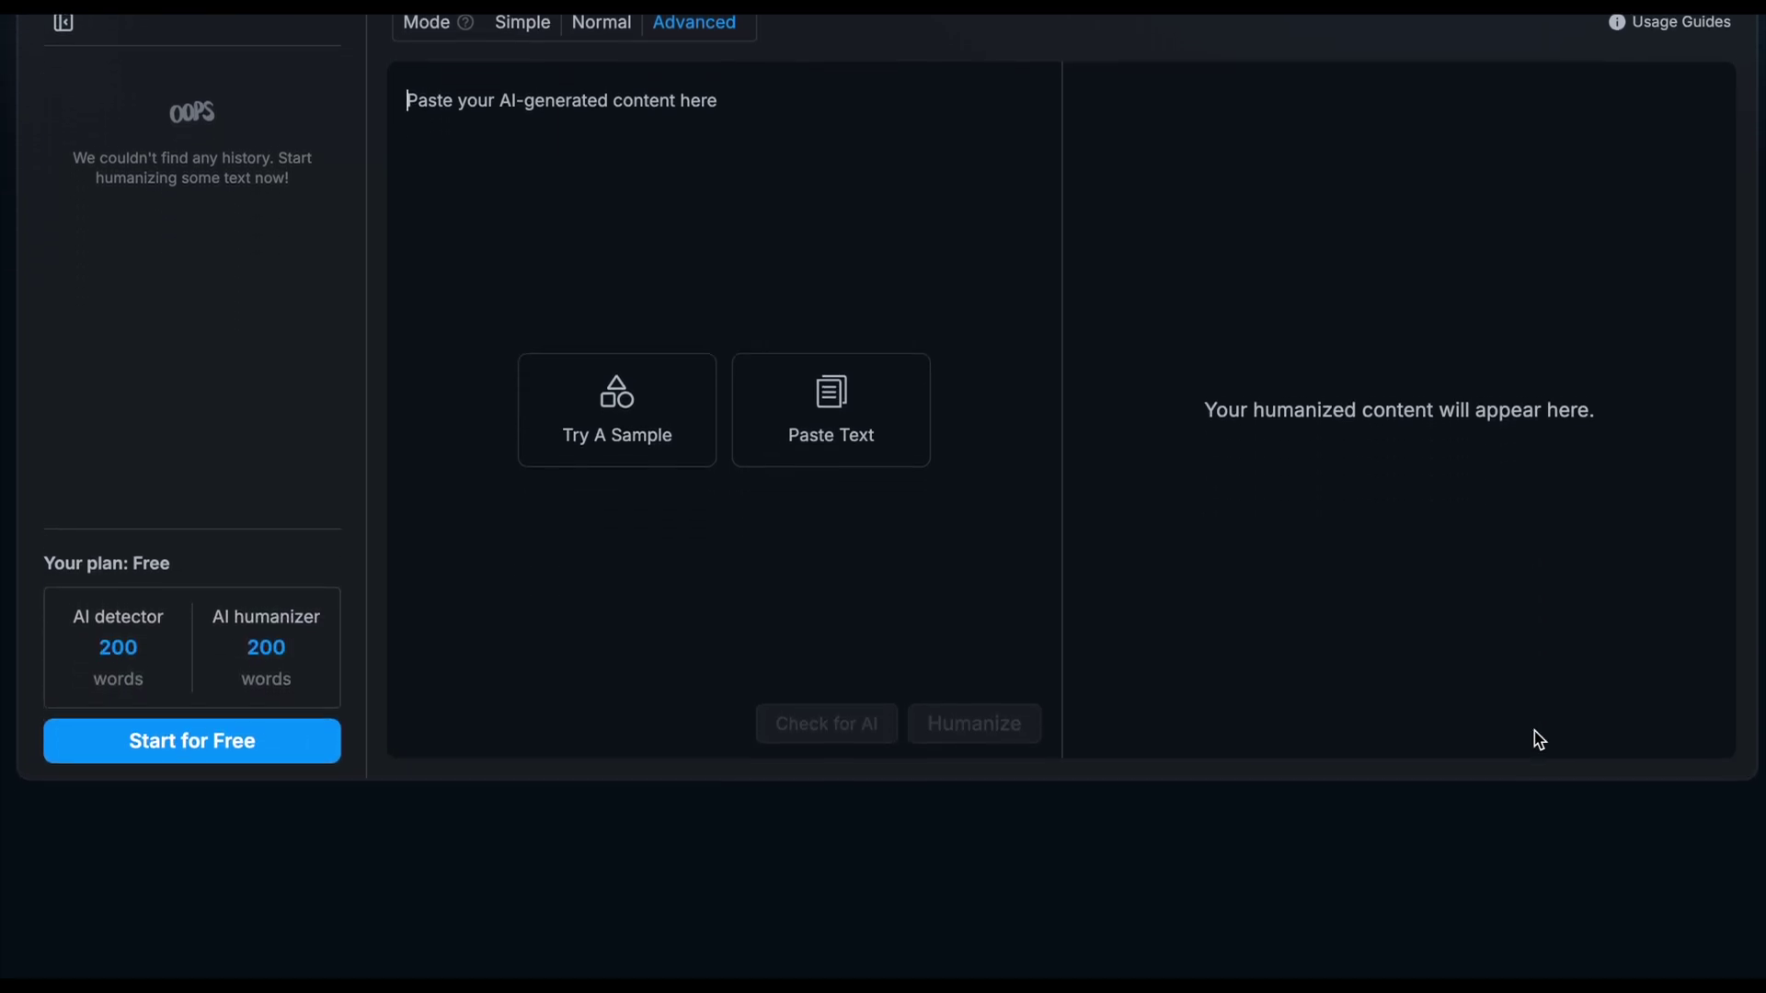
scroll(1539, 739, "down", 3)
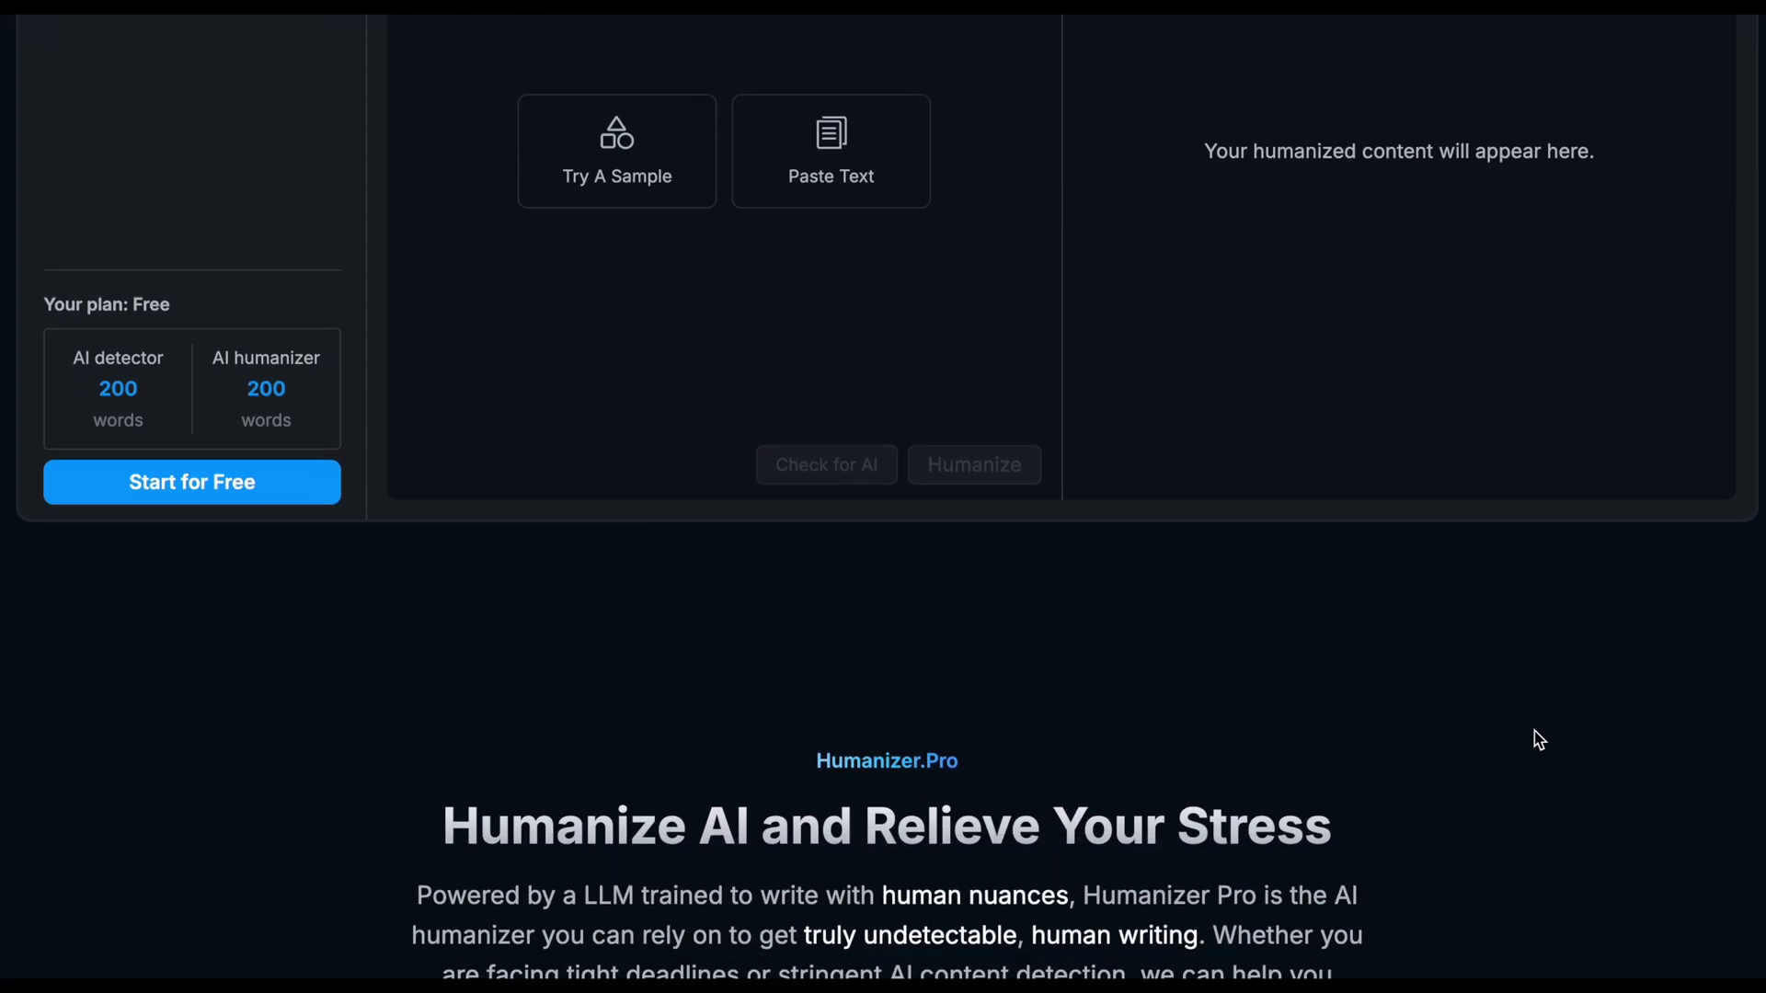
scroll(1539, 739, "down", 3)
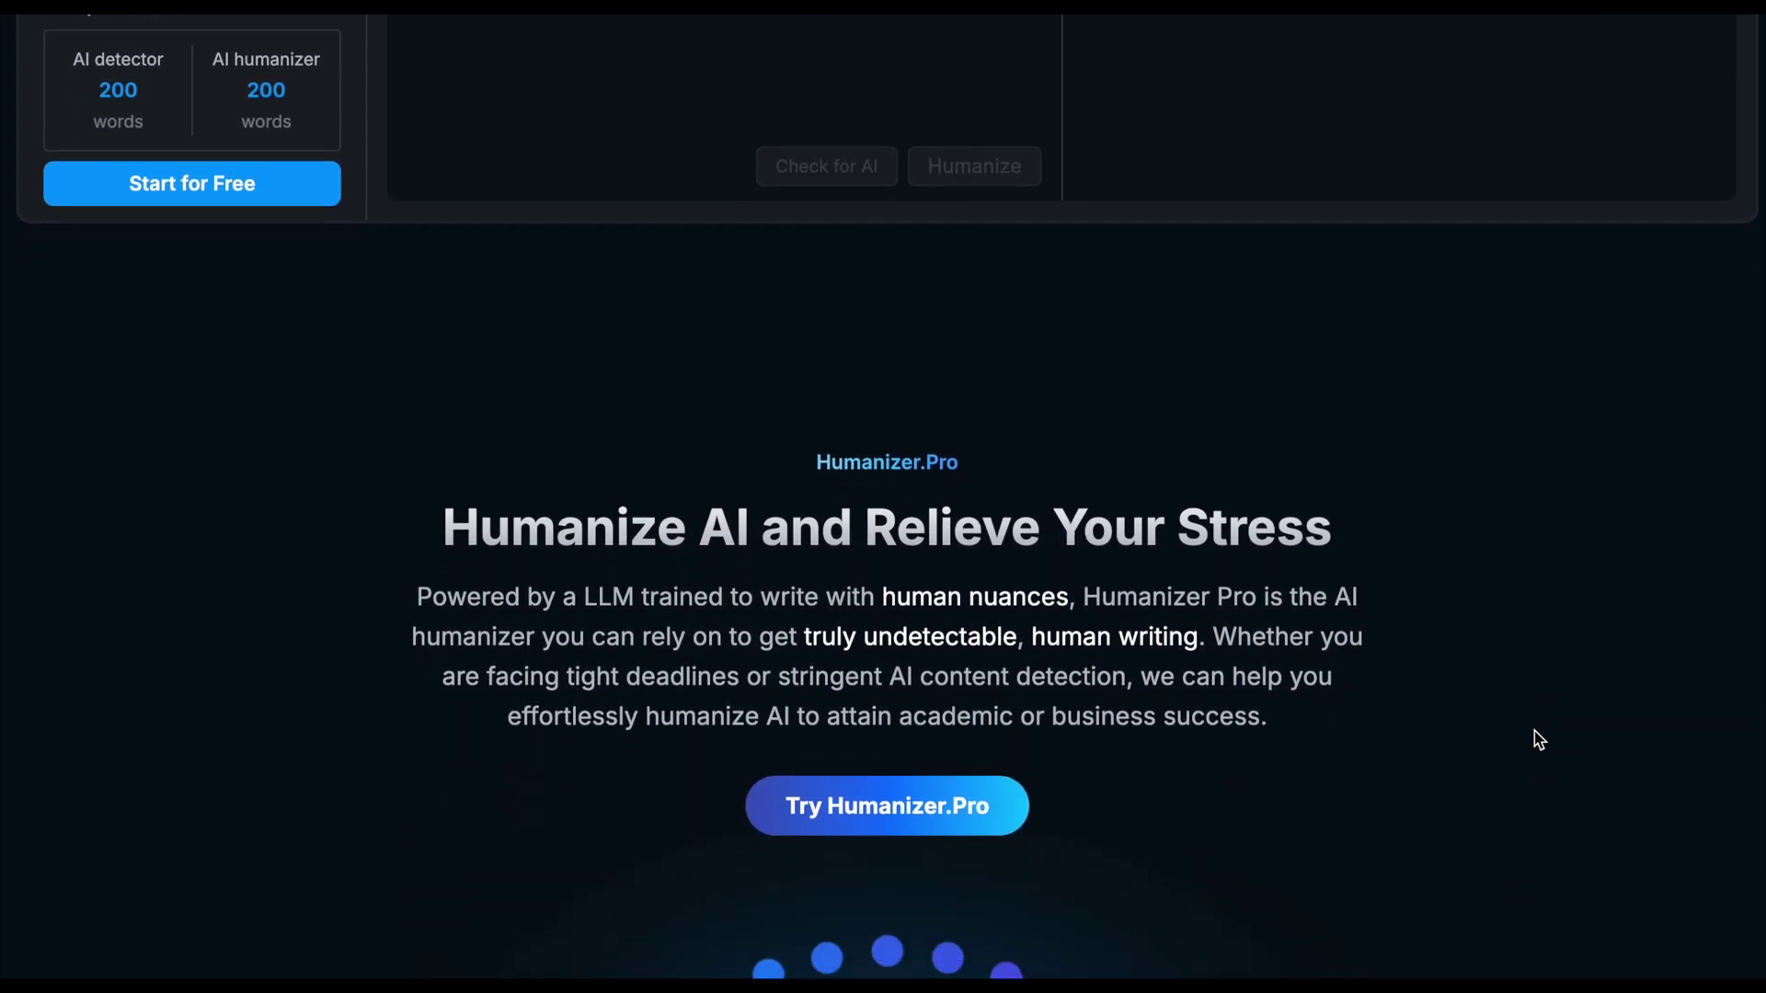
scroll(1539, 740, "down", 2)
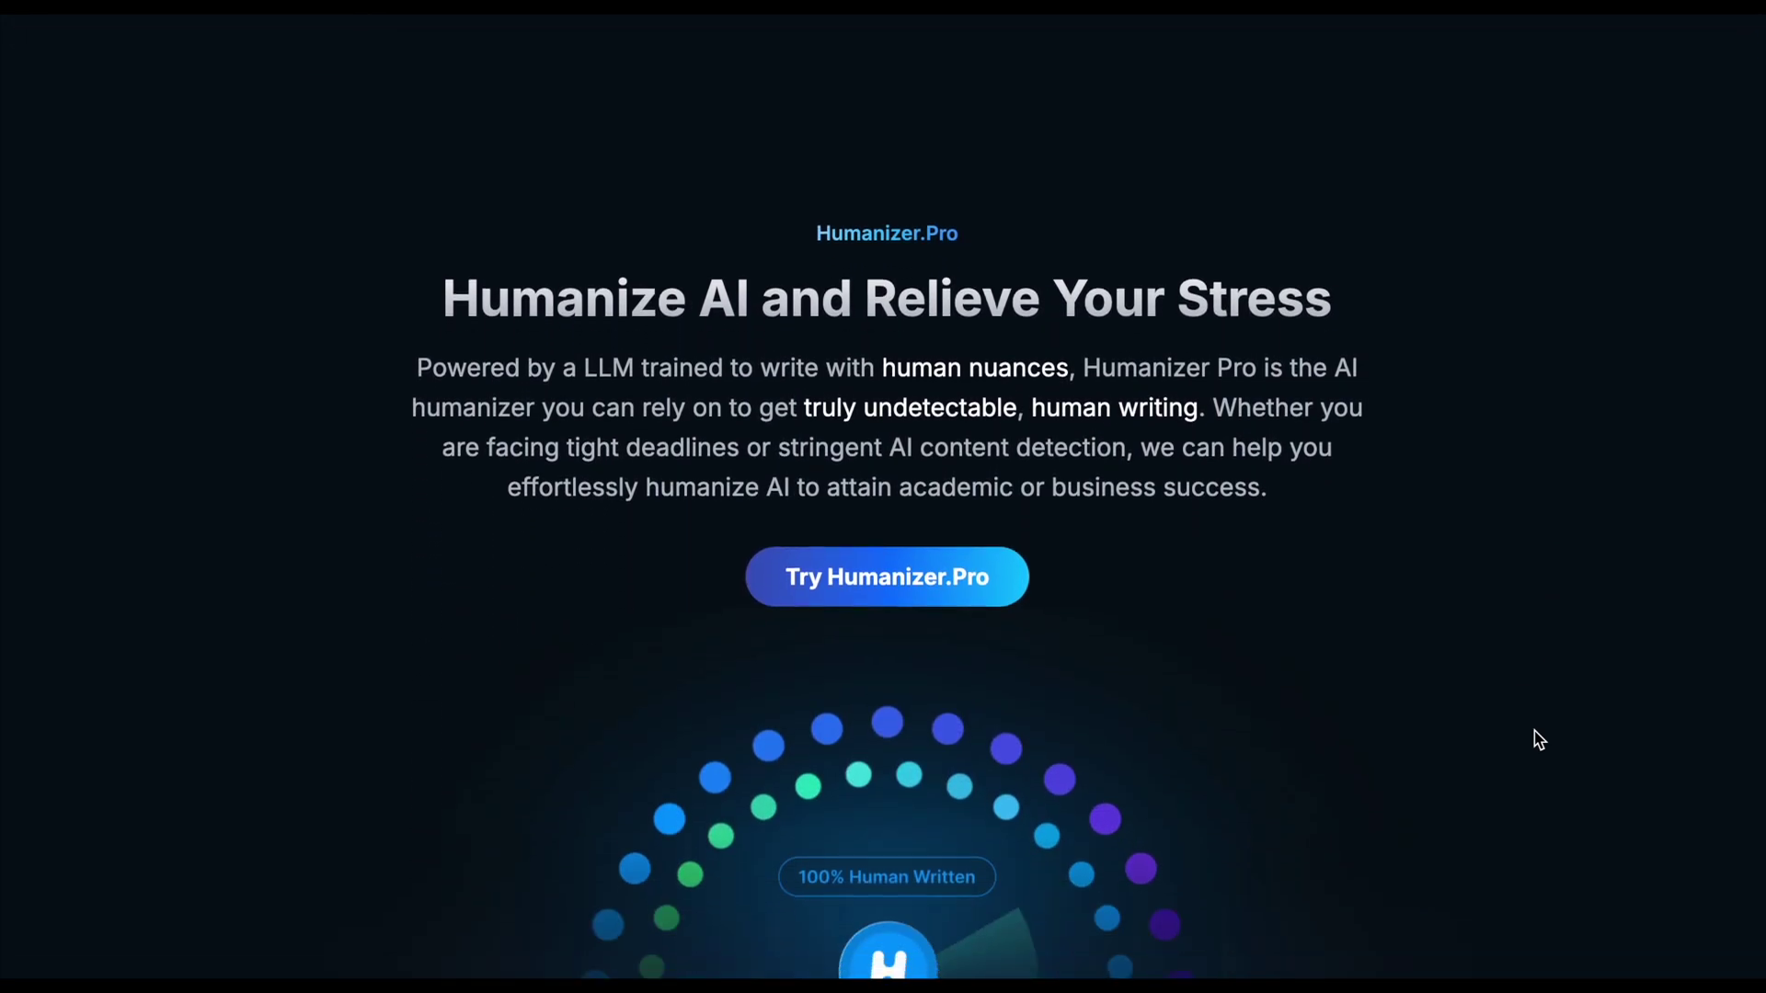
scroll(1539, 740, "down", 3)
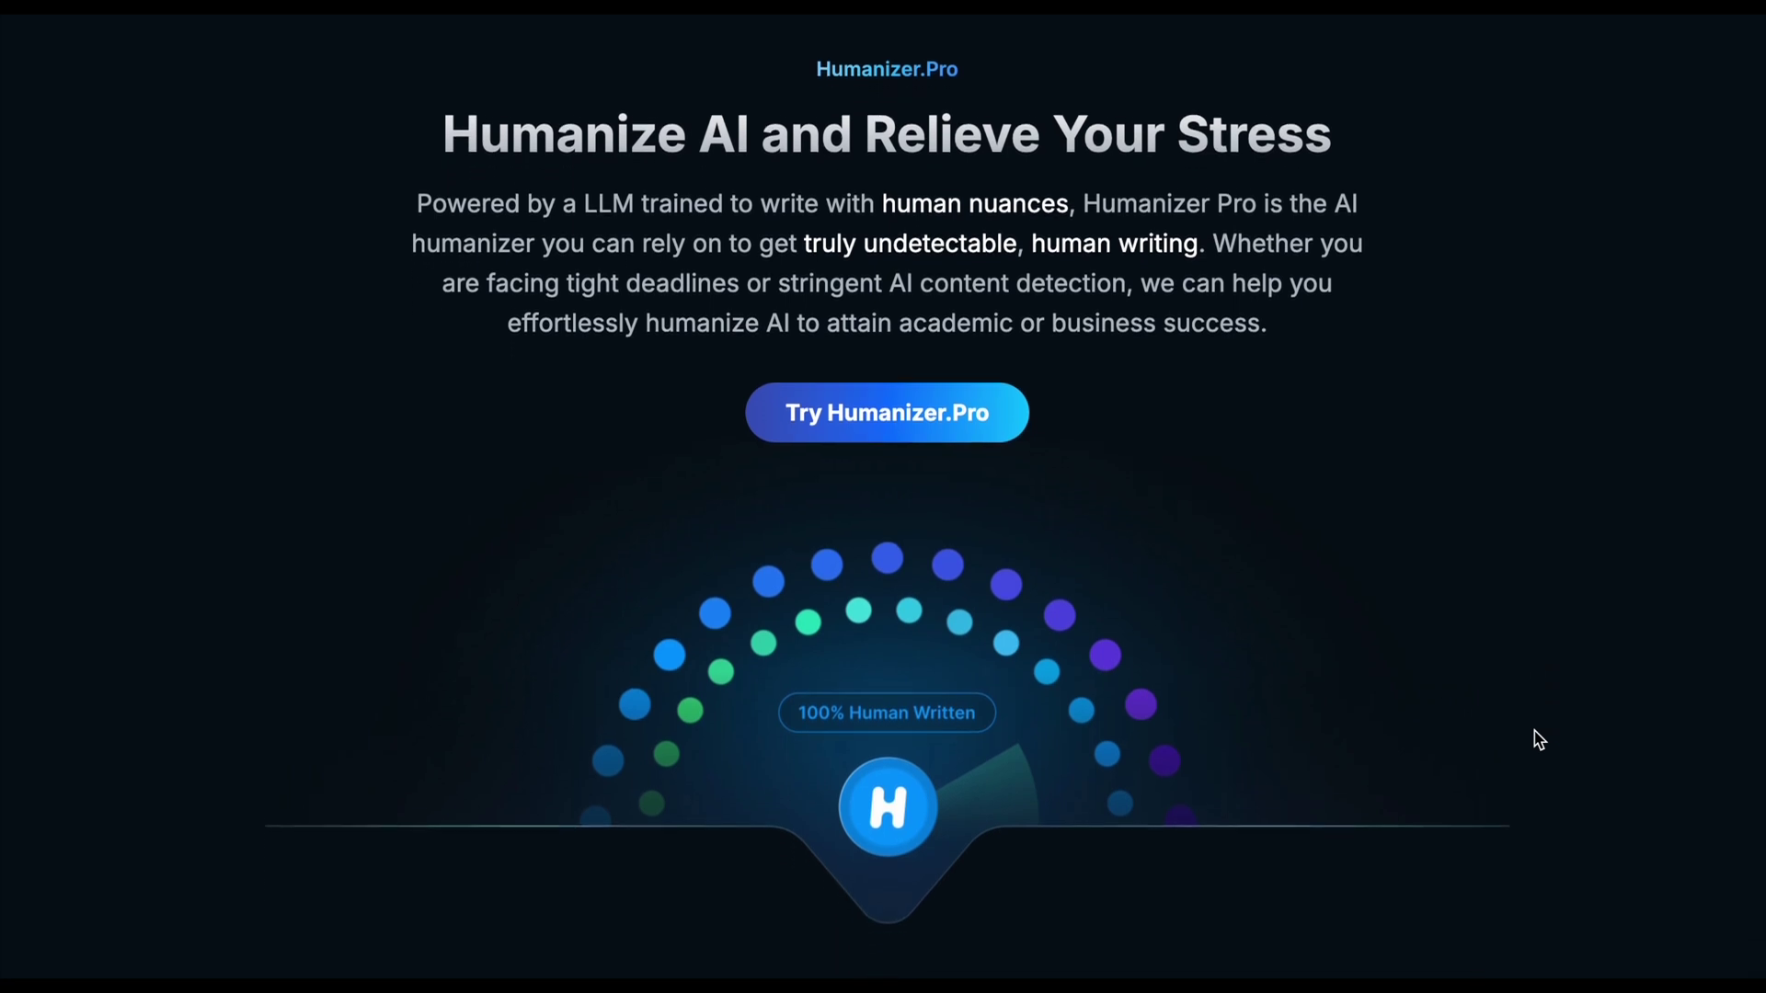
scroll(1539, 740, "down", 3)
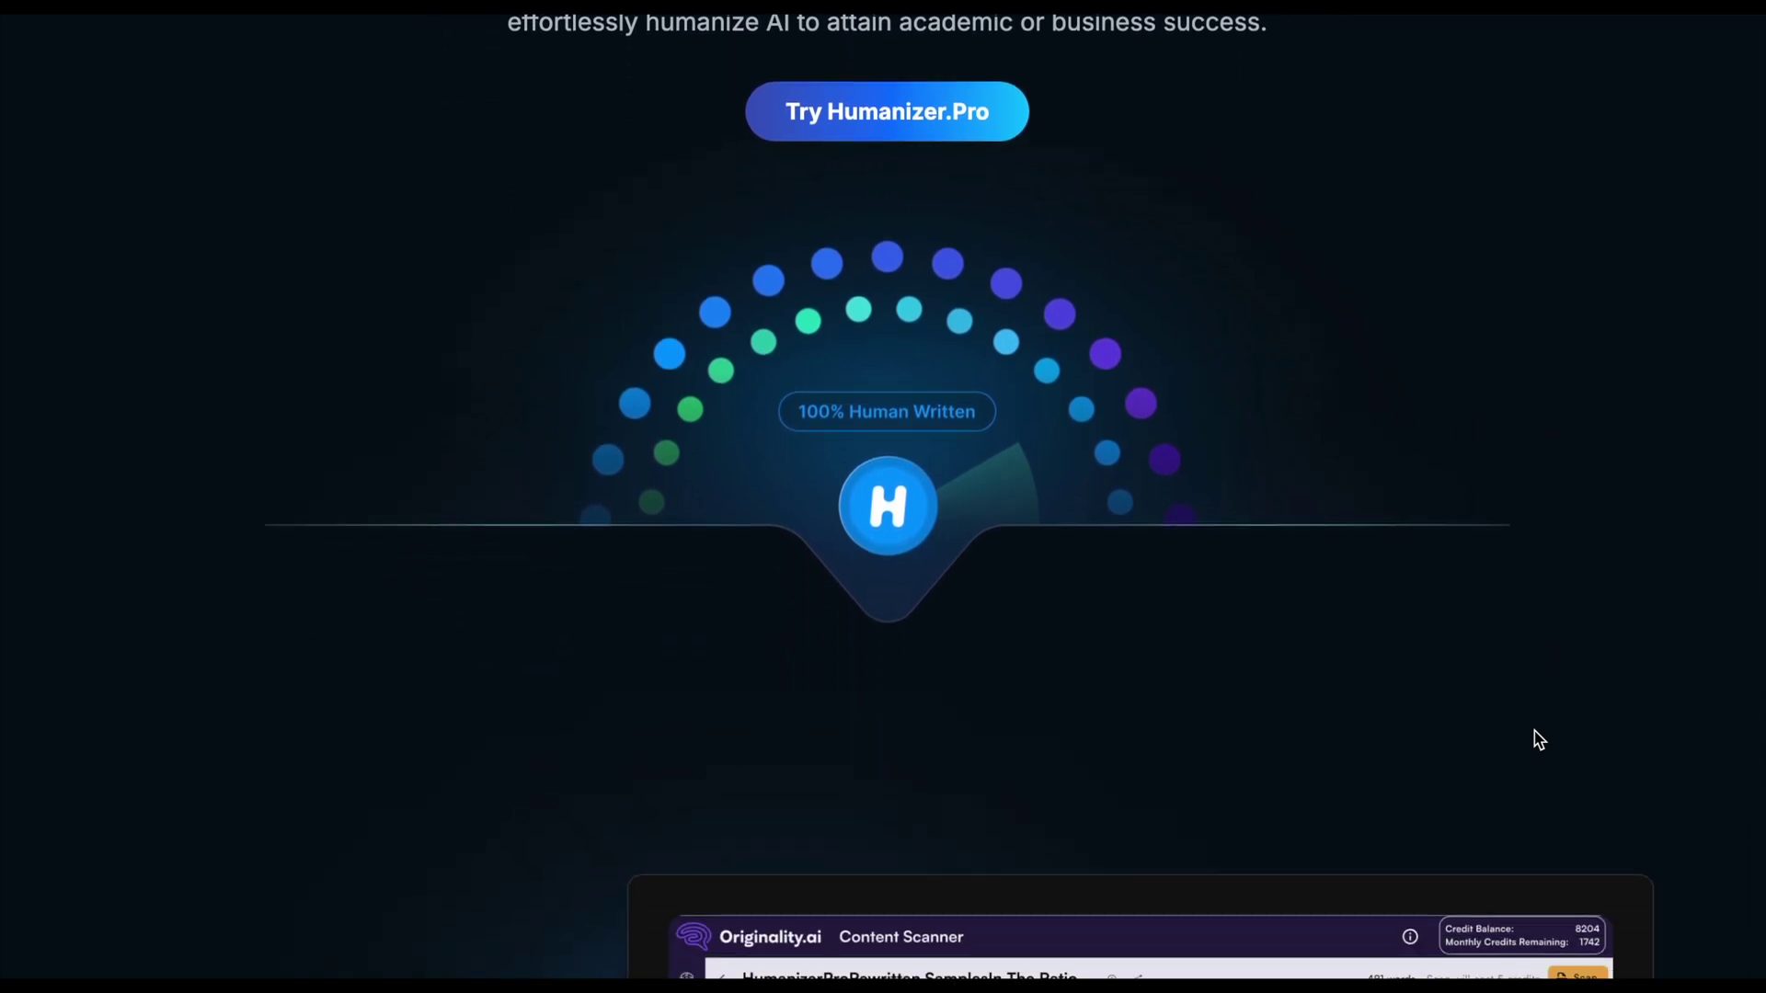
scroll(1695, 744, "down", 3)
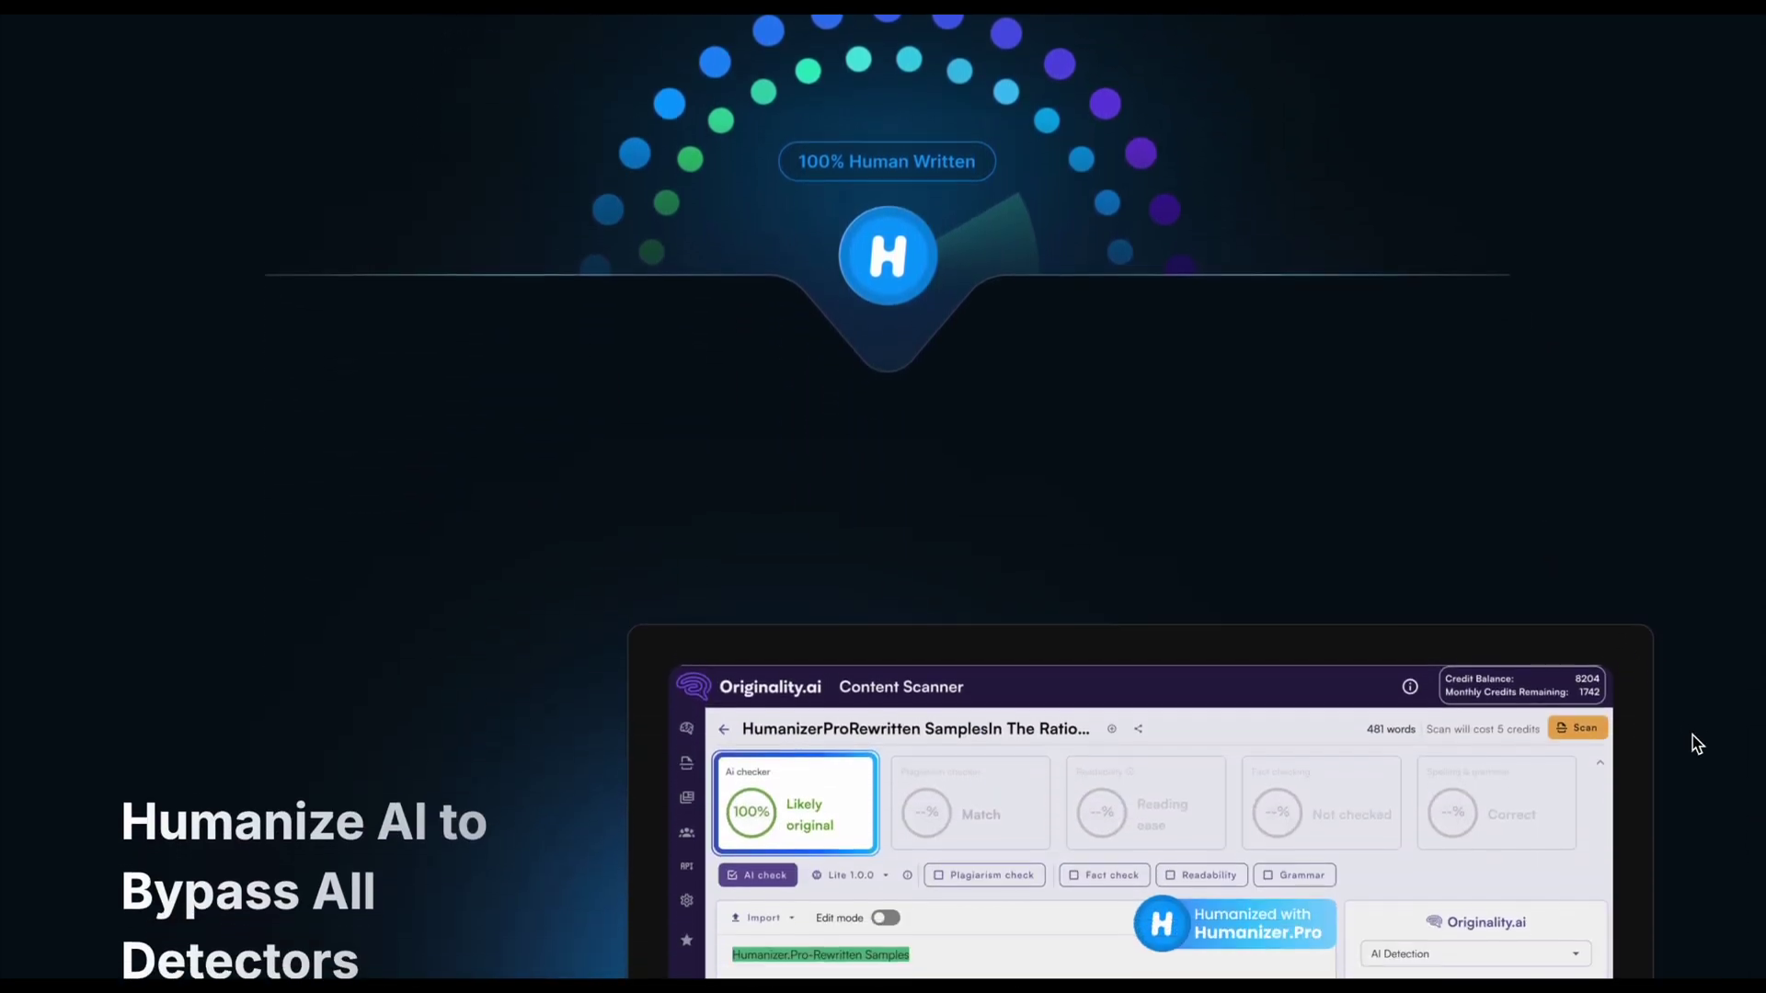
scroll(1697, 743, "down", 3)
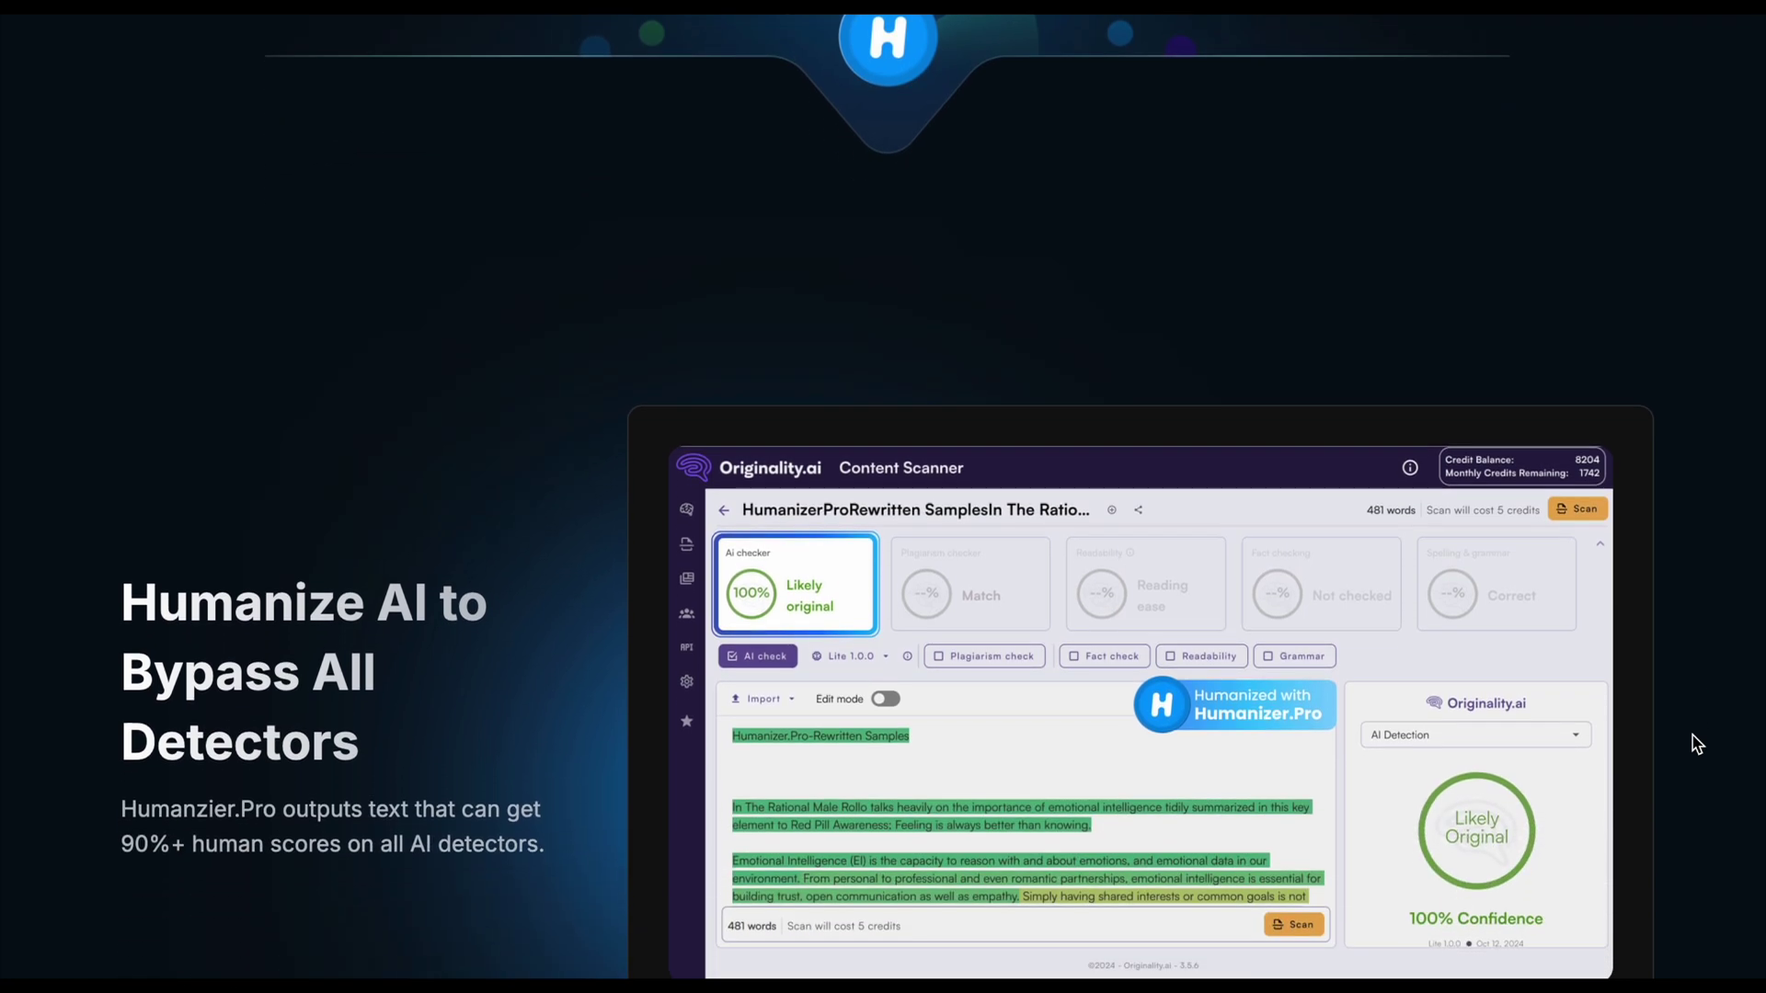
scroll(1697, 743, "down", 1)
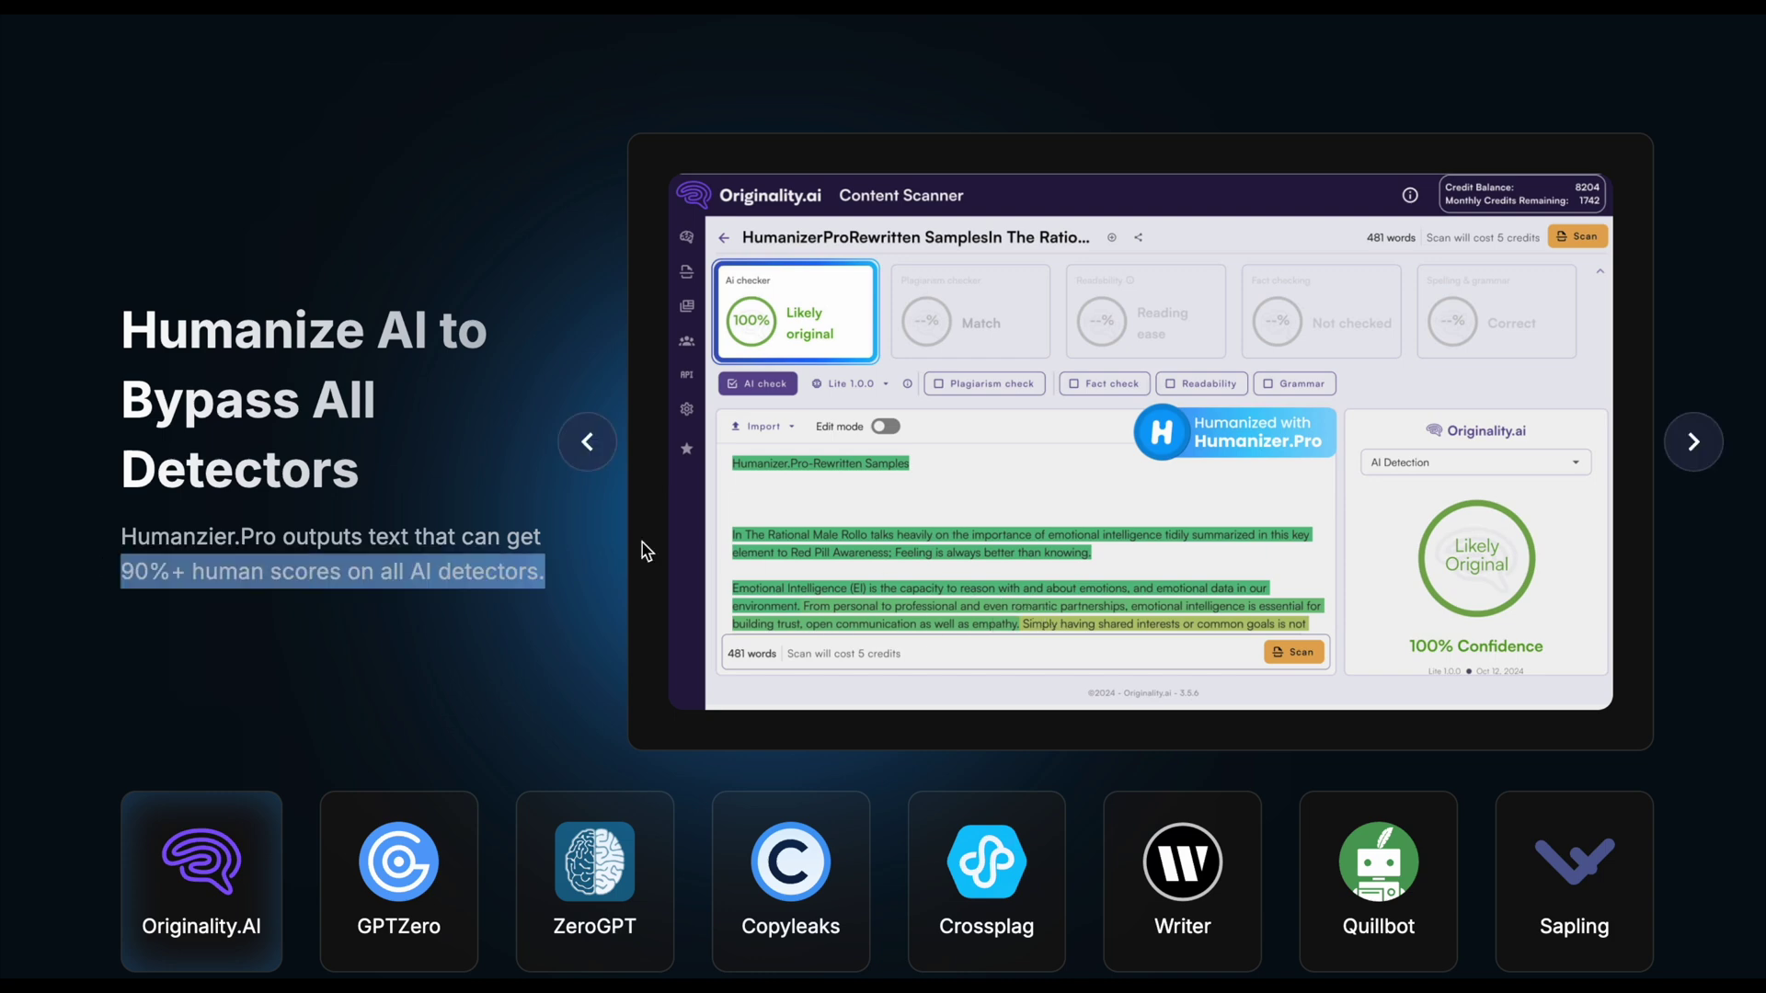
scroll(522, 347, "down", 3)
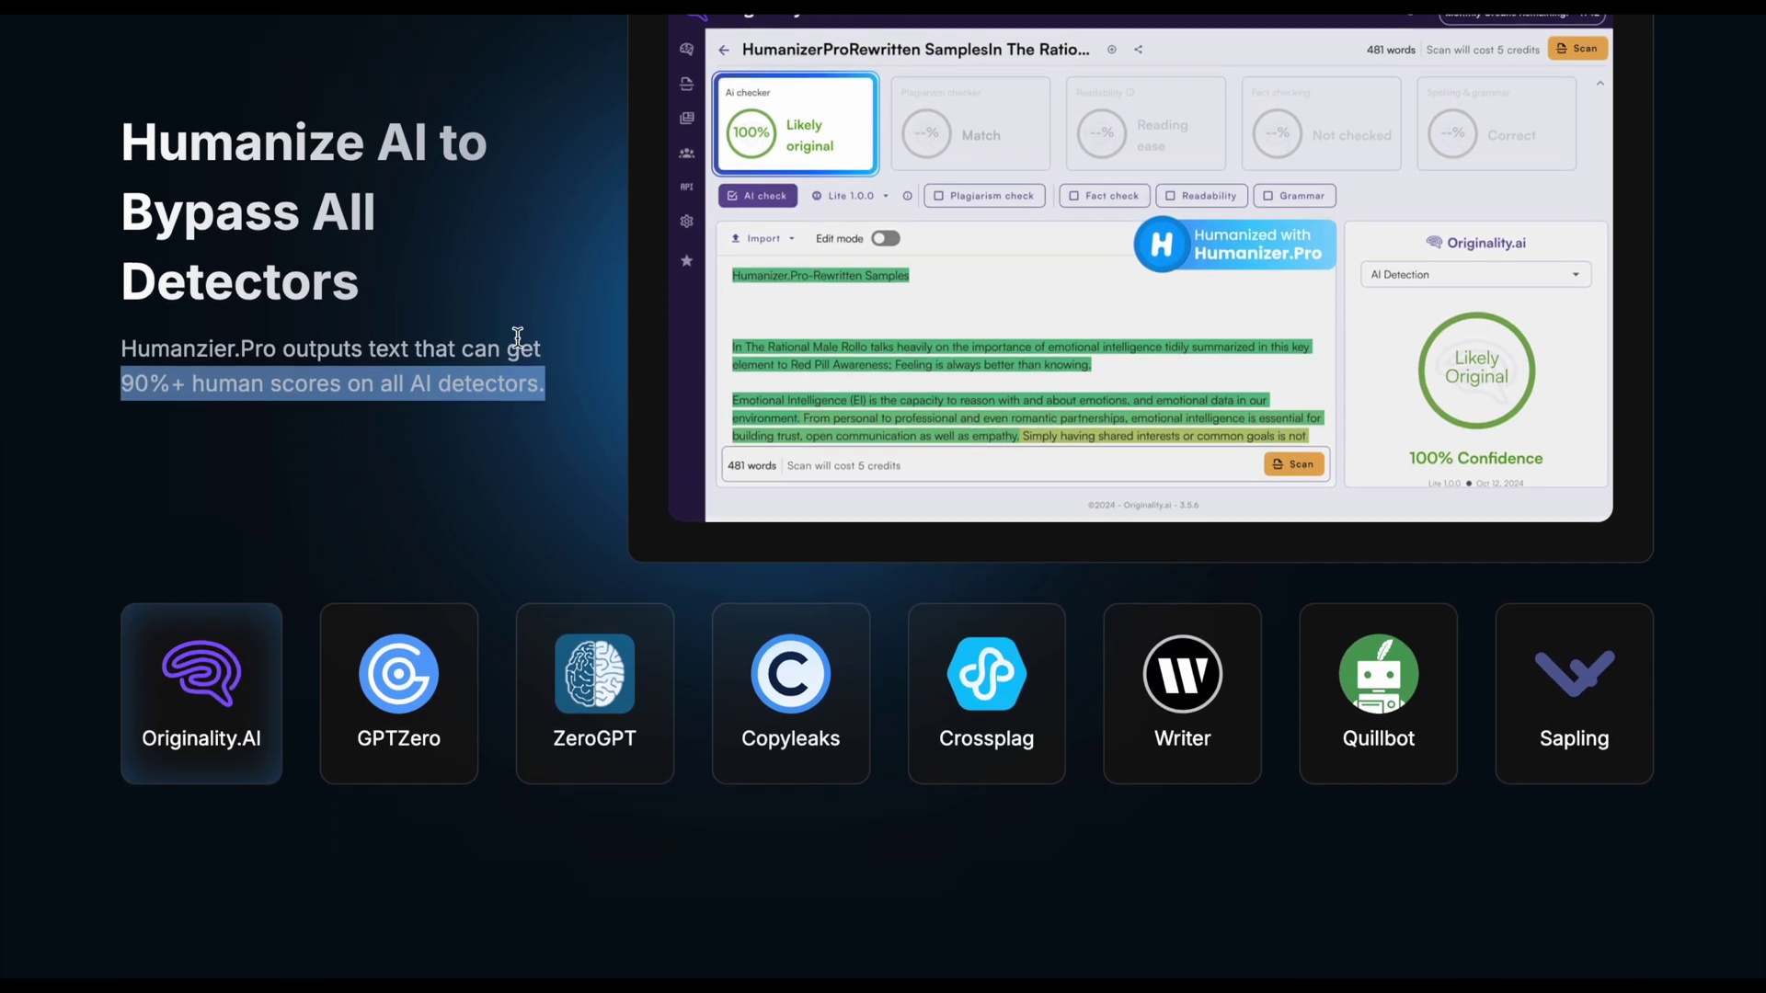
scroll(522, 346, "down", 1)
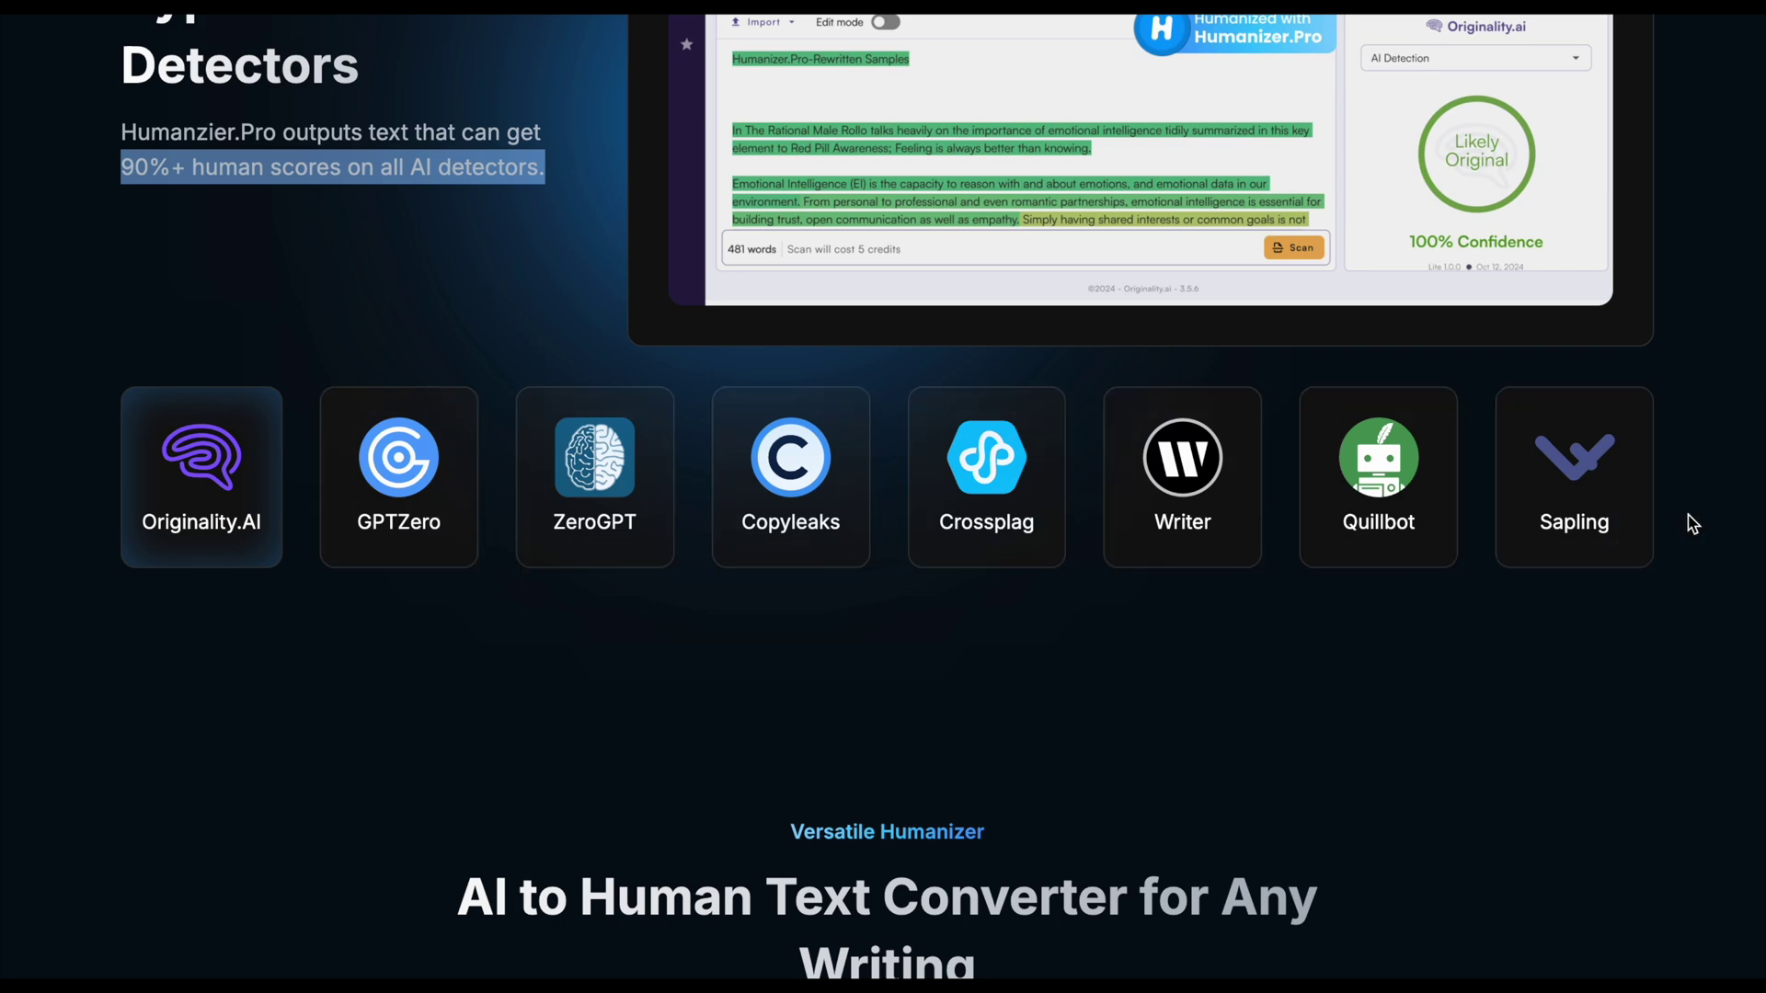
scroll(1692, 523, "down", 5)
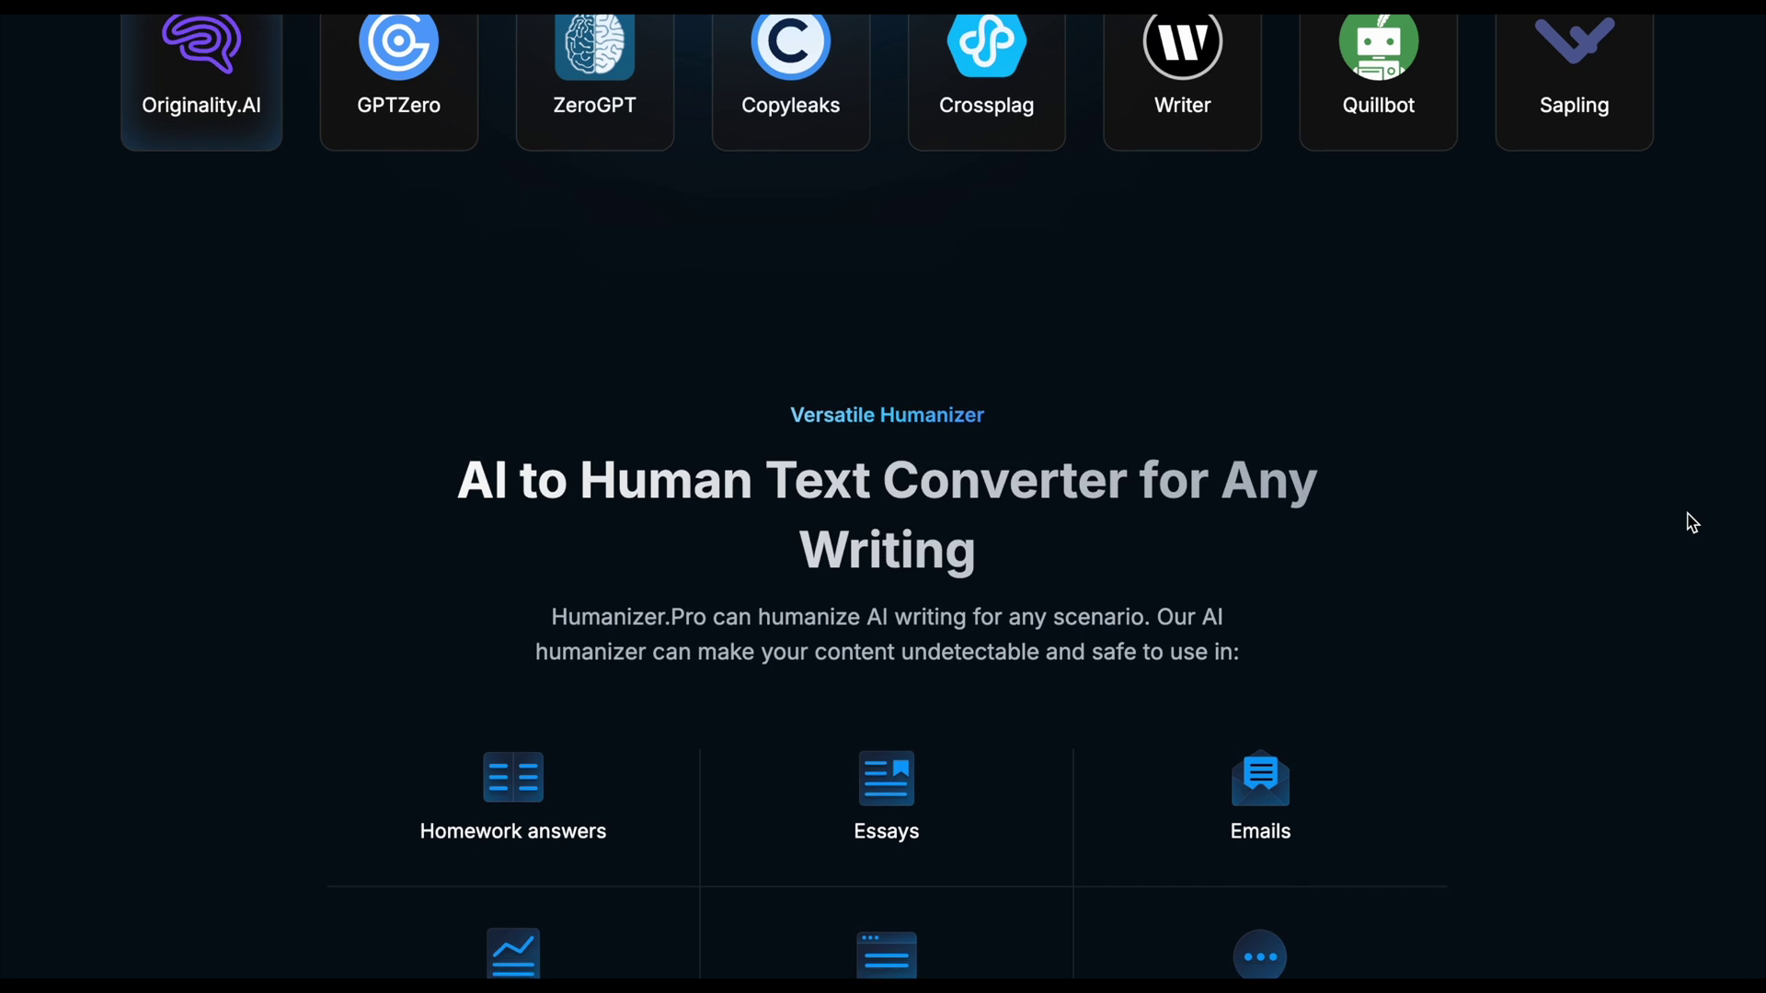
scroll(1692, 522, "down", 9)
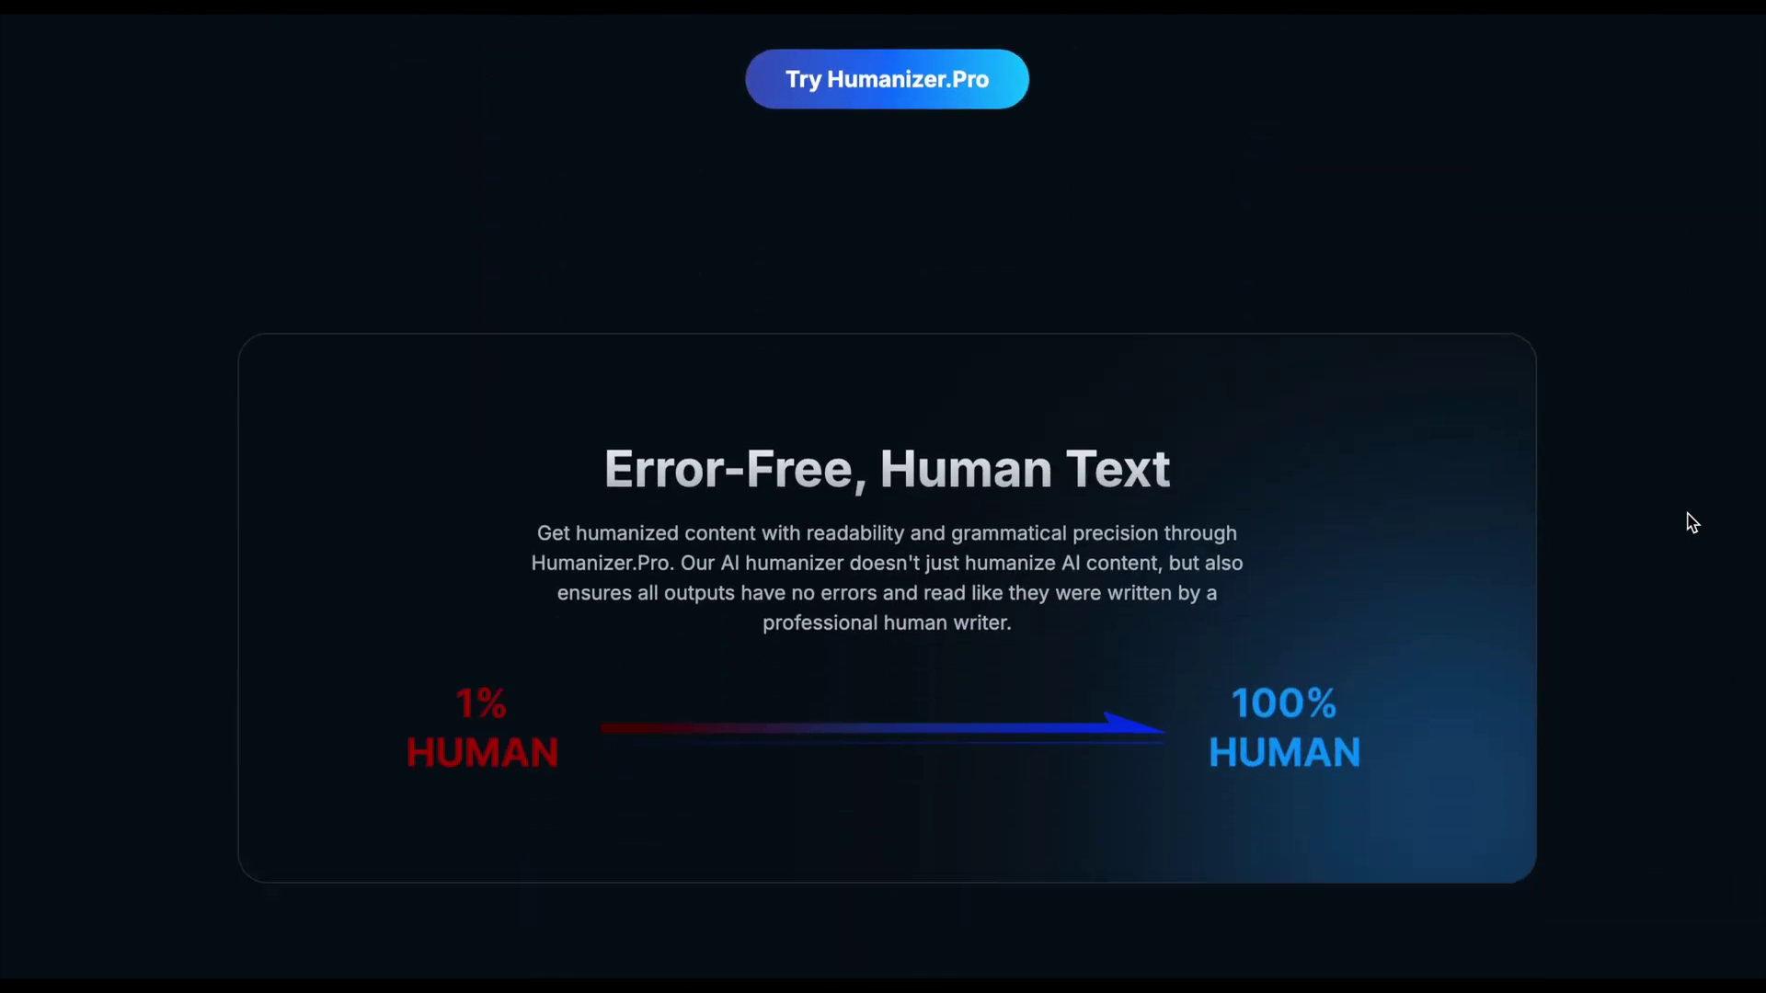
scroll(1693, 522, "down", 7)
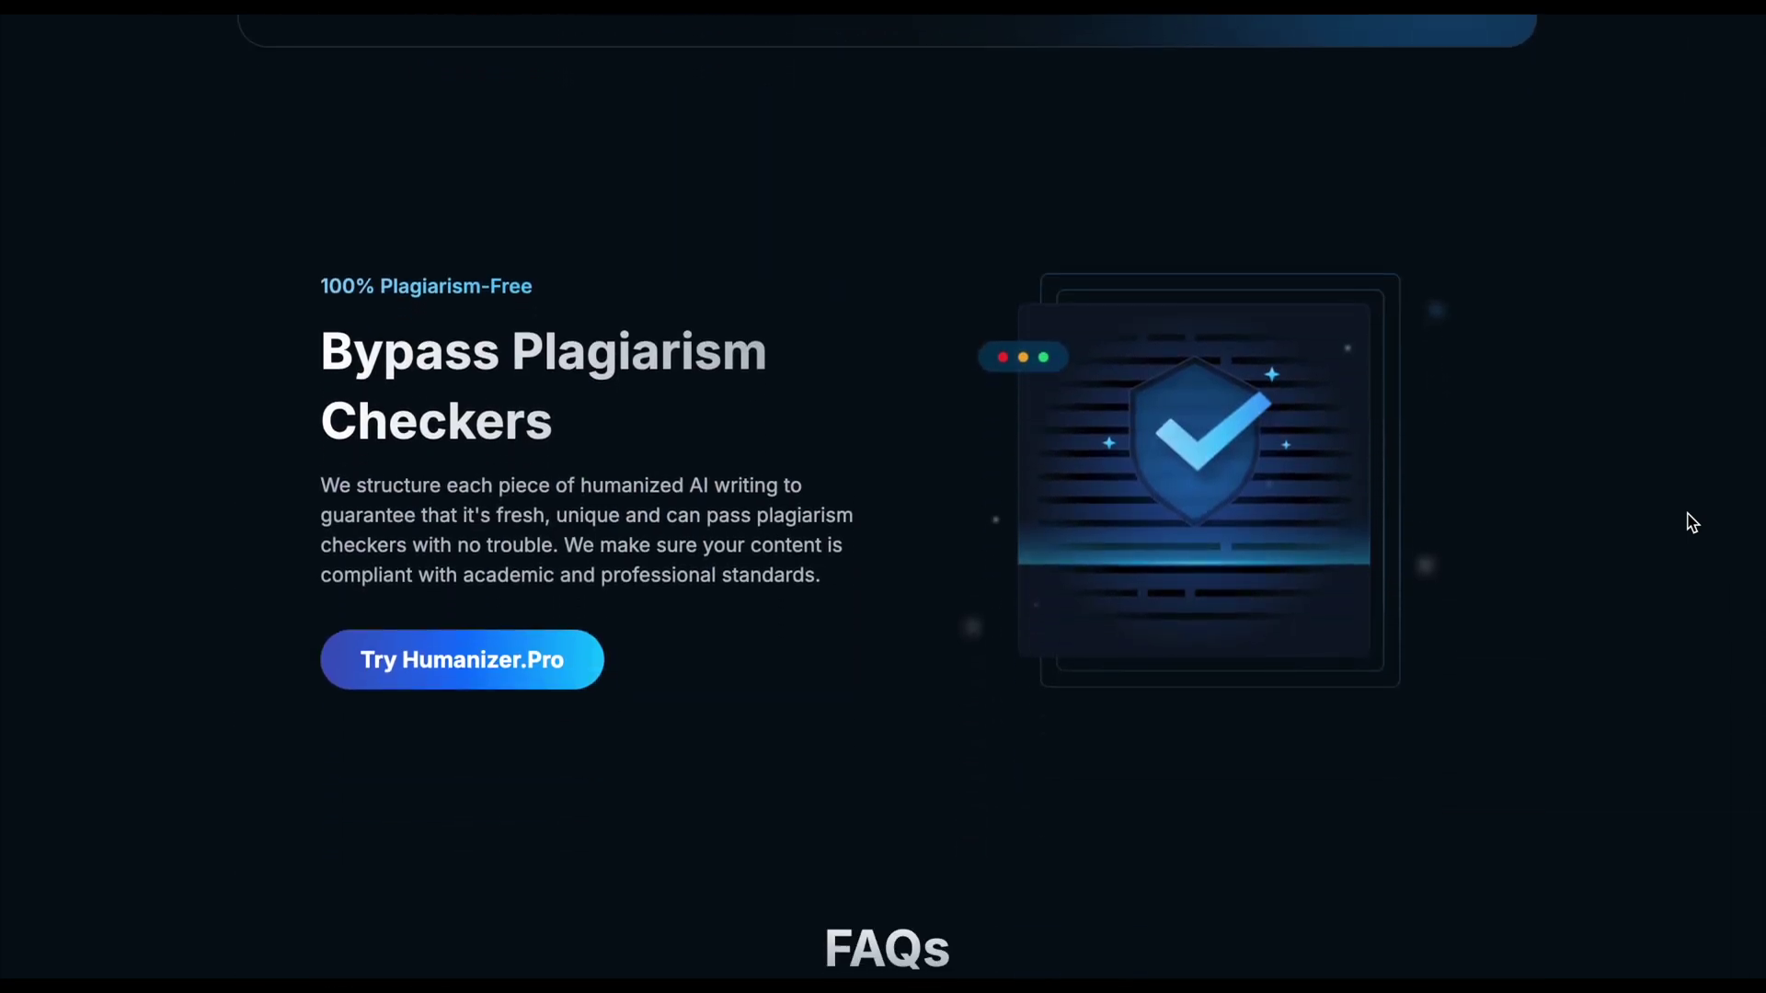
scroll(1693, 522, "down", 6)
left_click(1372, 318)
- Expand the FAQ answer about non-English language support
scroll(1652, 457, "down", 2)
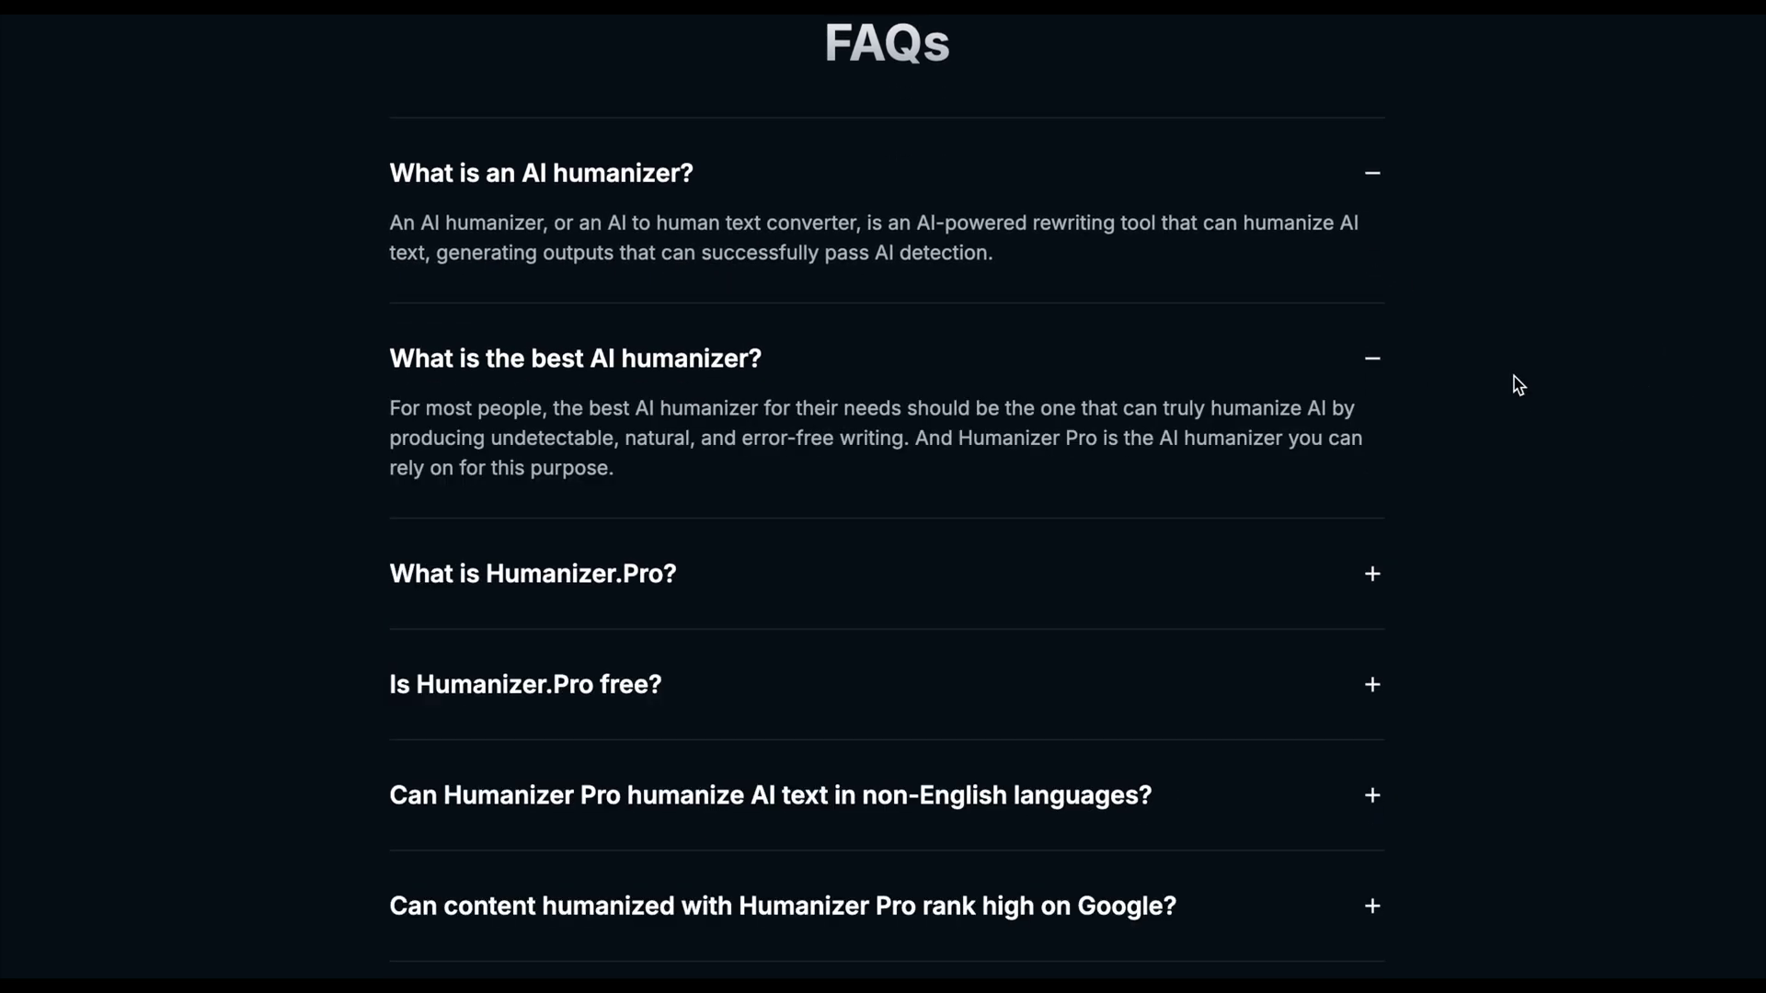
scroll(1518, 383, "down", 1)
scroll(1515, 383, "down", 2)
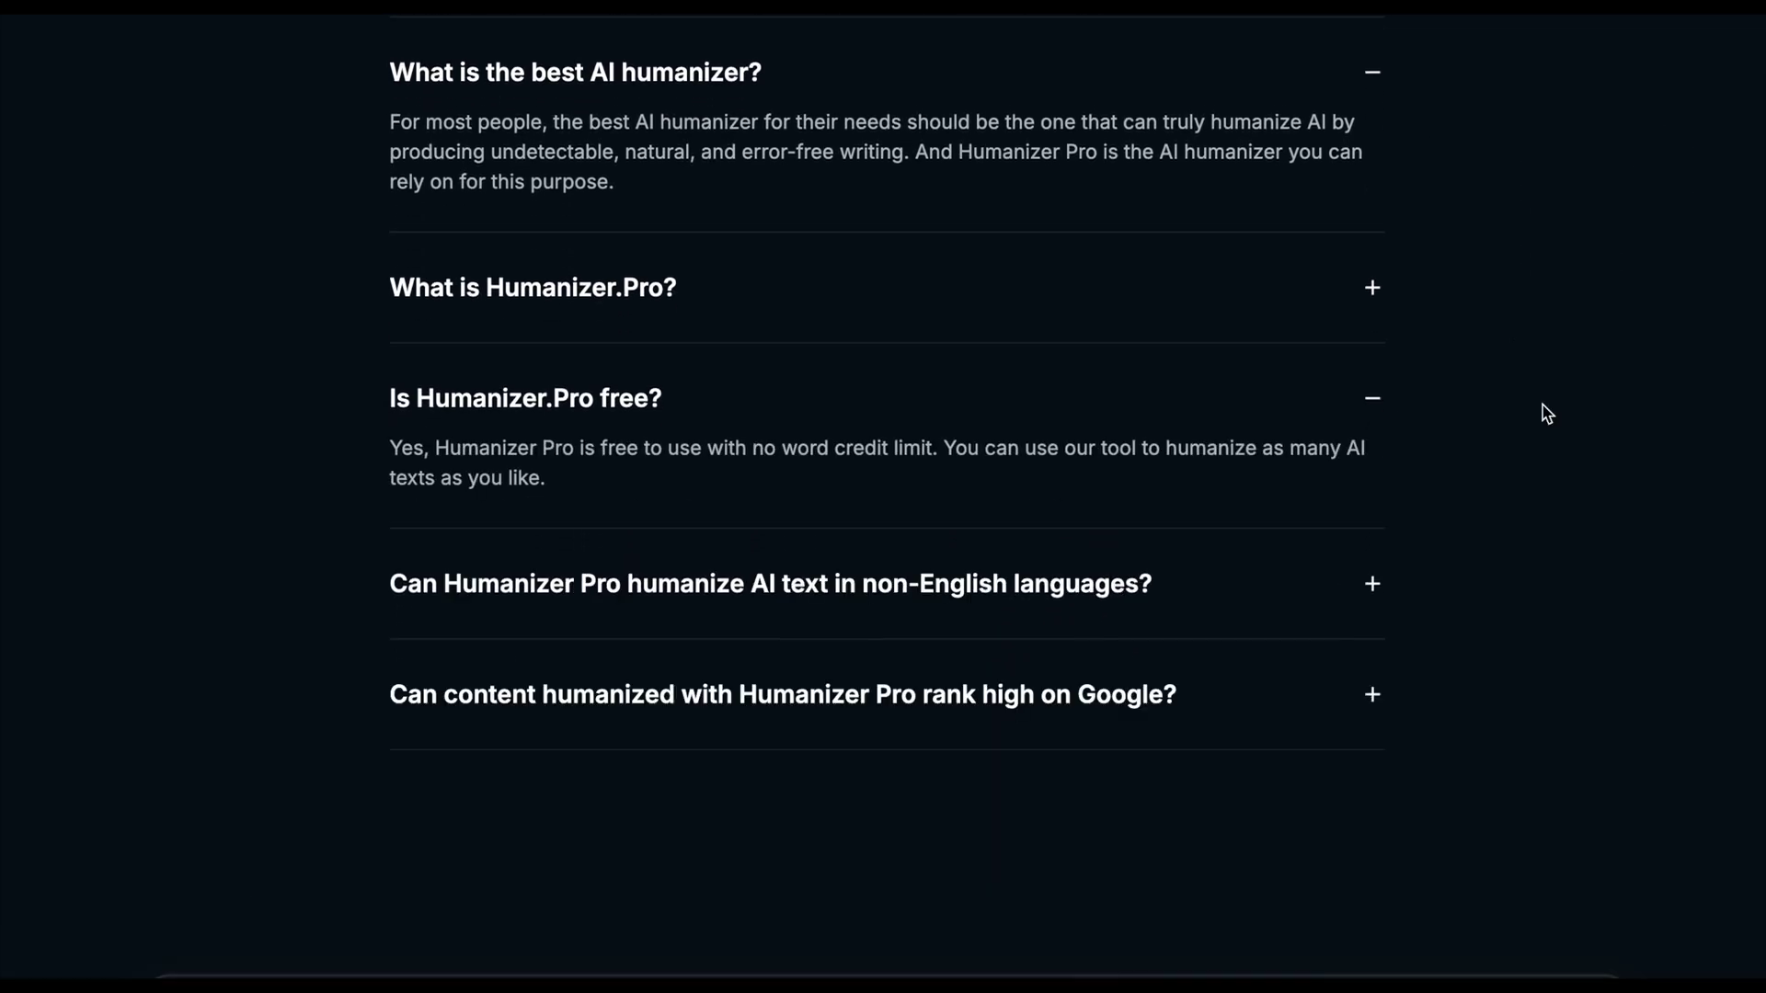
scroll(1545, 412, "down", 1)
scroll(1544, 412, "down", 3)
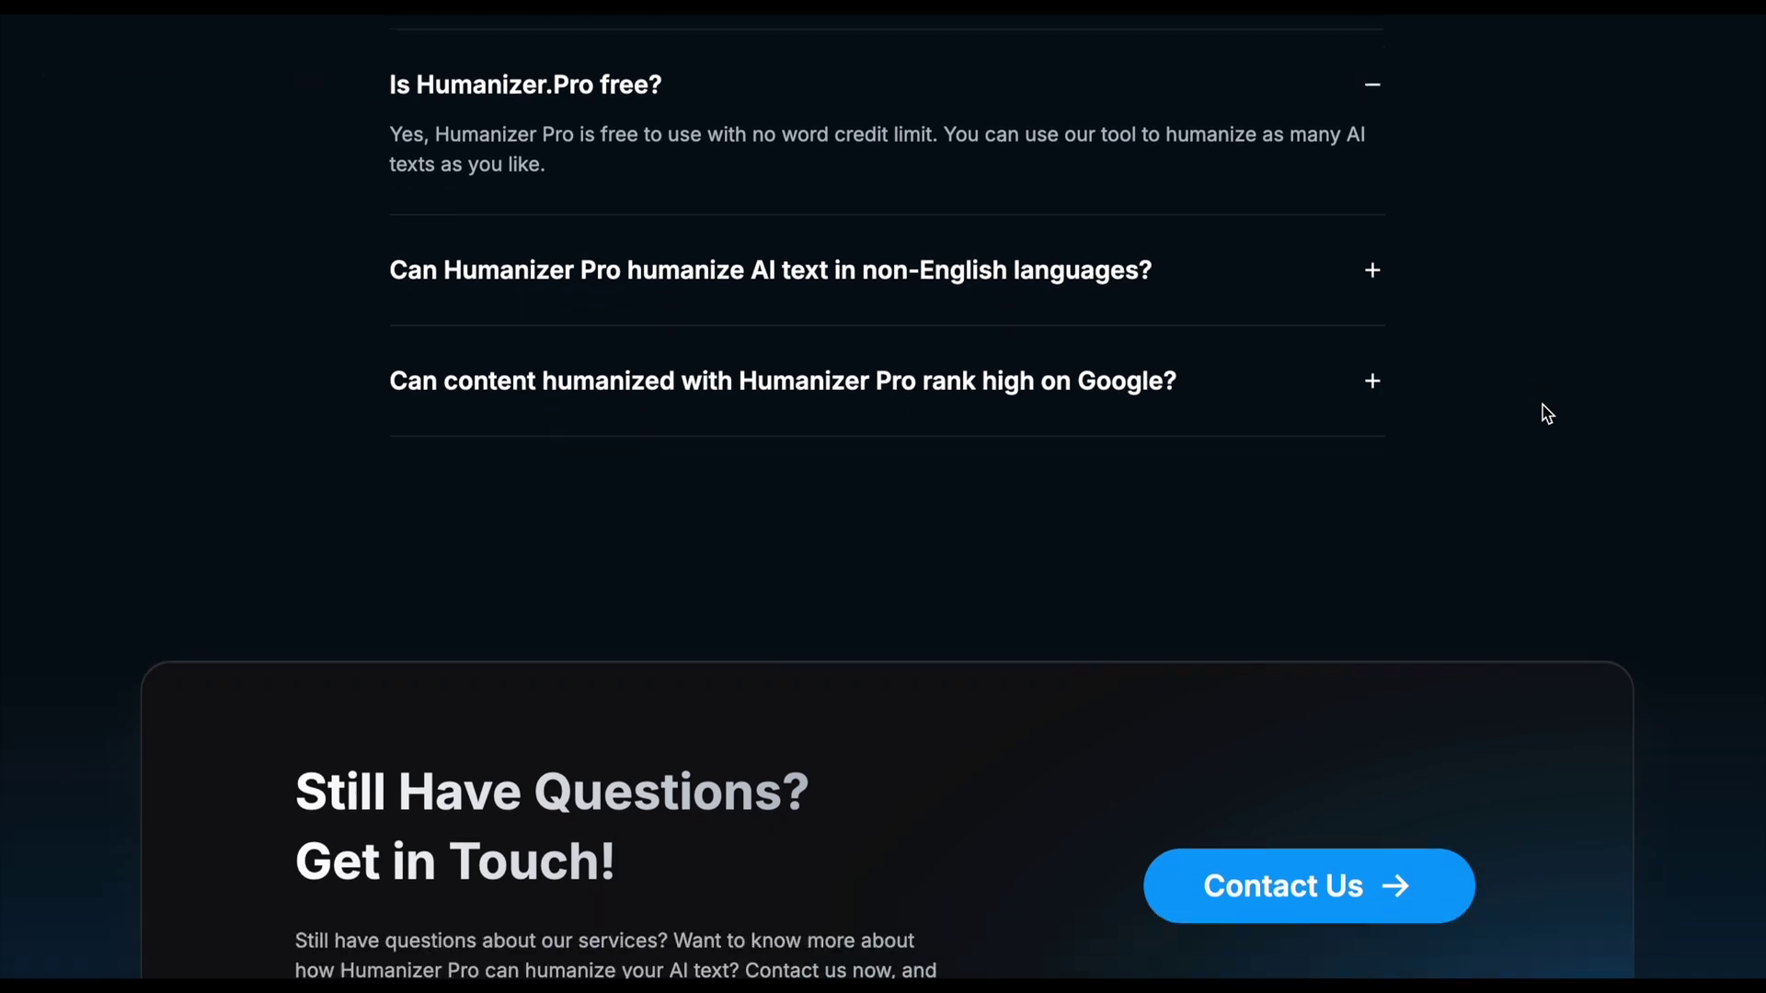
left_click(1368, 226)
- Open the free Sign Up for Humanizer Pro form from the header's 'Start for Free'
scroll(1491, 258, "down", 4)
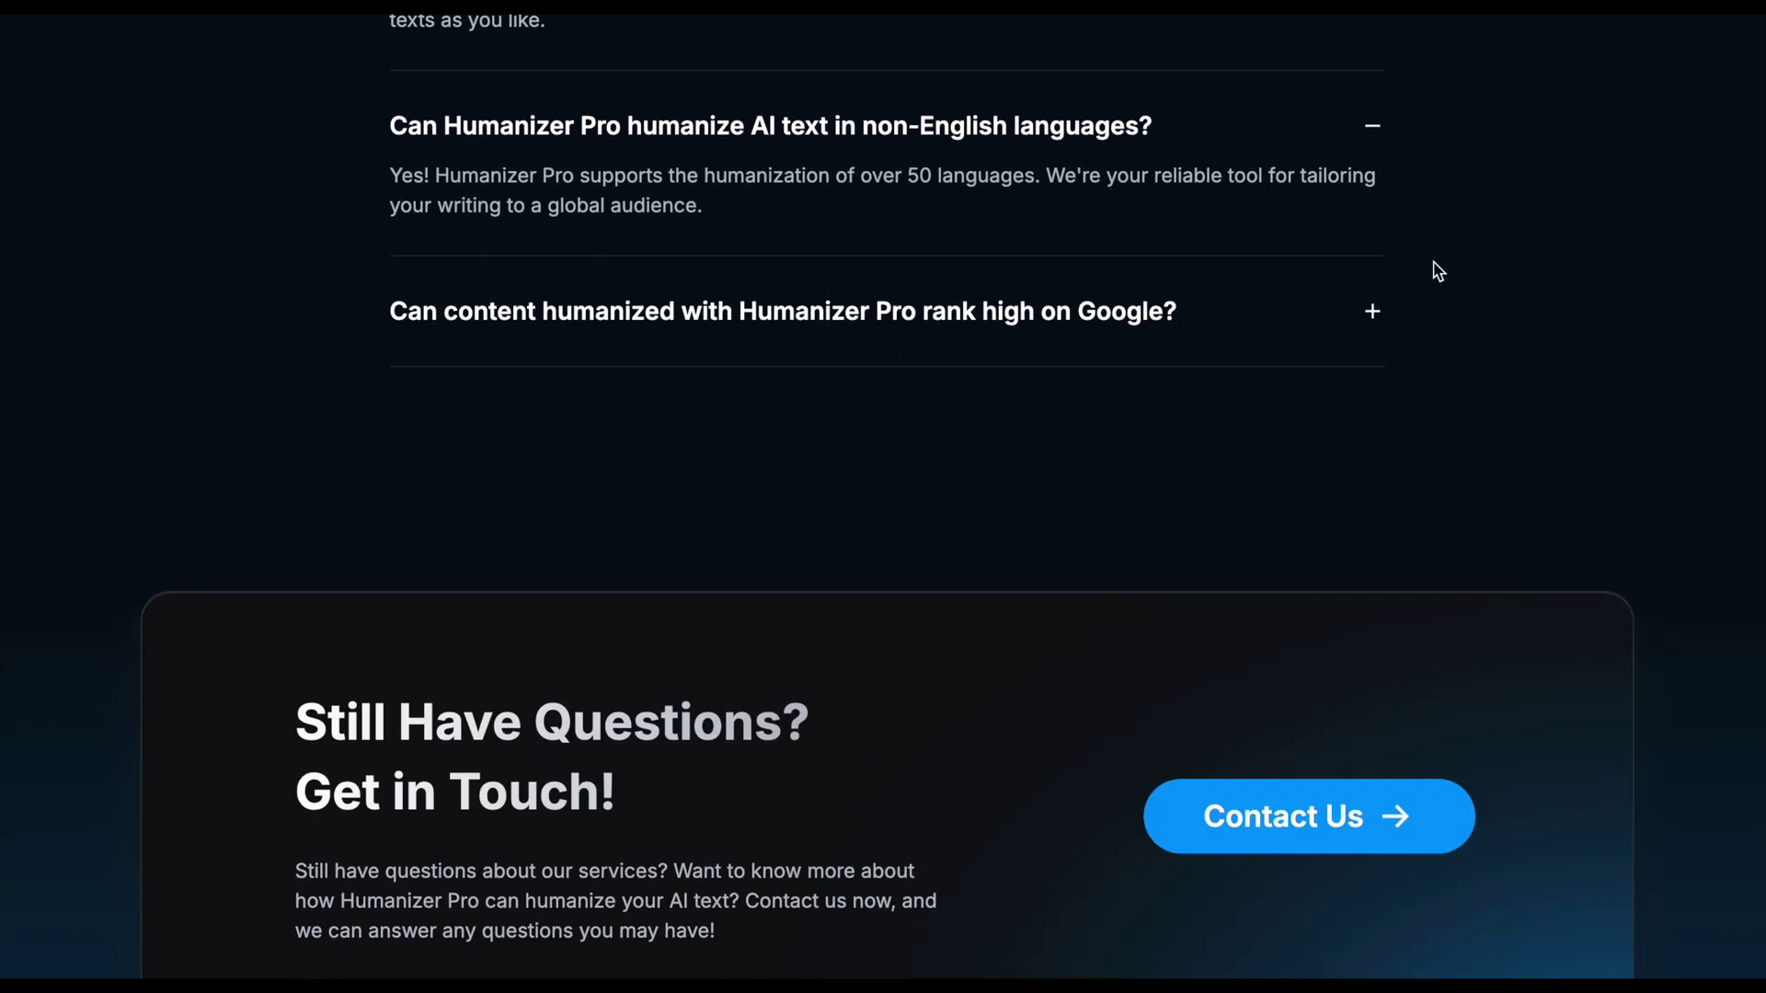
scroll(1671, 382, "up", 15)
left_click(1609, 67)
key("super+shift+5")
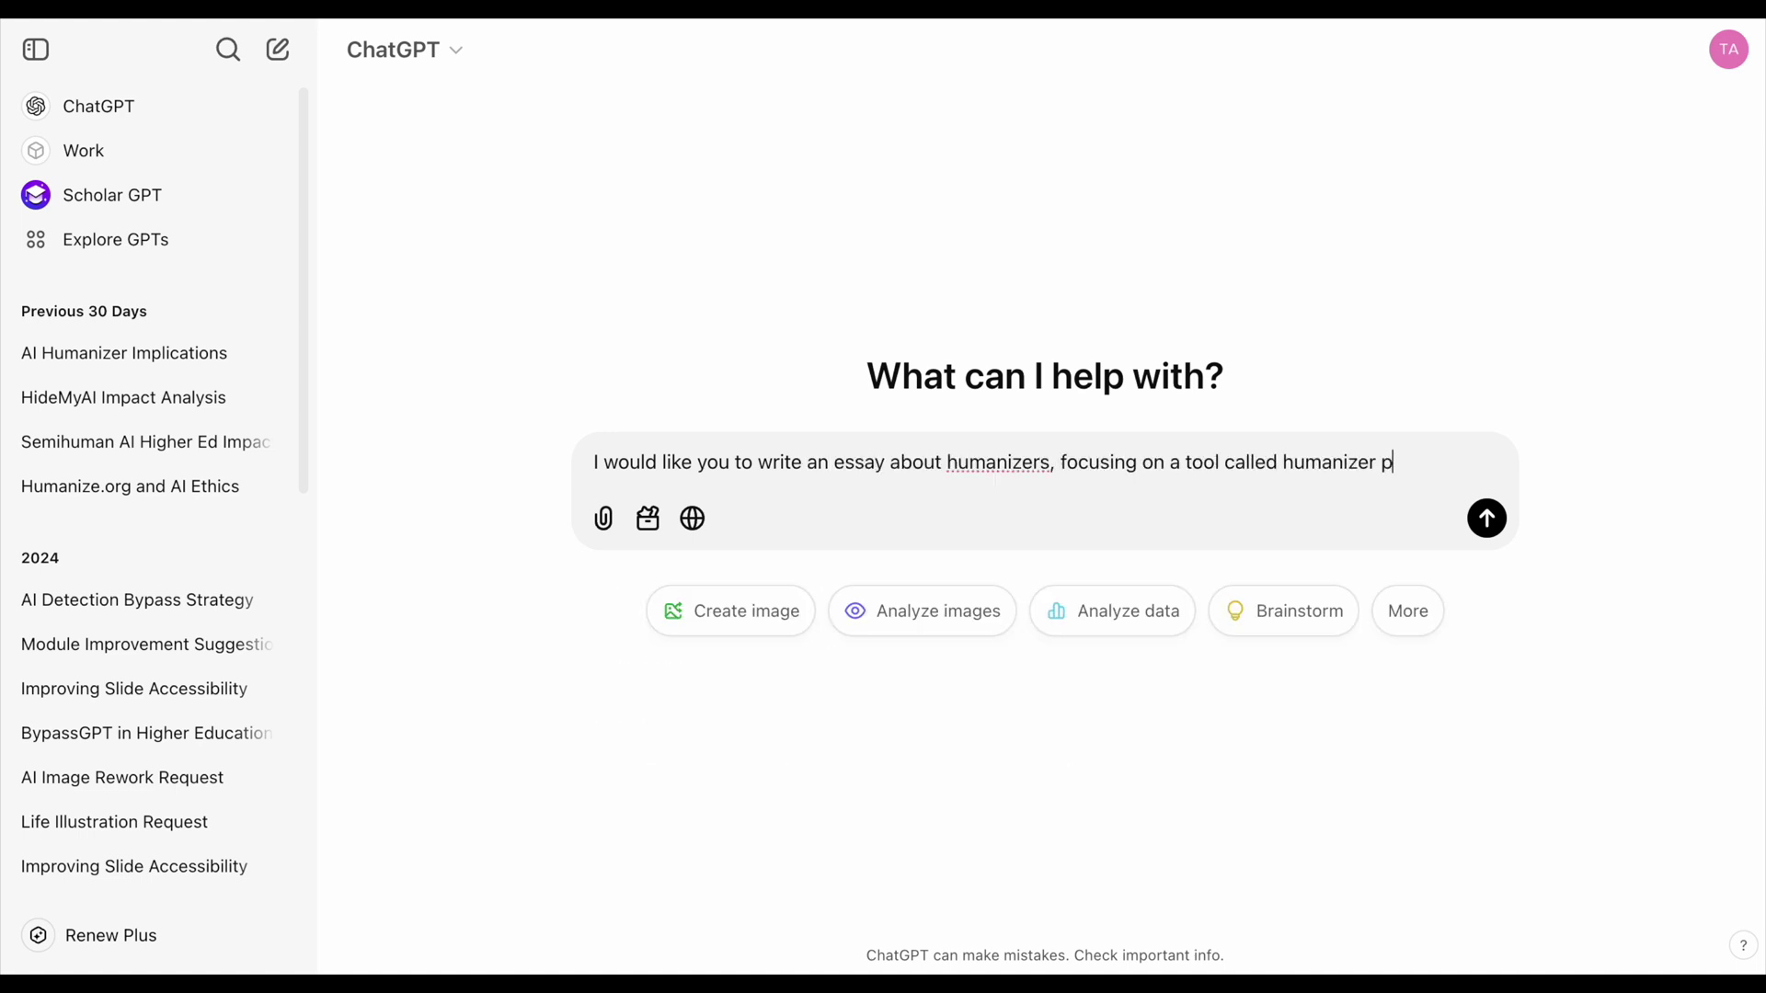
- Send ChatGPT the Humanizer Pro essay prompt, excluding references from the word count, and paste its reply into Word
type("can transfor")
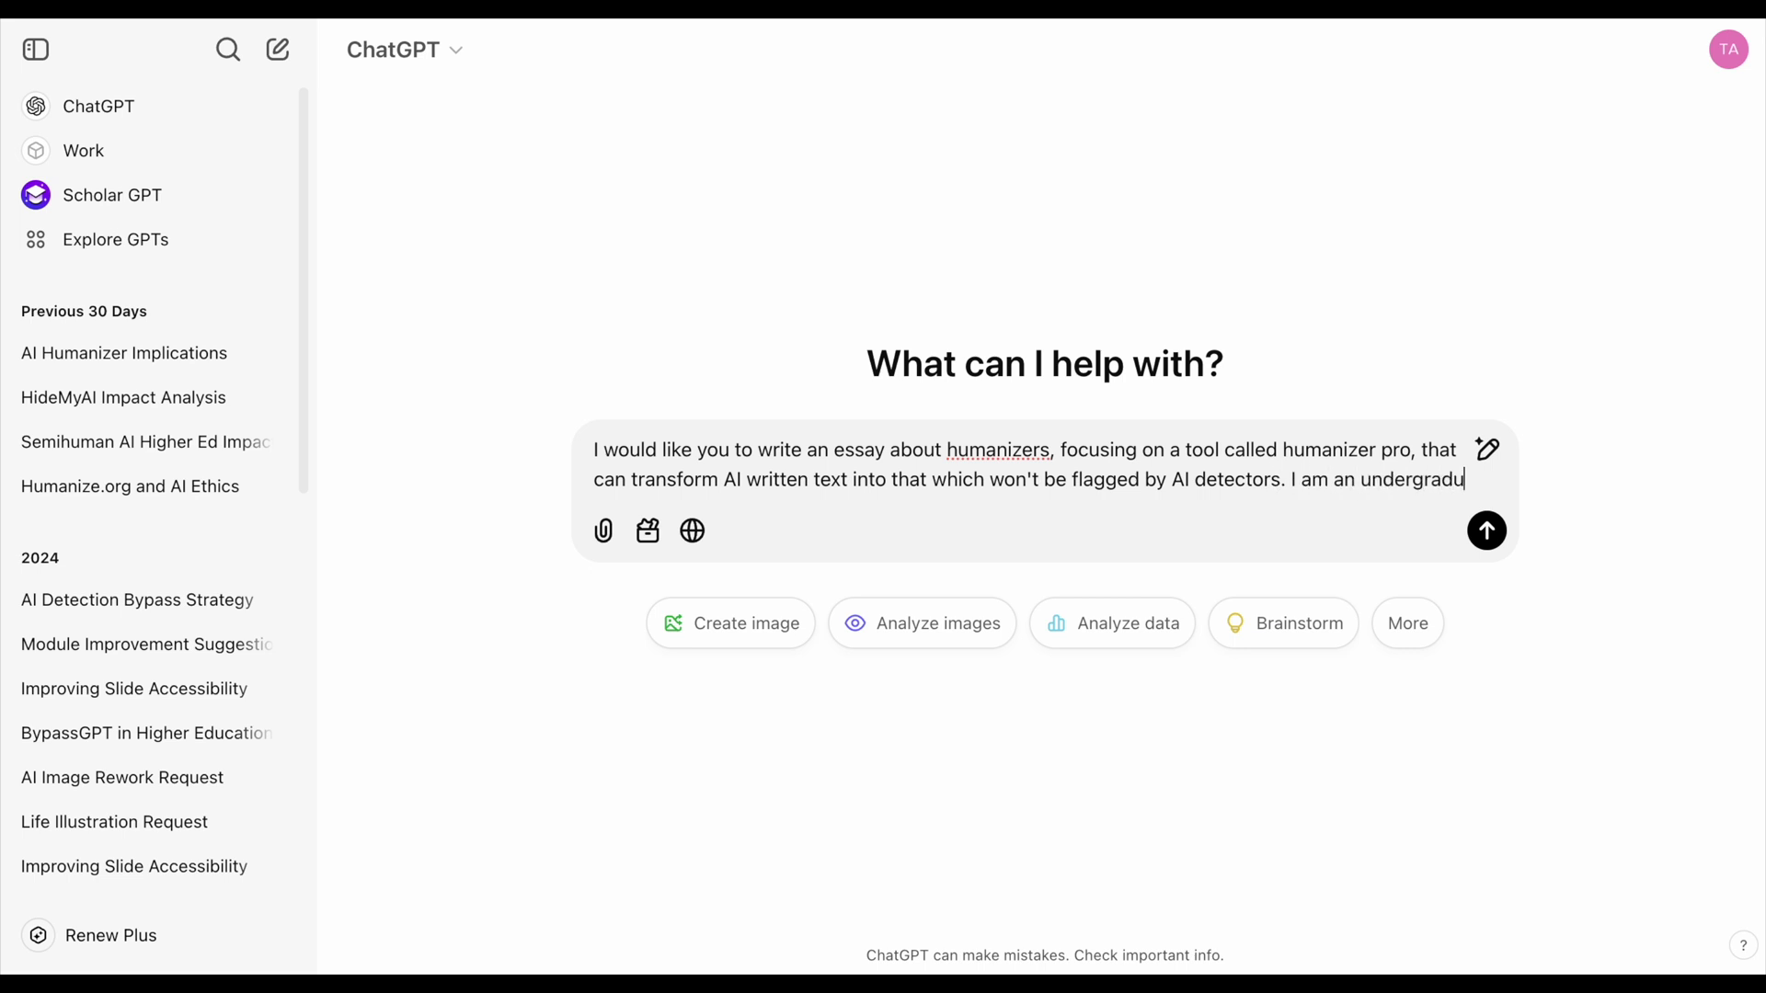
type("ate student and I would like the essay written to an approp")
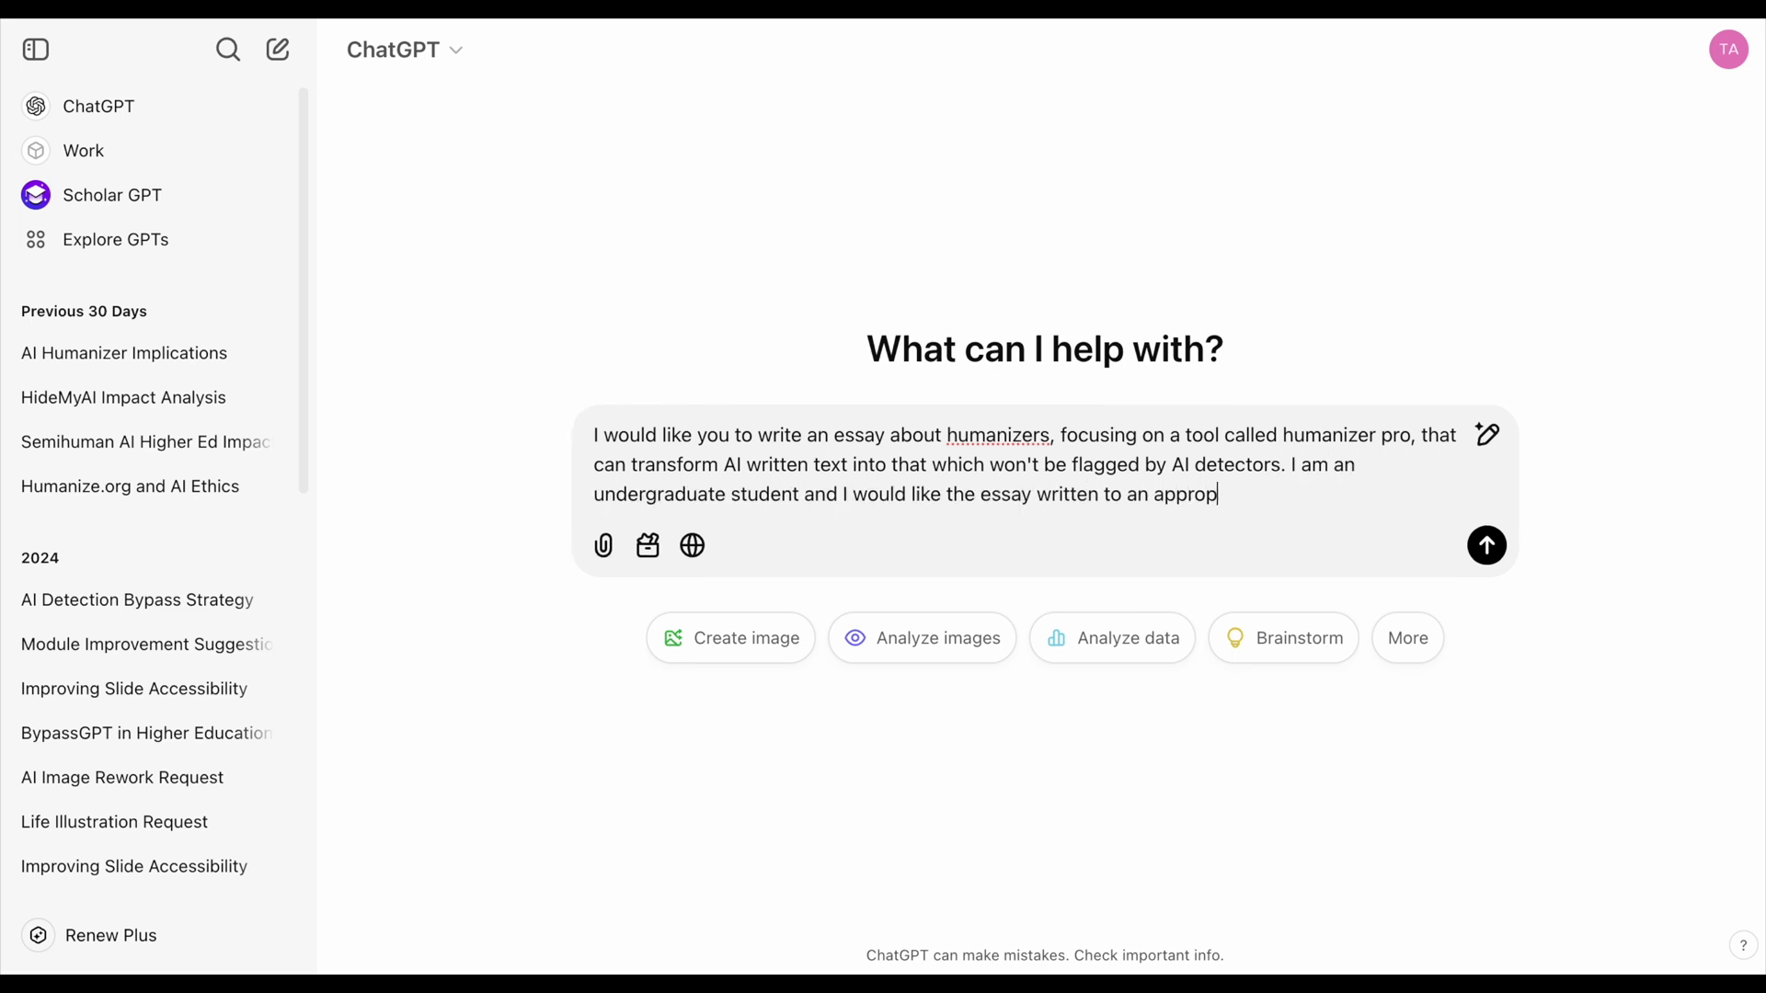
type("least 10 ci")
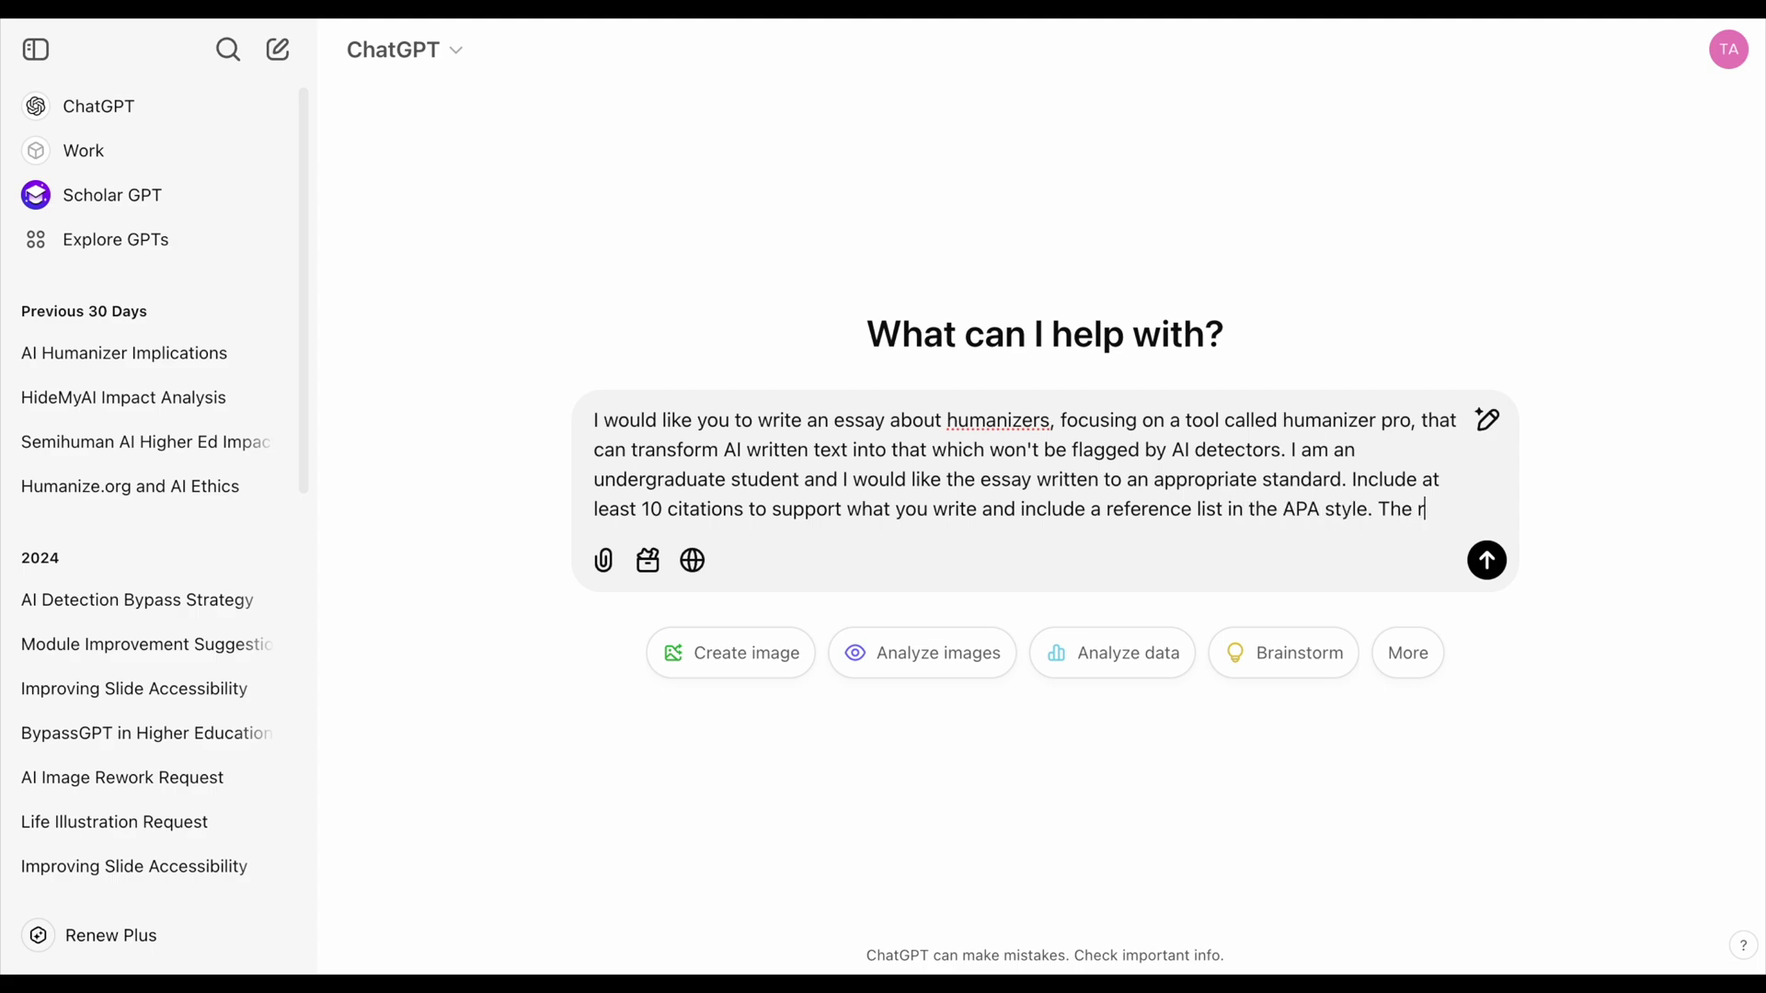
type(" reference list is not included in the word count.")
key("Return")
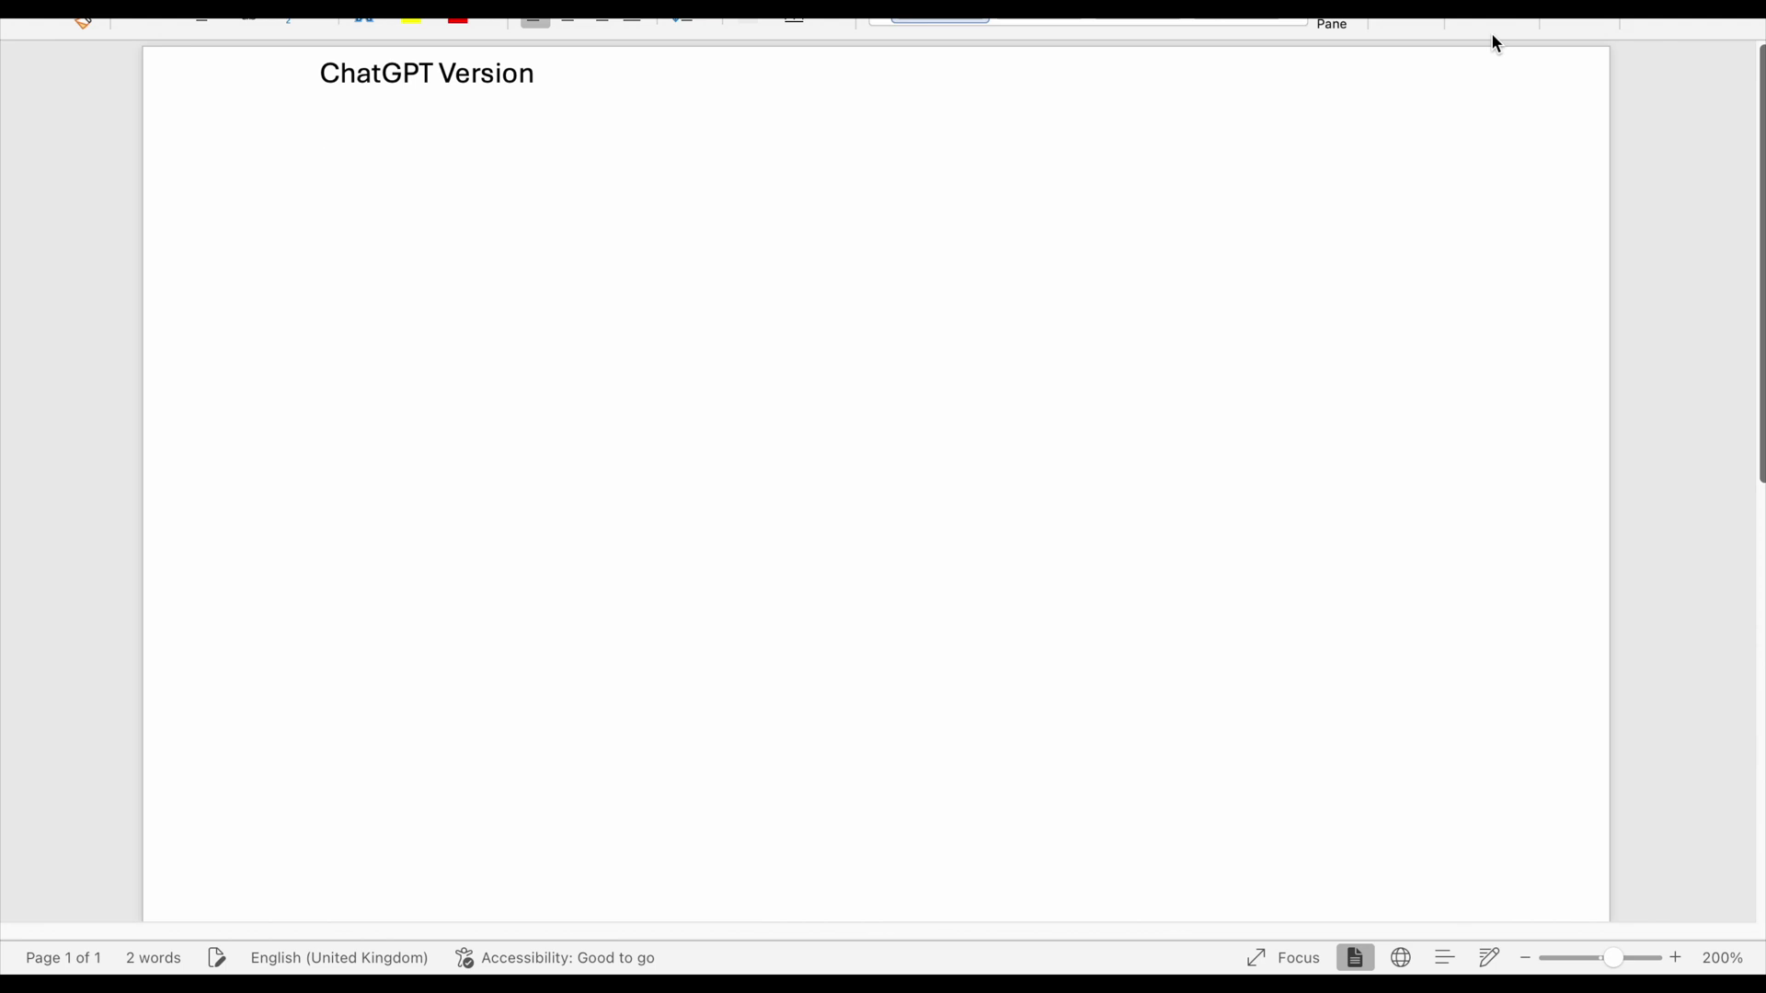
key("super+v")
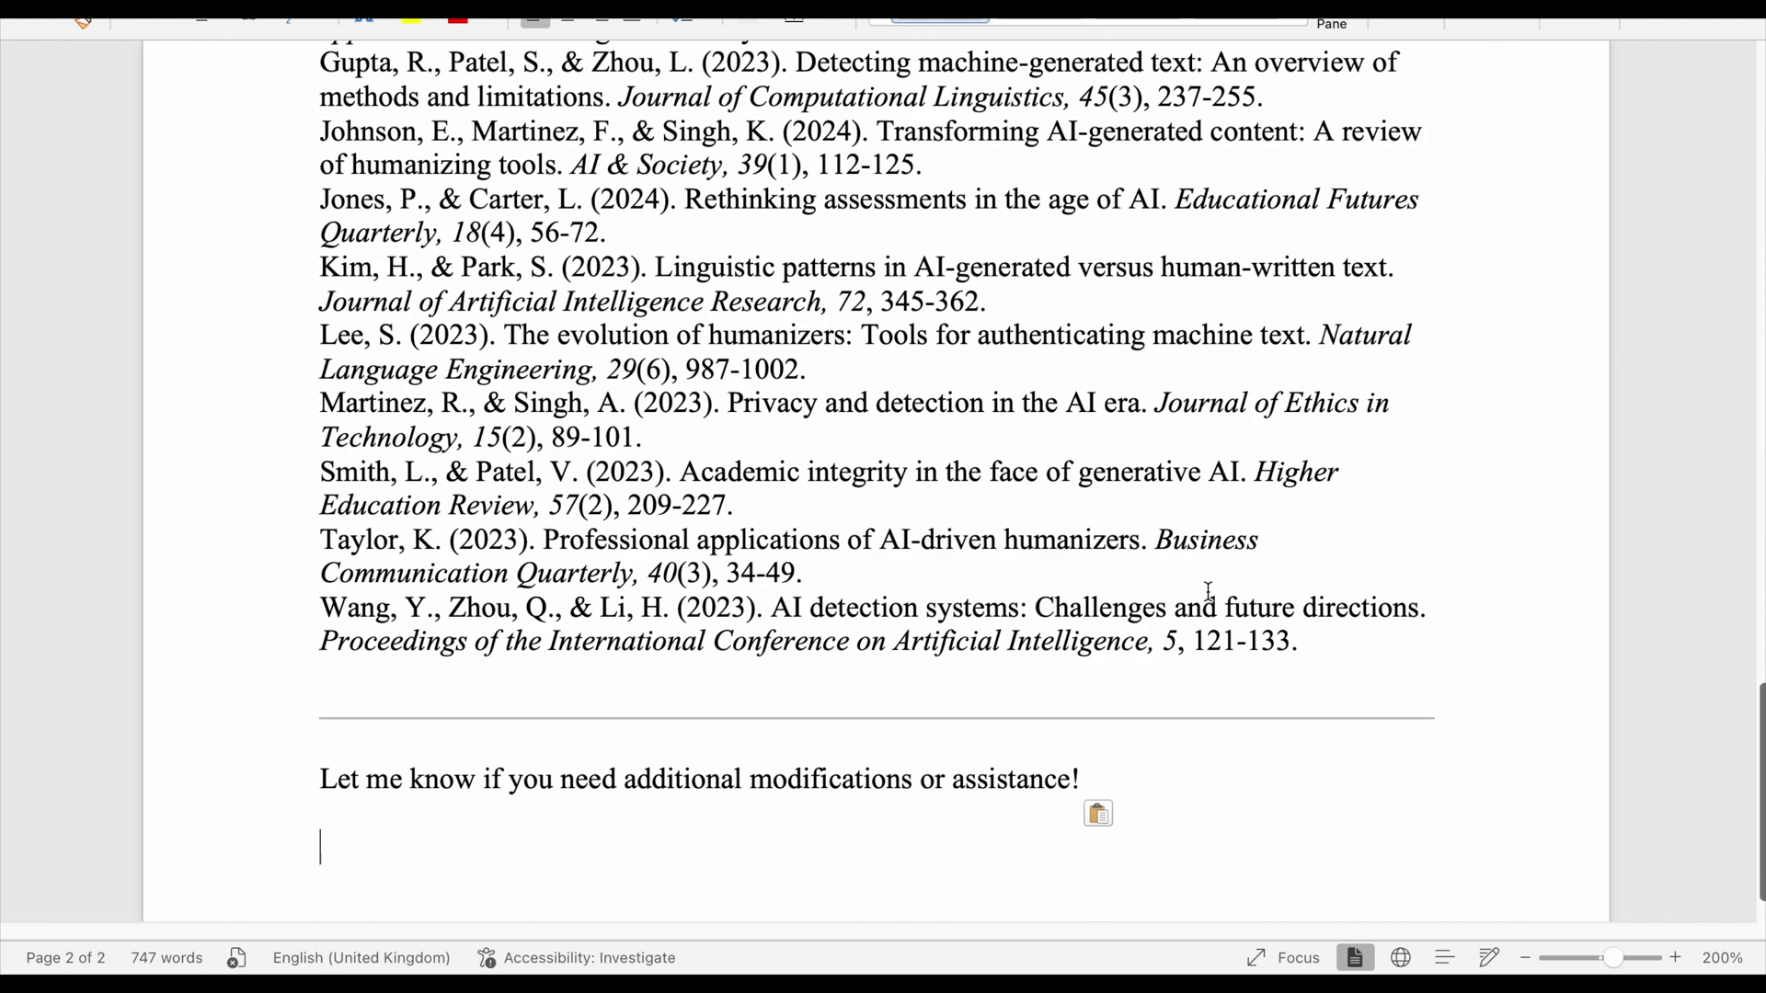
- Delete ChatGPT's 'Here's a draft' opening line and its closing offer-of-help line from the essay
scroll(1209, 591, "up", 20)
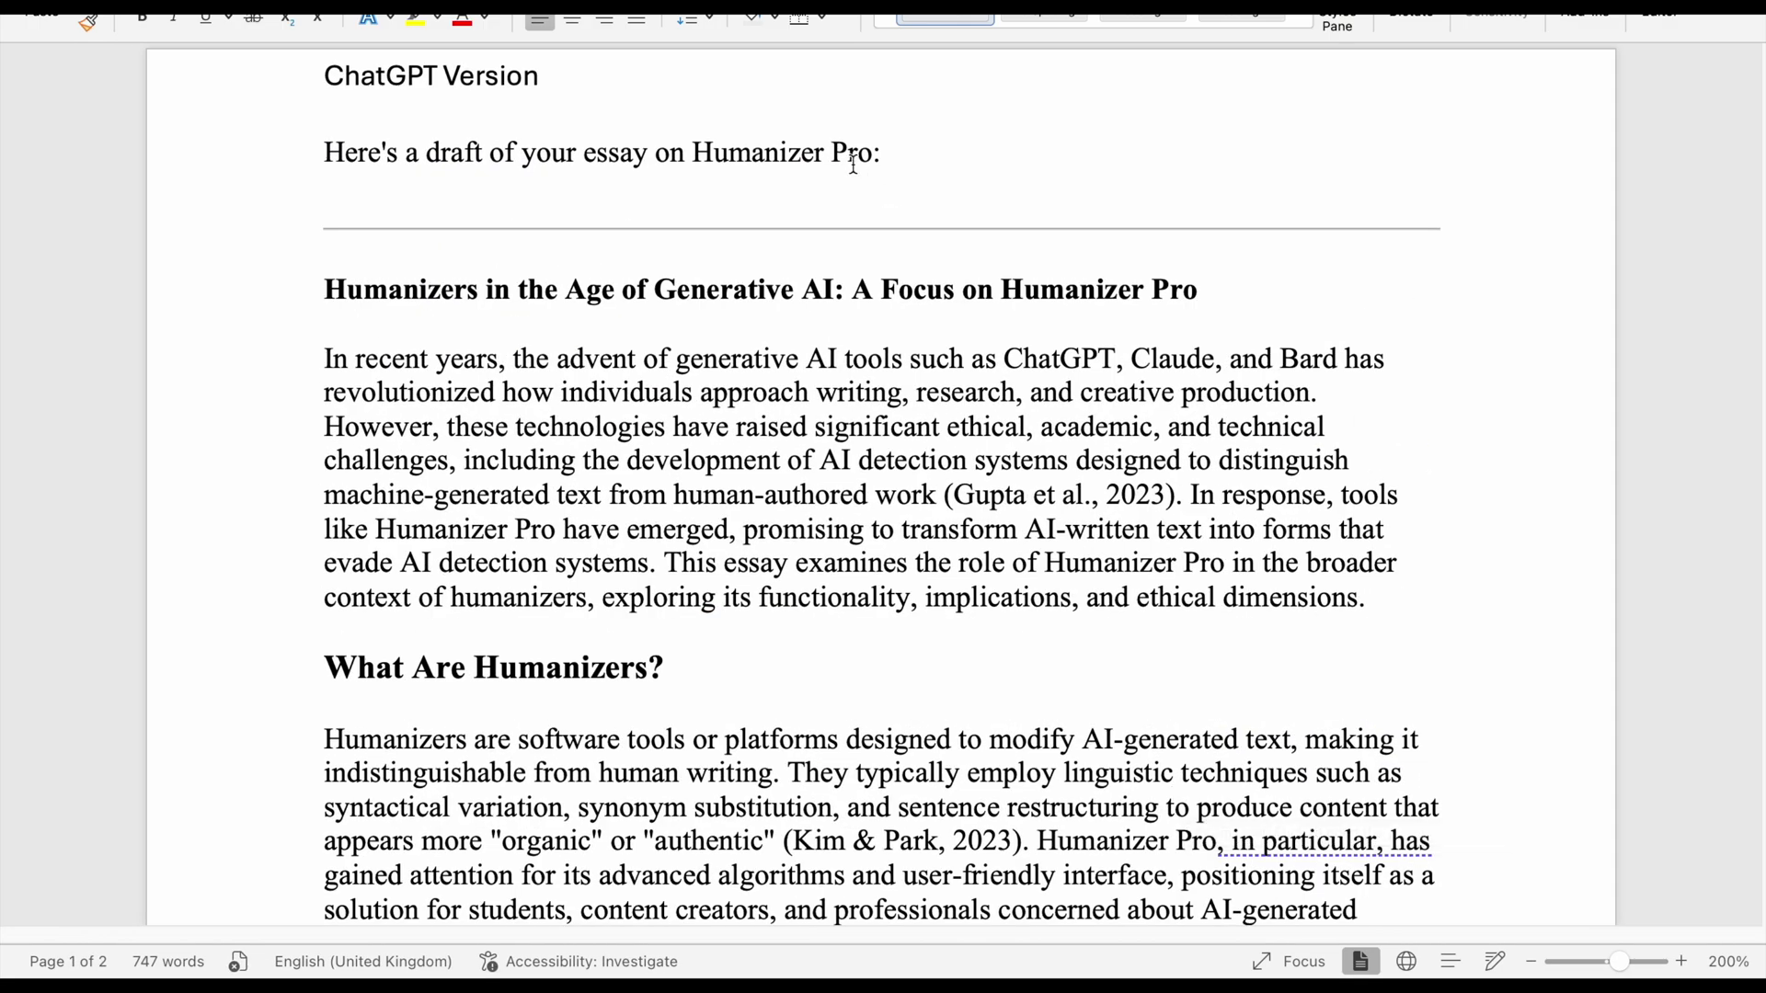
triple_click(808, 155)
key("BackSpace")
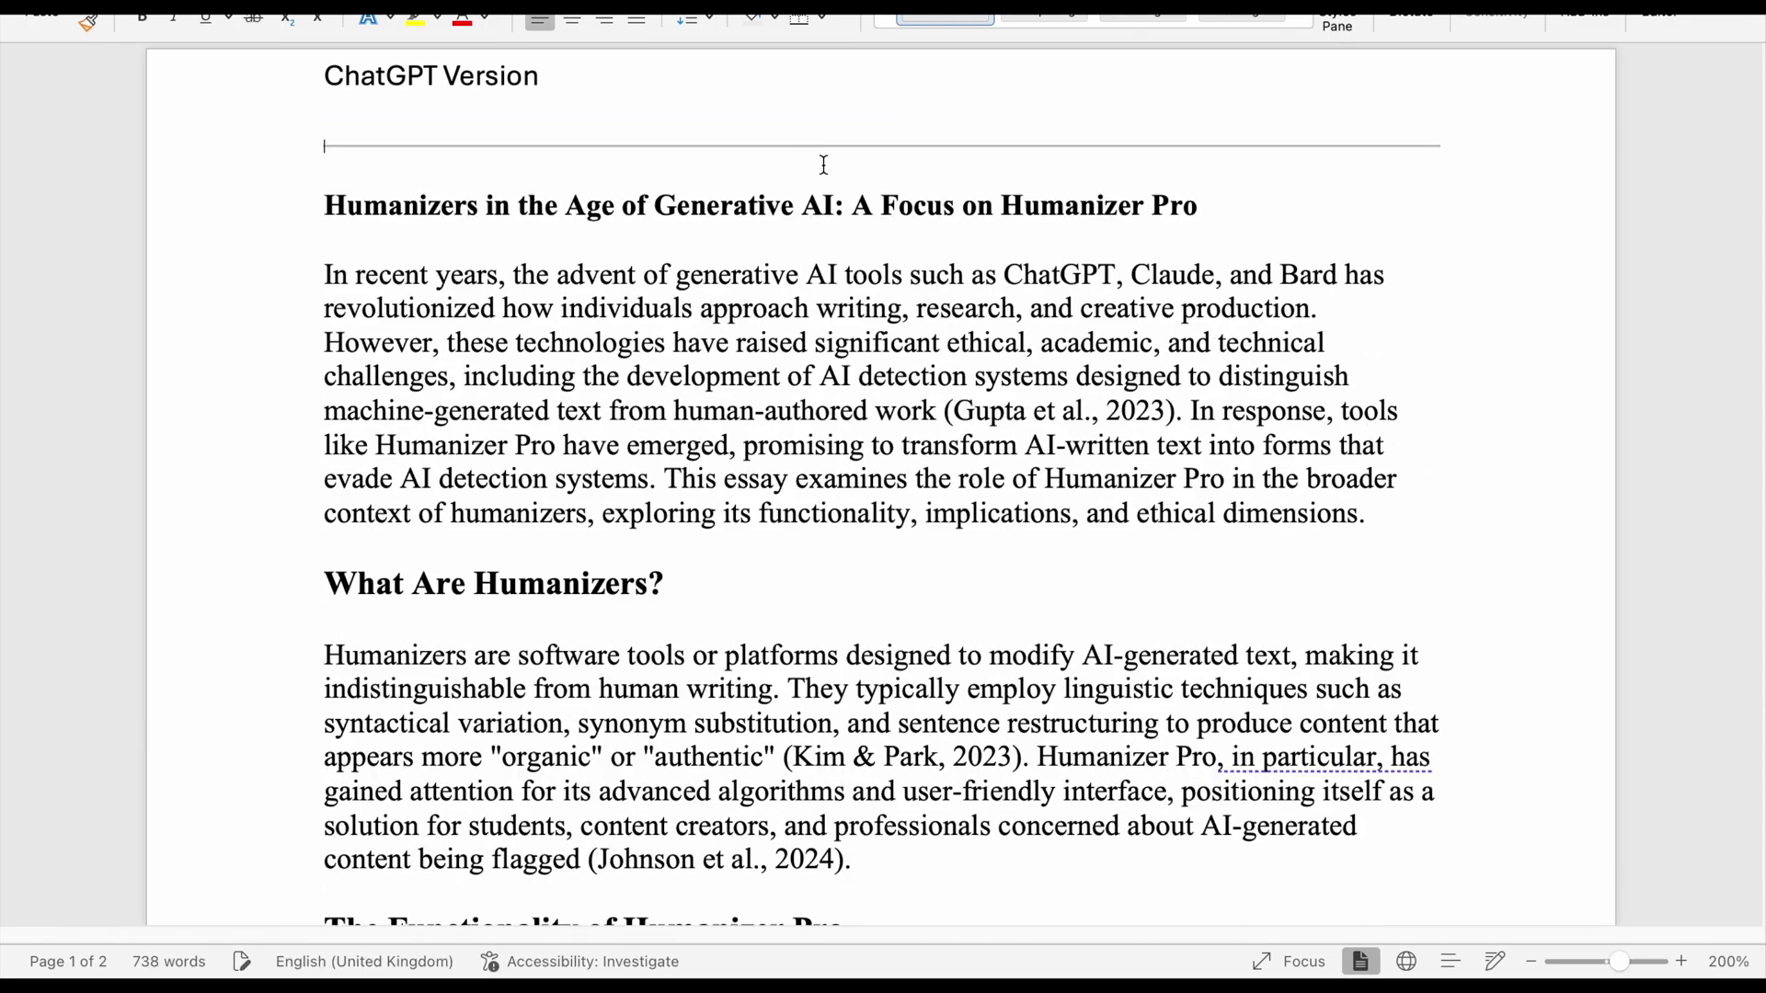
scroll(824, 165, "down", 20)
left_click_drag(1115, 636, 2, 653)
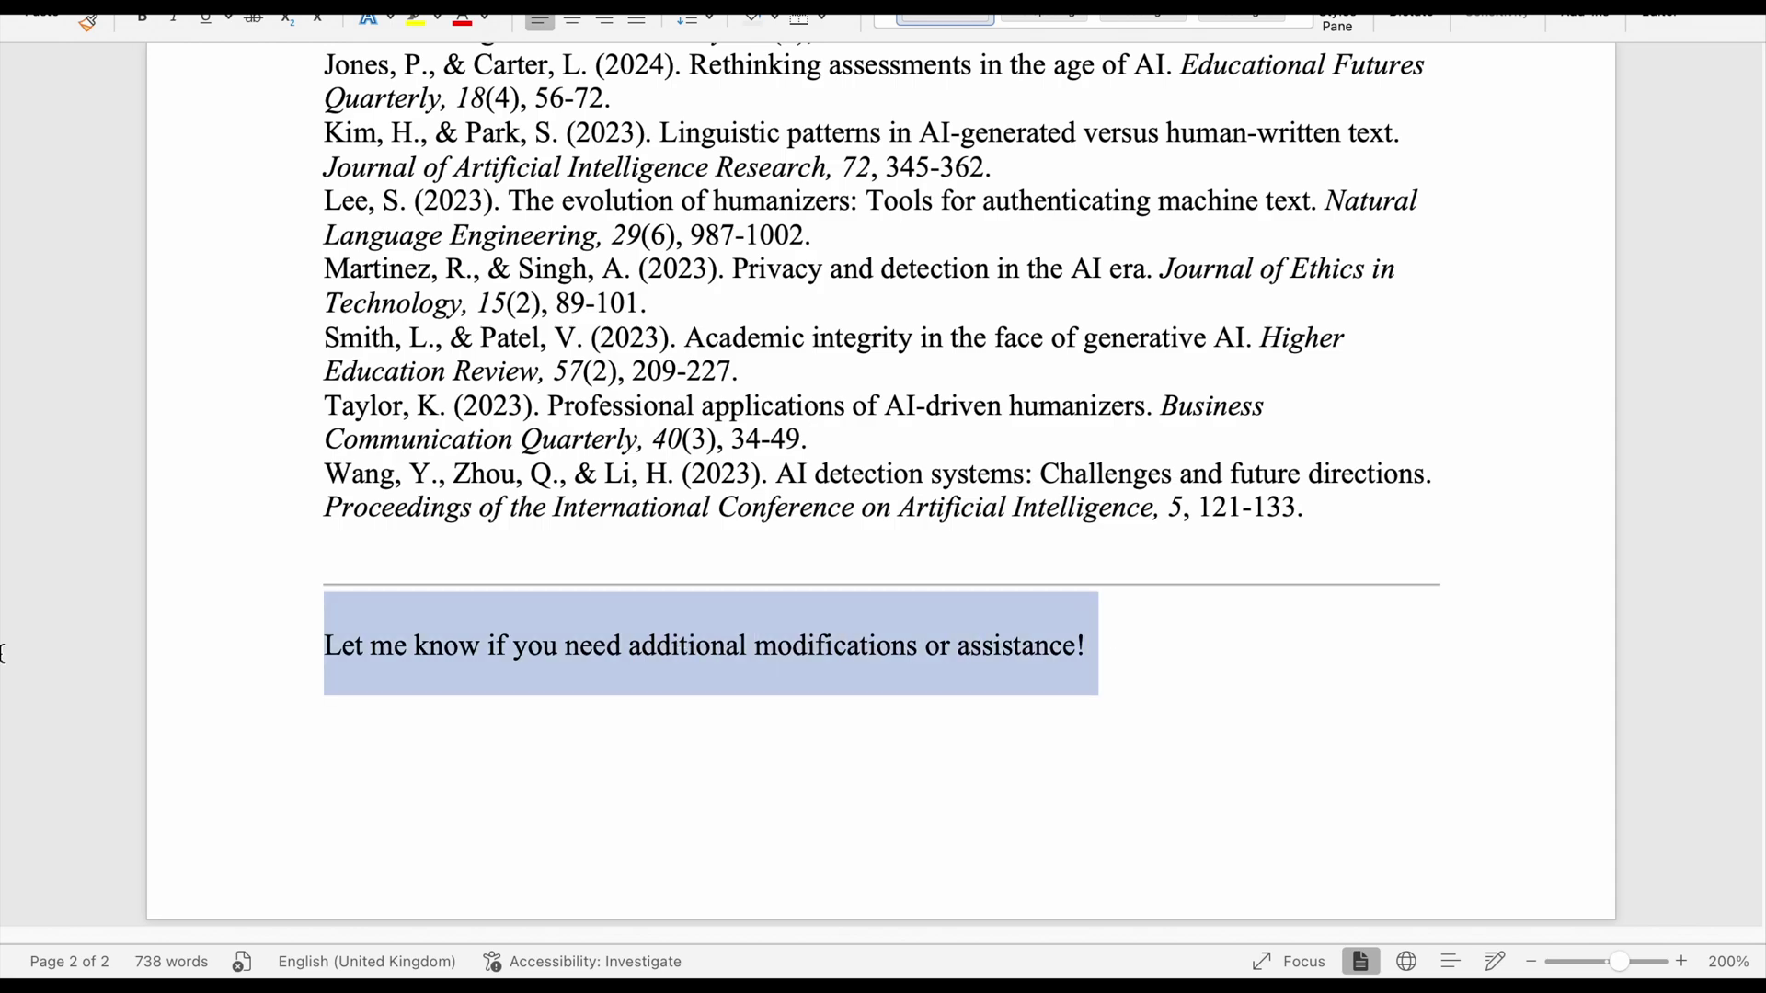
key("BackSpace")
- Copy the 728-word essay from the title down and bring it to Humanizer.Pro's input box
scroll(1012, 435, "up", 10)
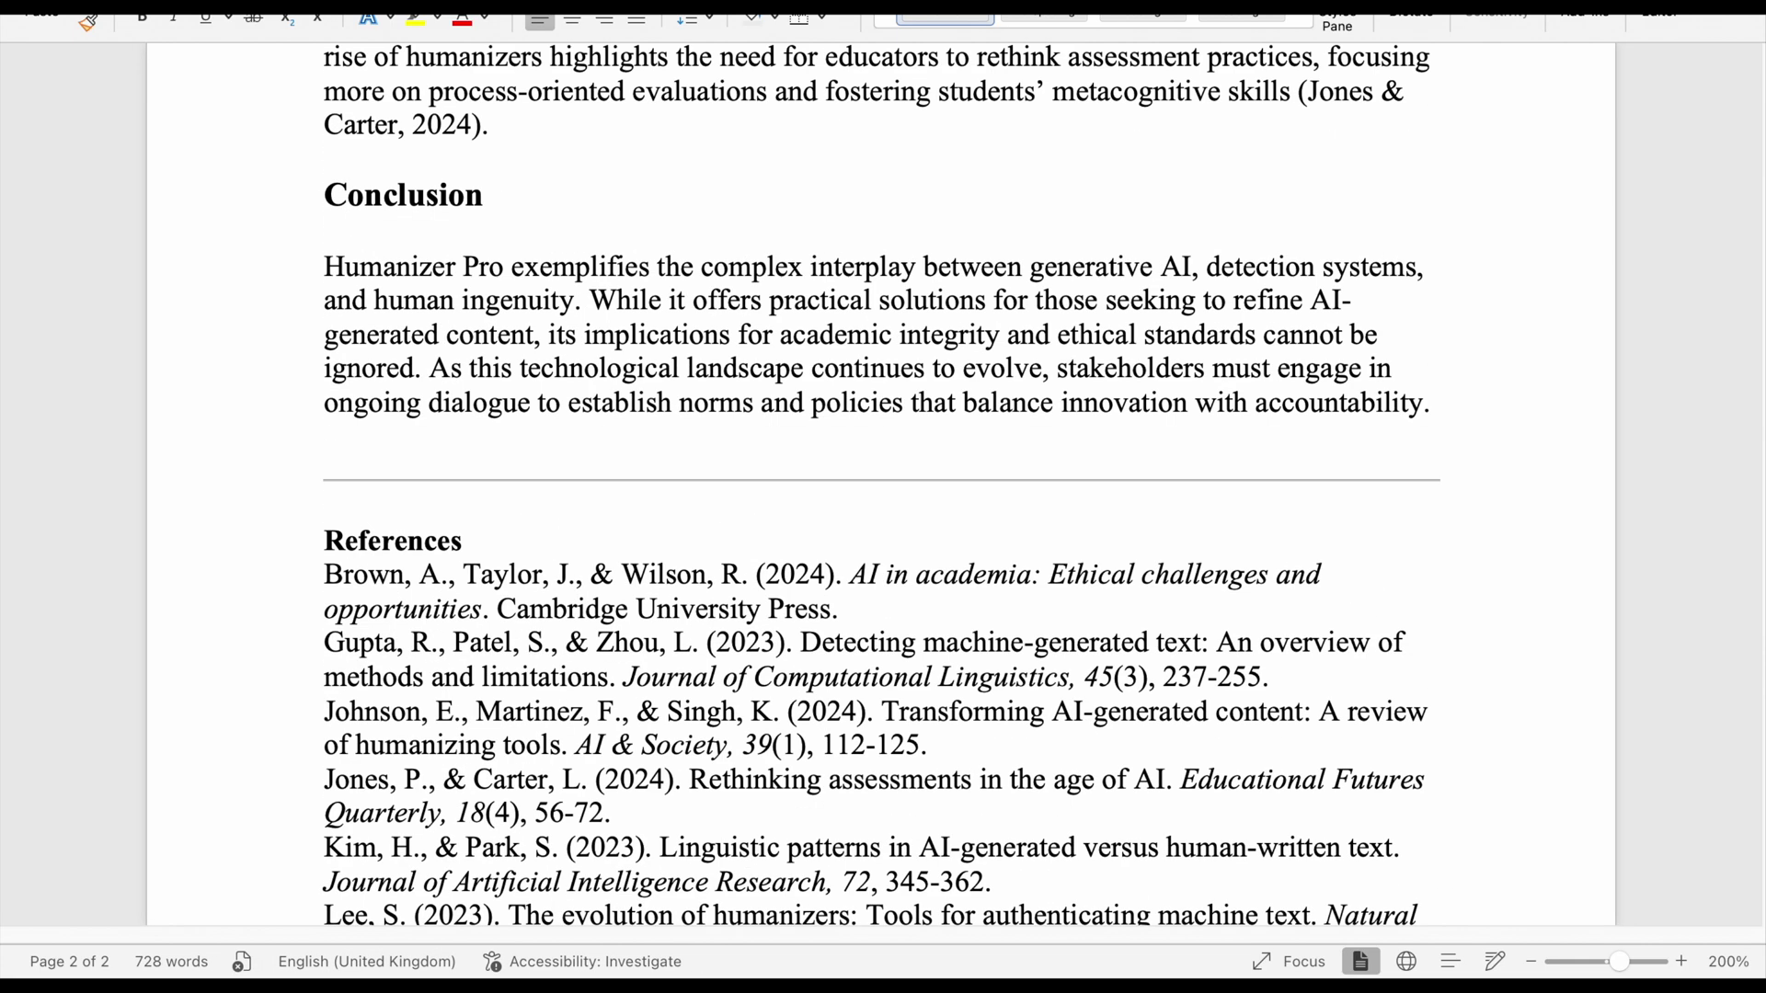
scroll(590, 250, "up", 15)
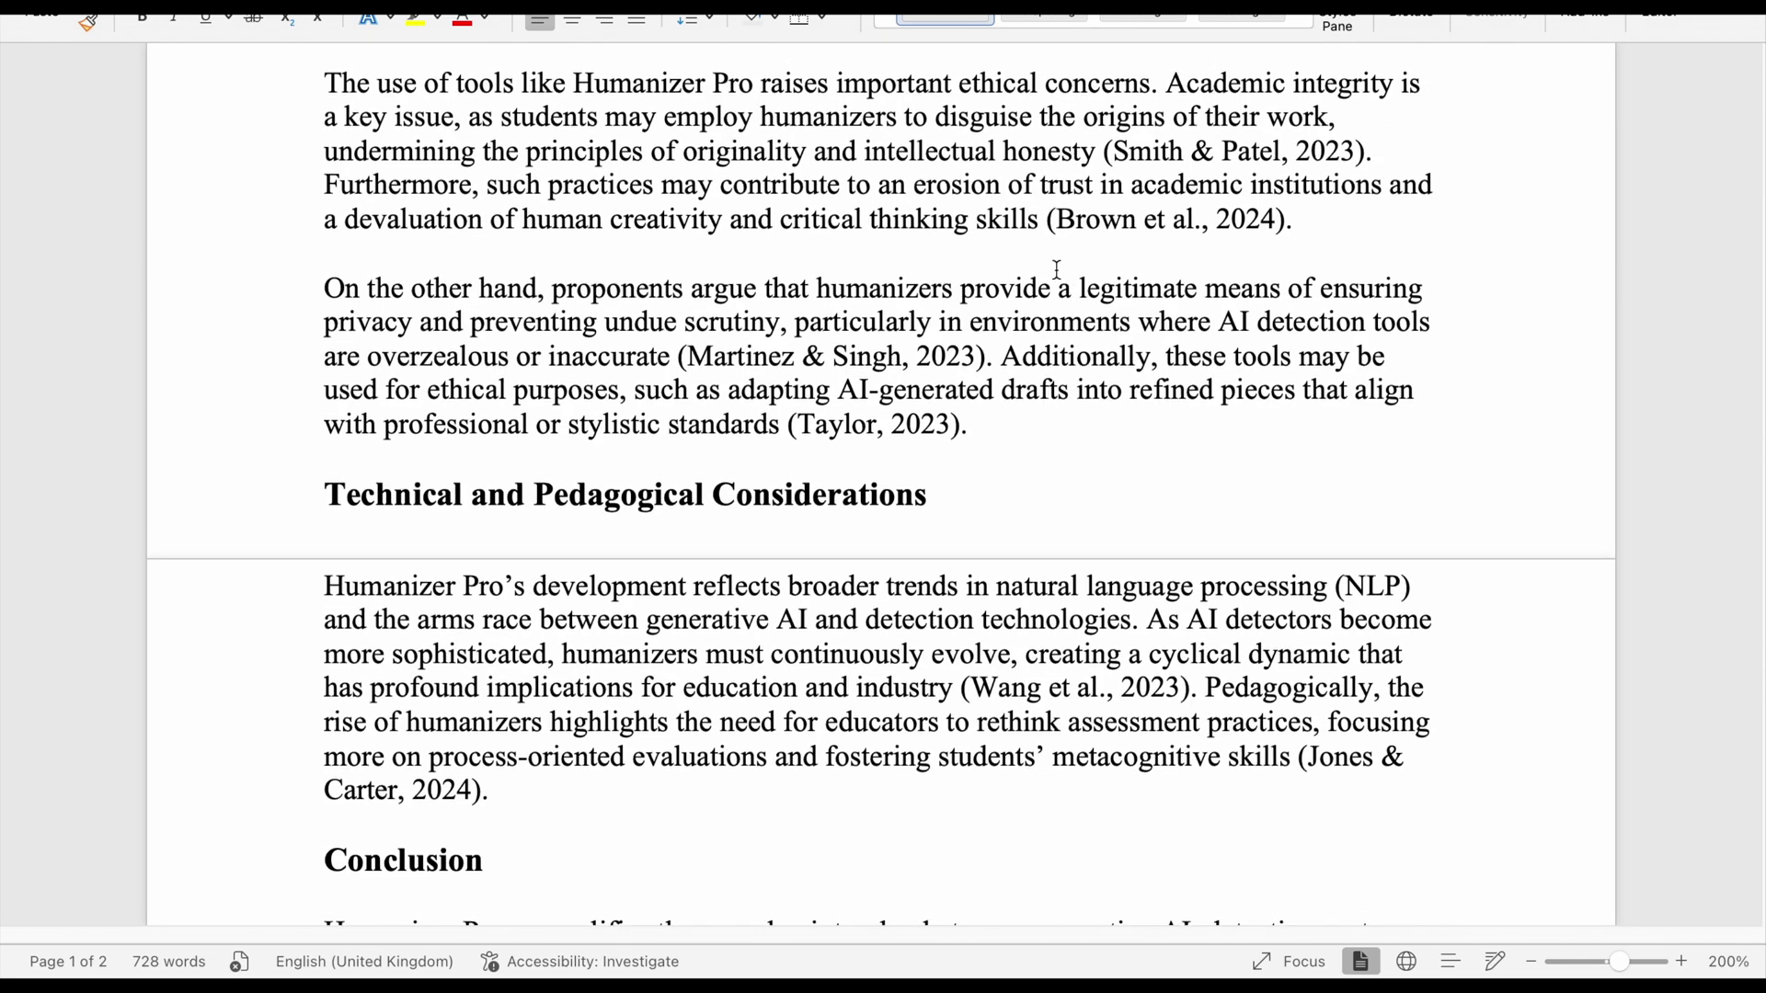
scroll(460, 348, "up", 10)
left_click_drag(333, 206, 1431, 703)
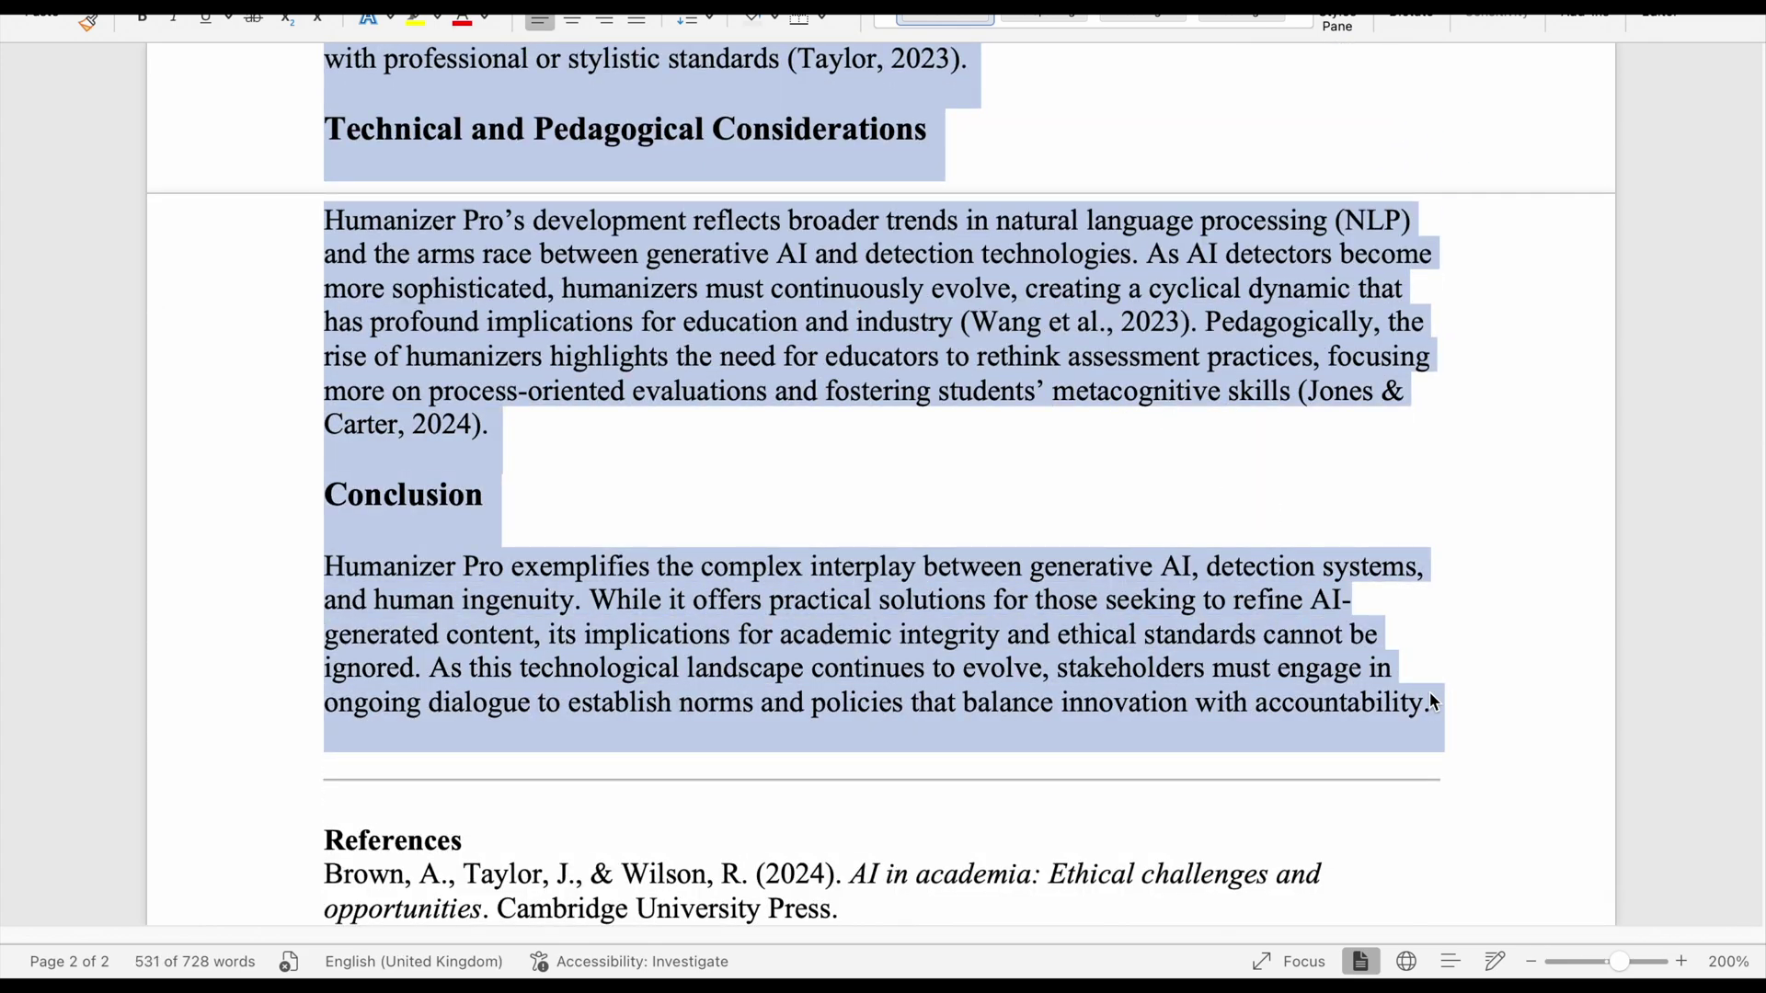
key("super+c")
key("super+Tab")
left_click(827, 593)
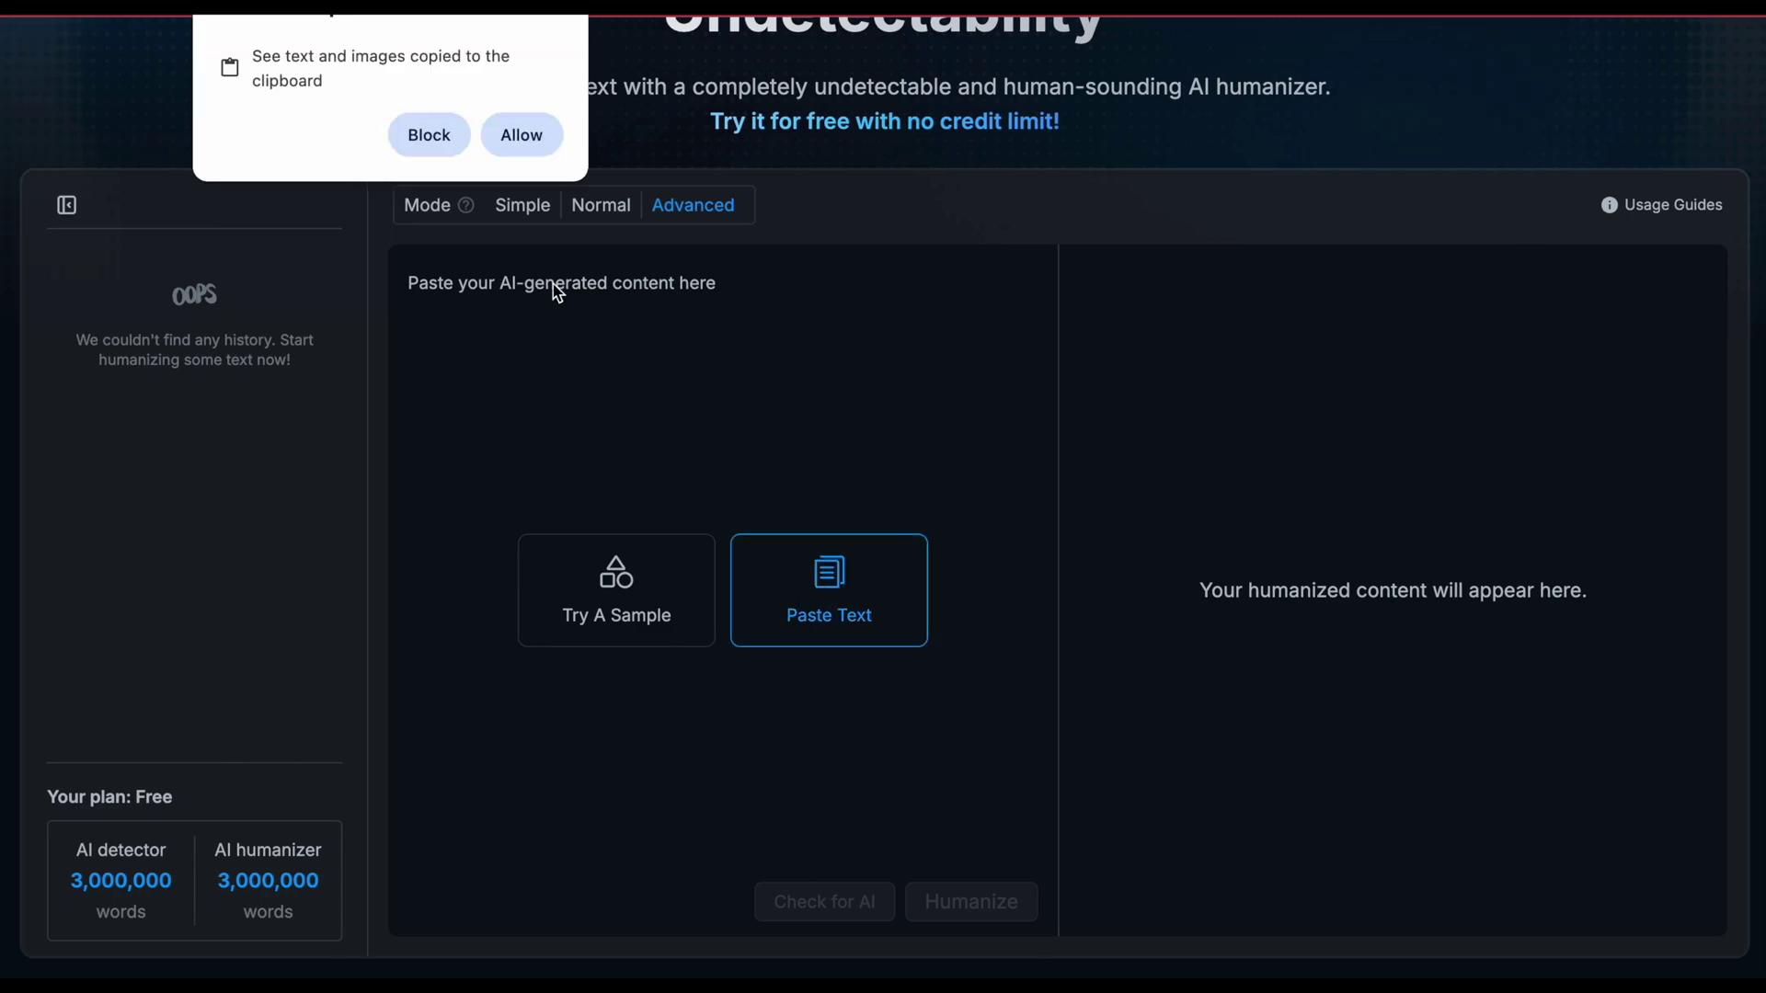
- Allow clipboard access, humanize the pasted 538-word essay in Advanced mode, and close the results dialog
left_click(521, 136)
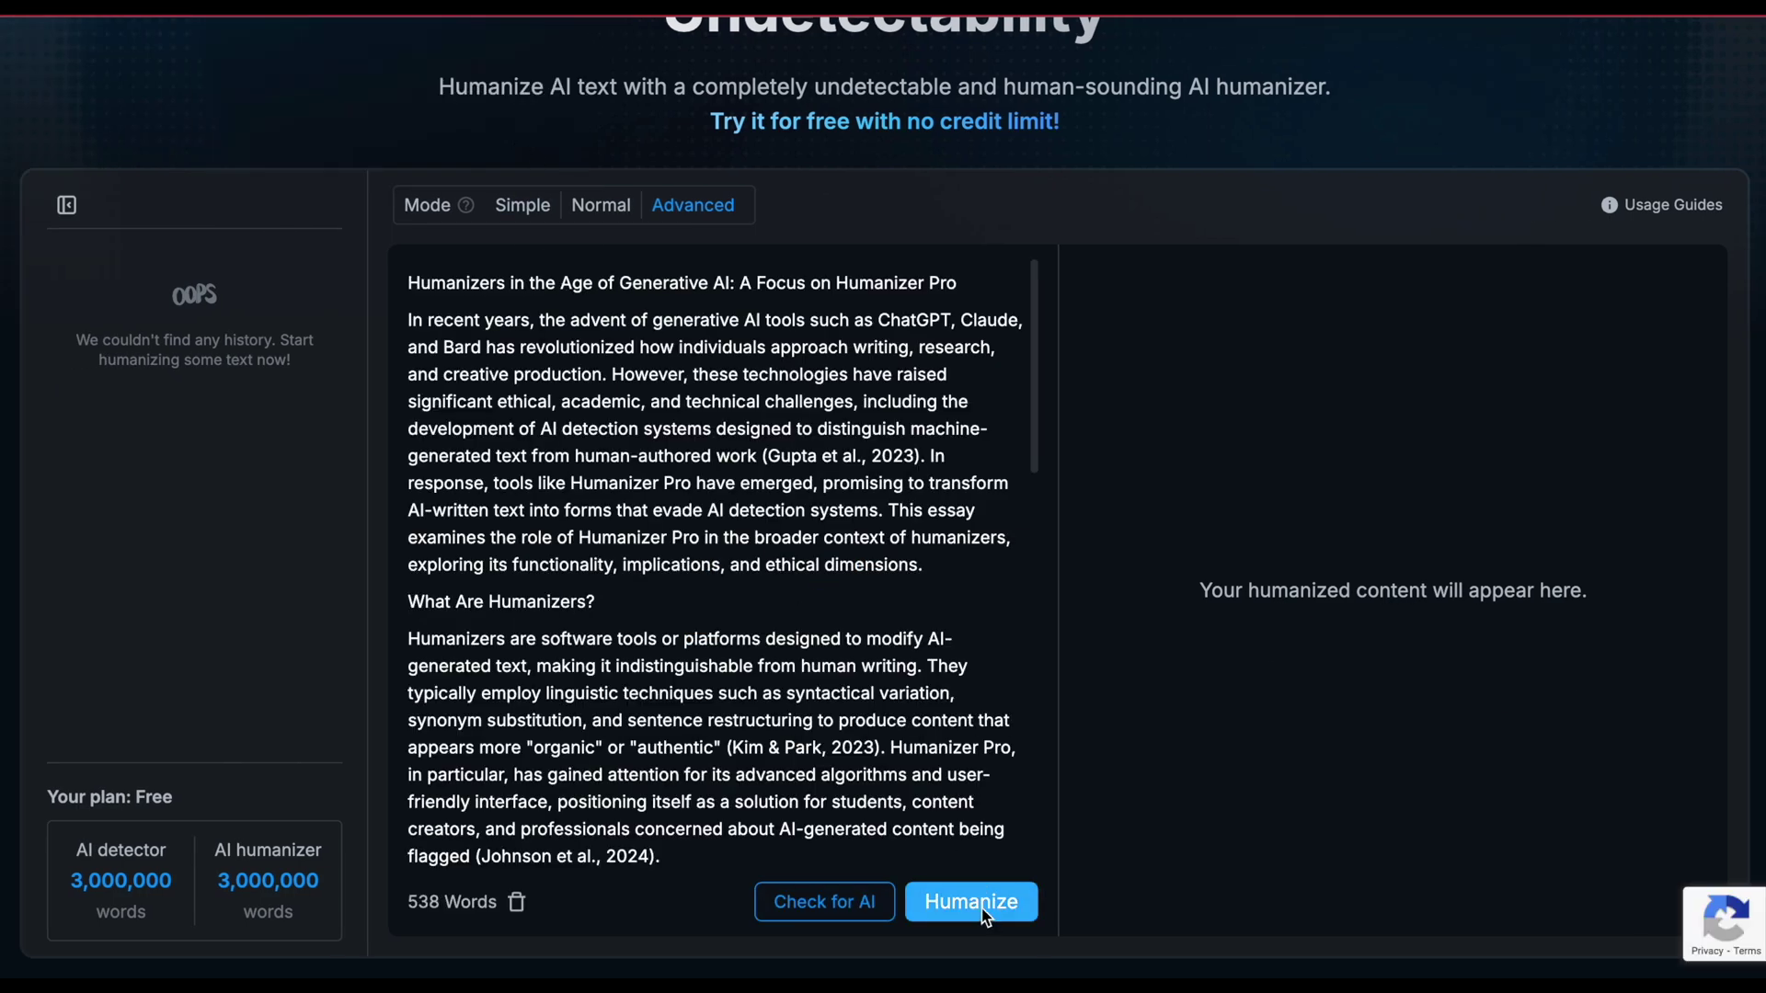
left_click(983, 906)
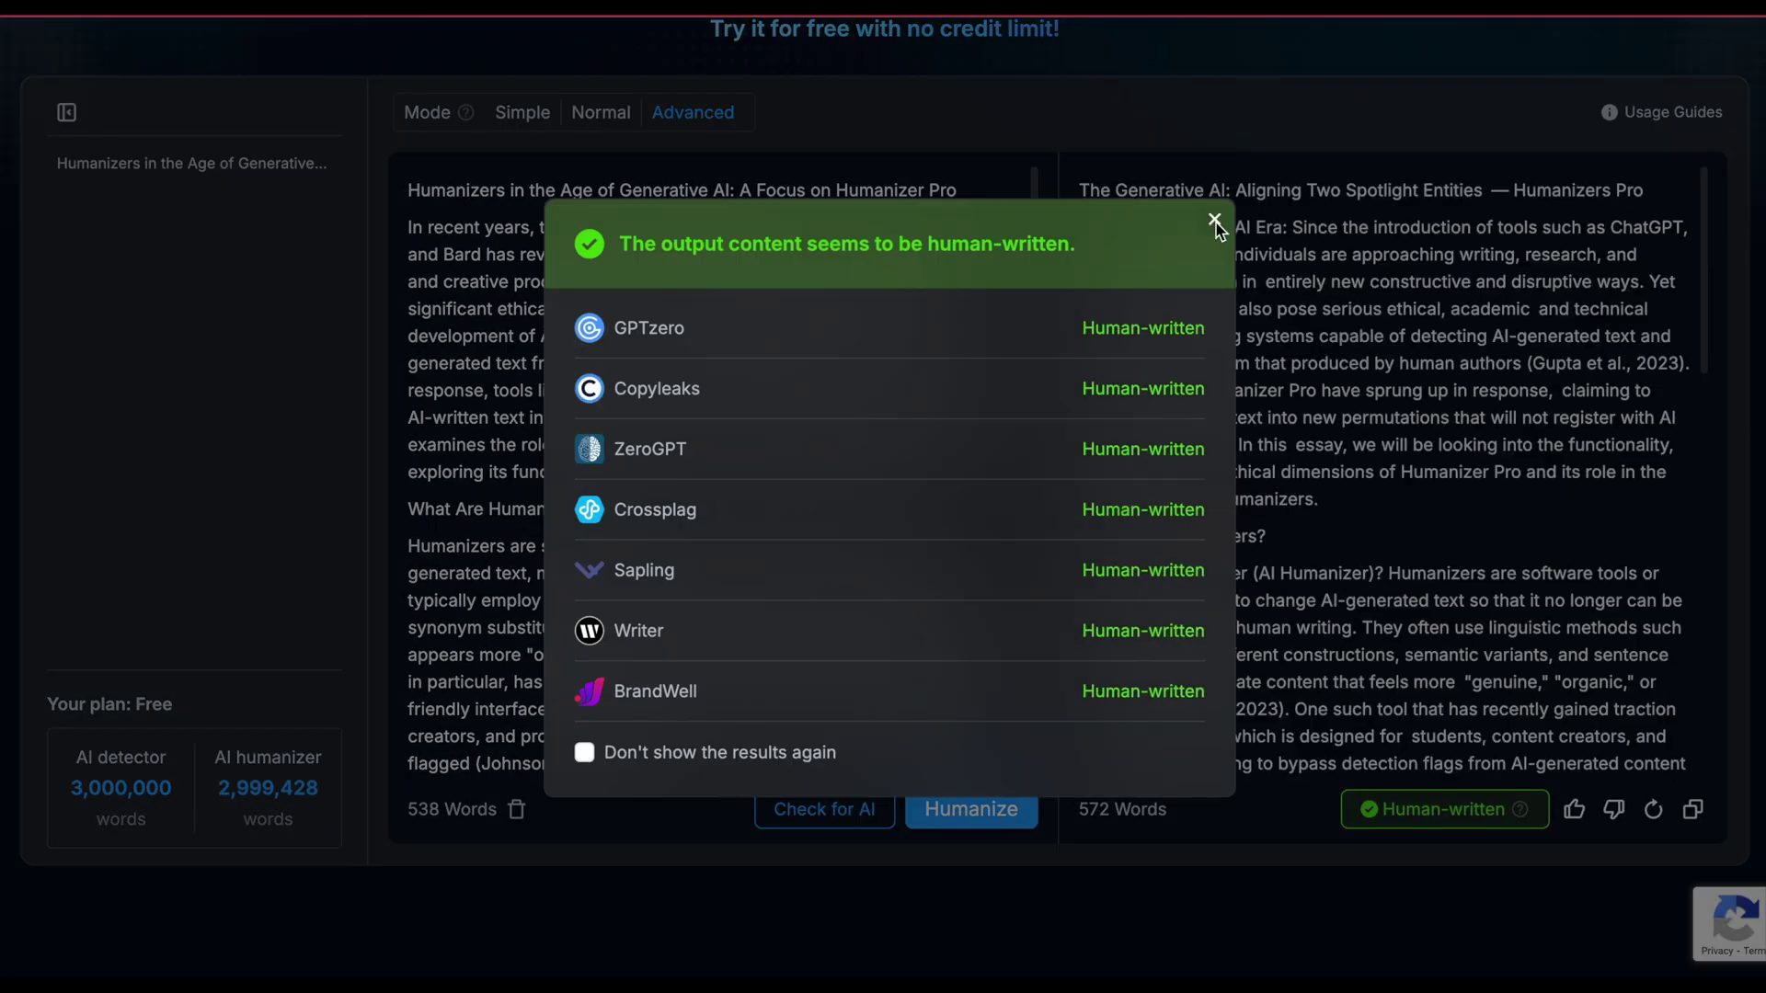
left_click(1214, 221)
left_click(1693, 809)
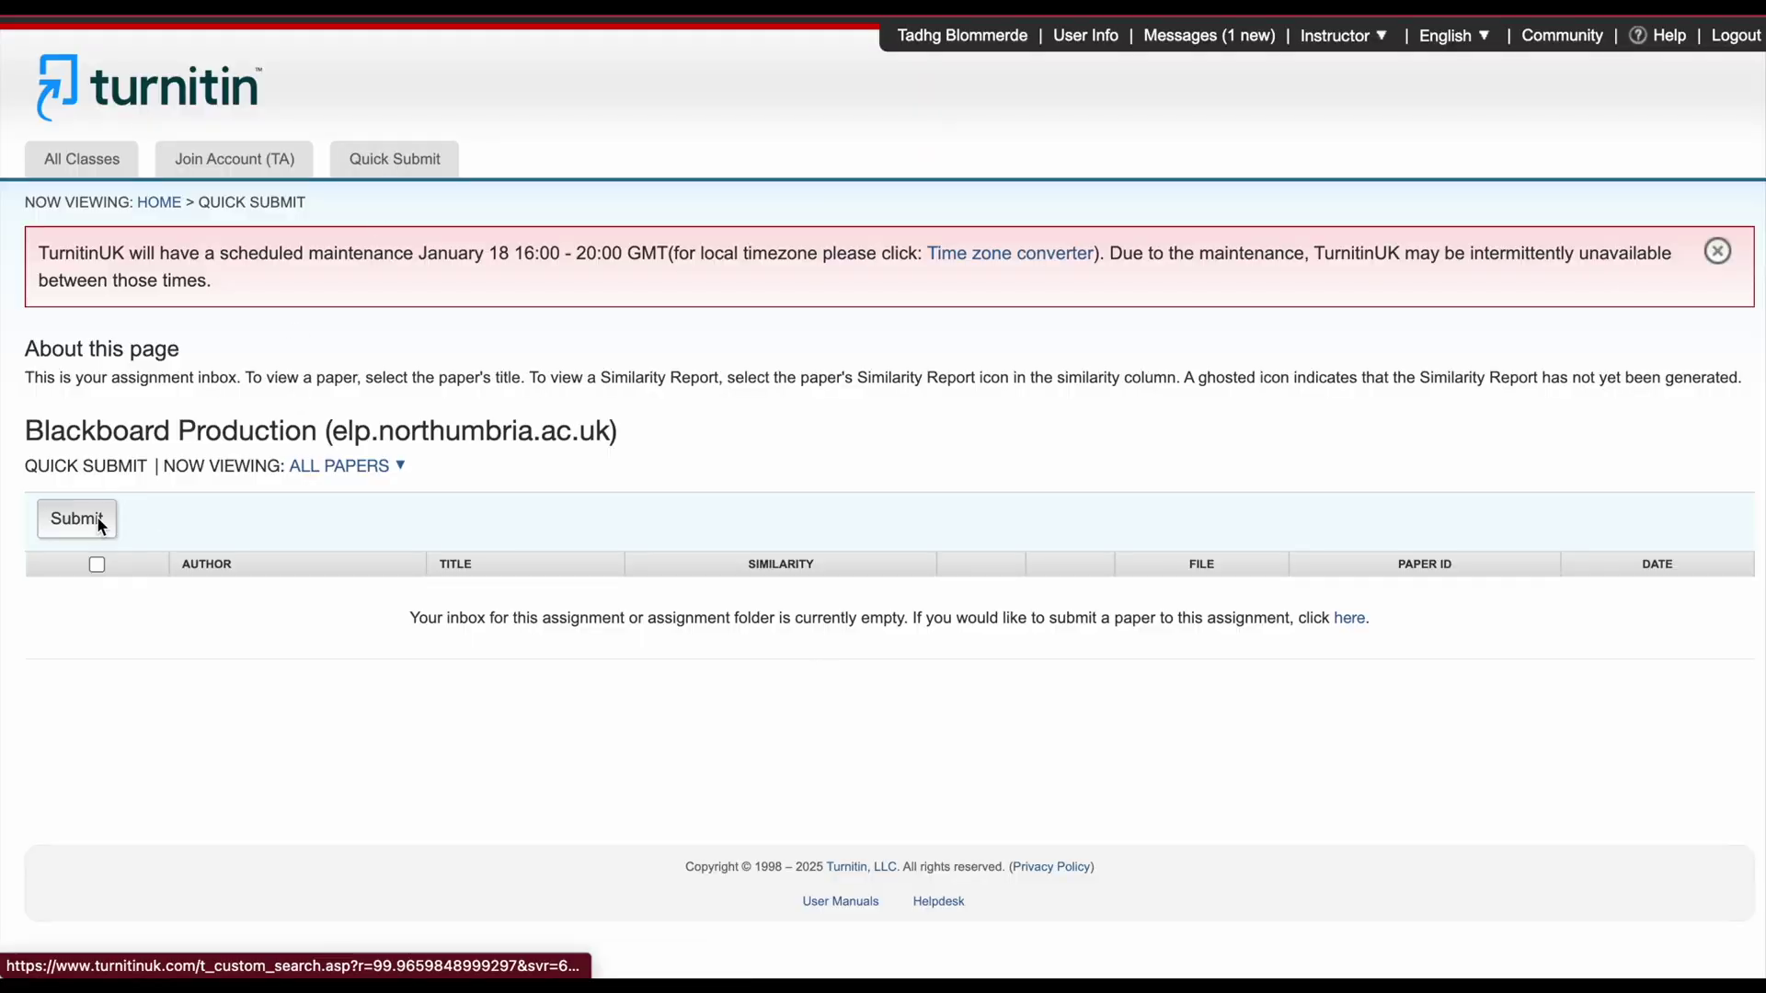
- Submit the ChatGPT Version .docx file through Quick Submit
left_click(99, 523)
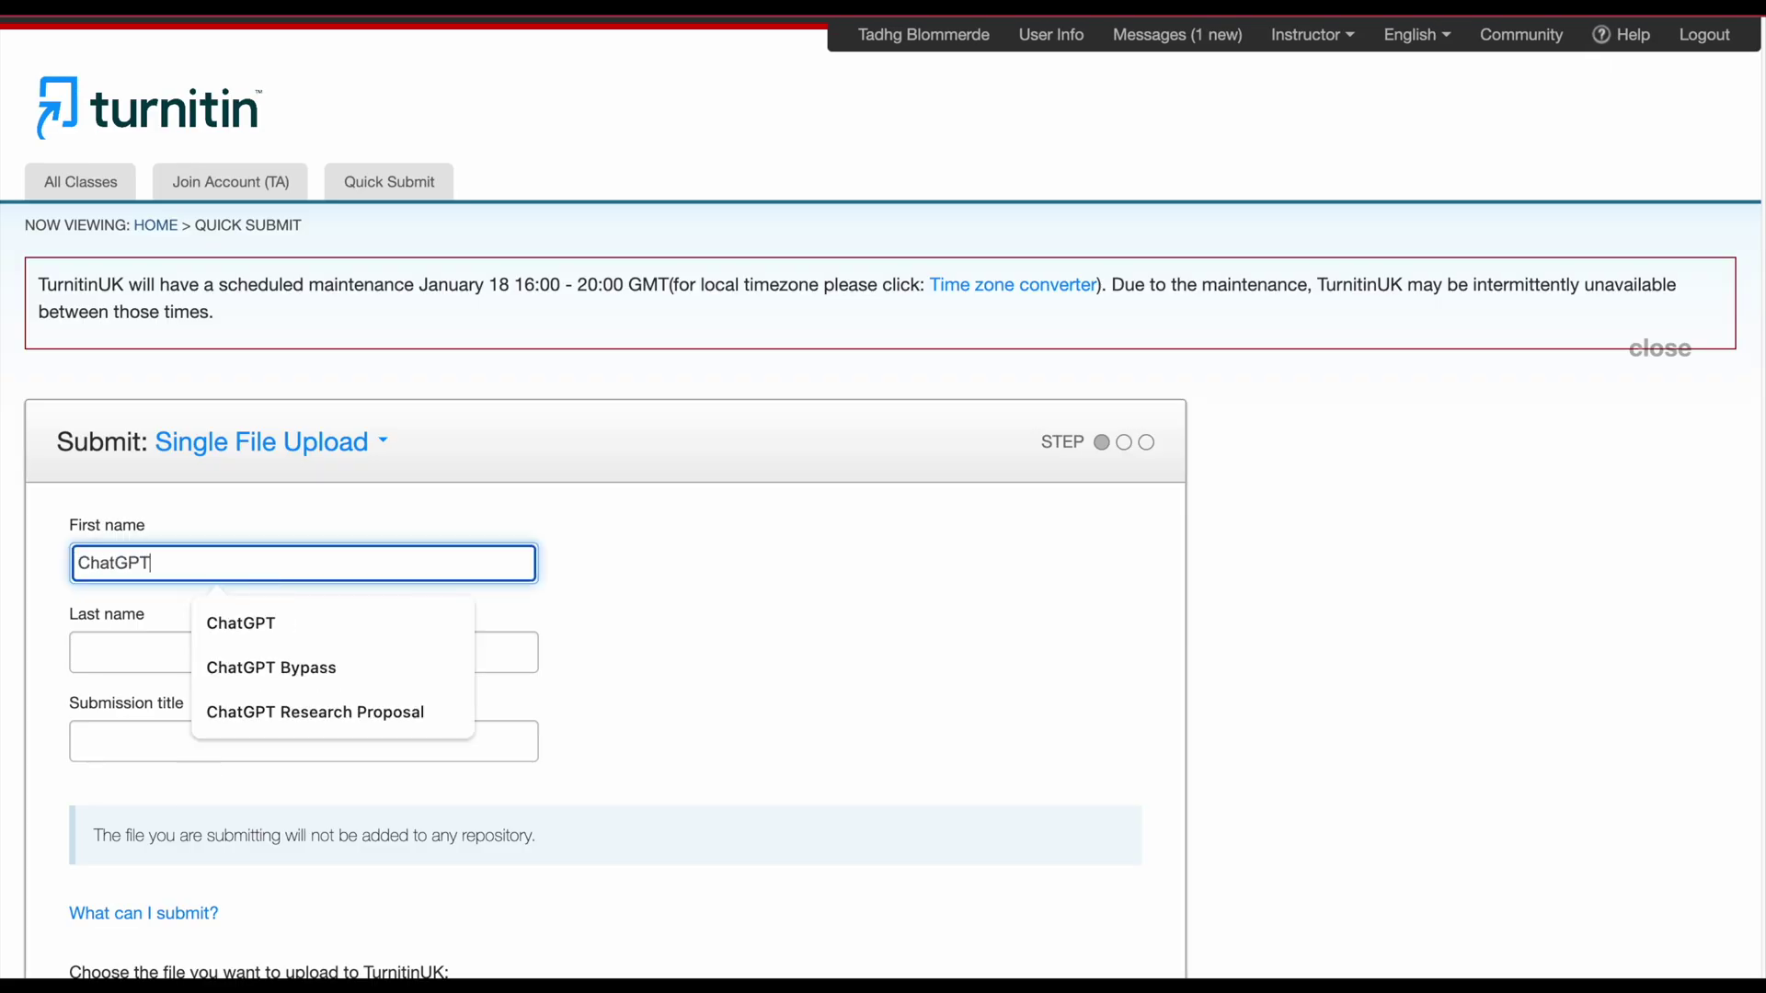
key("Tab")
key("ctrl+v")
key("Tab")
key("ctrl+v")
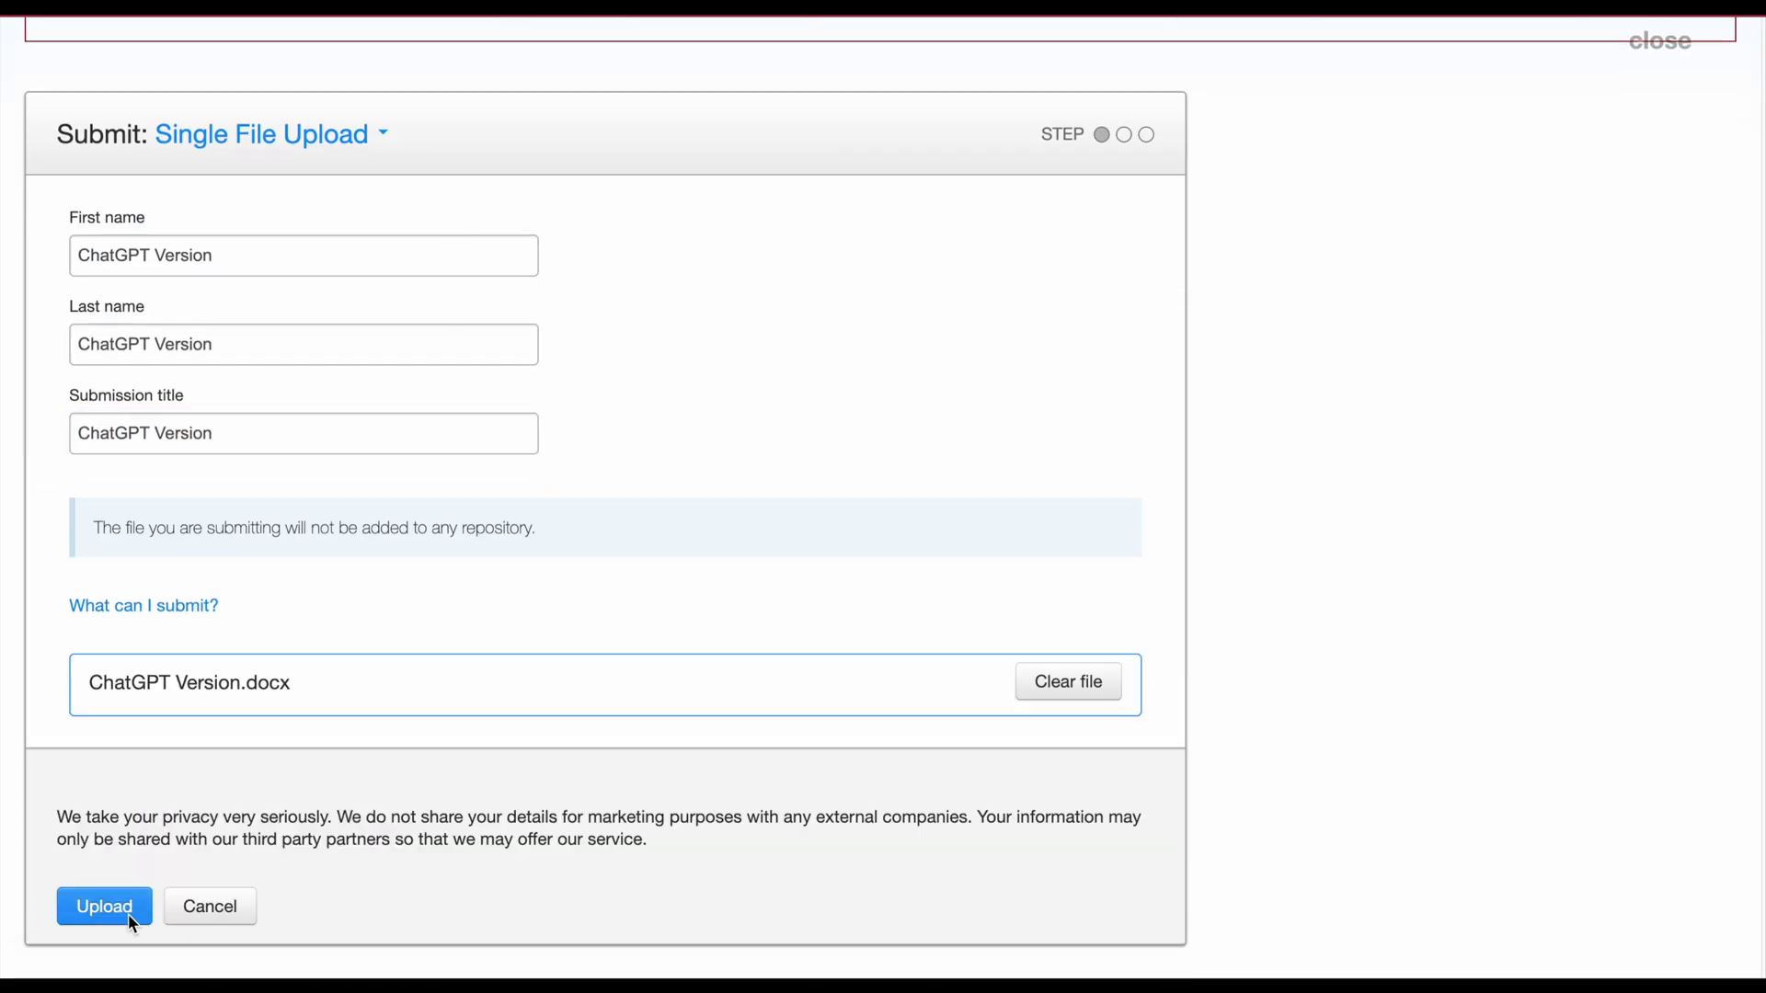
left_click(128, 914)
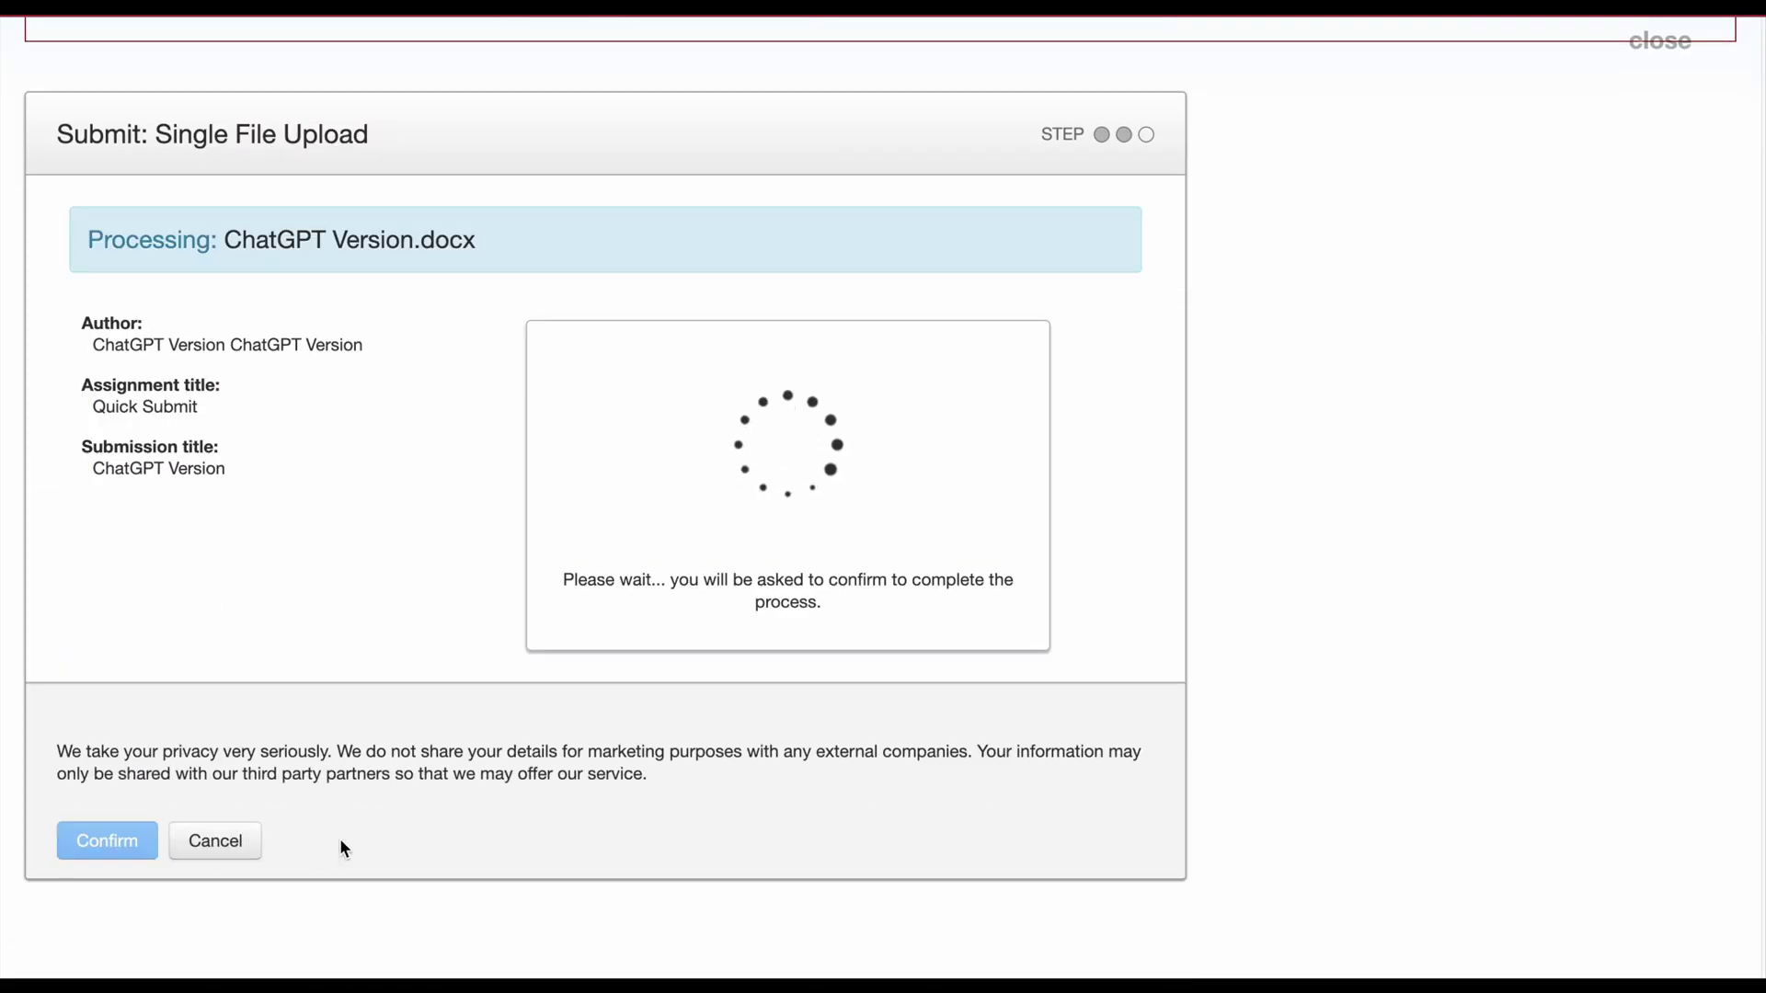
left_click(124, 732)
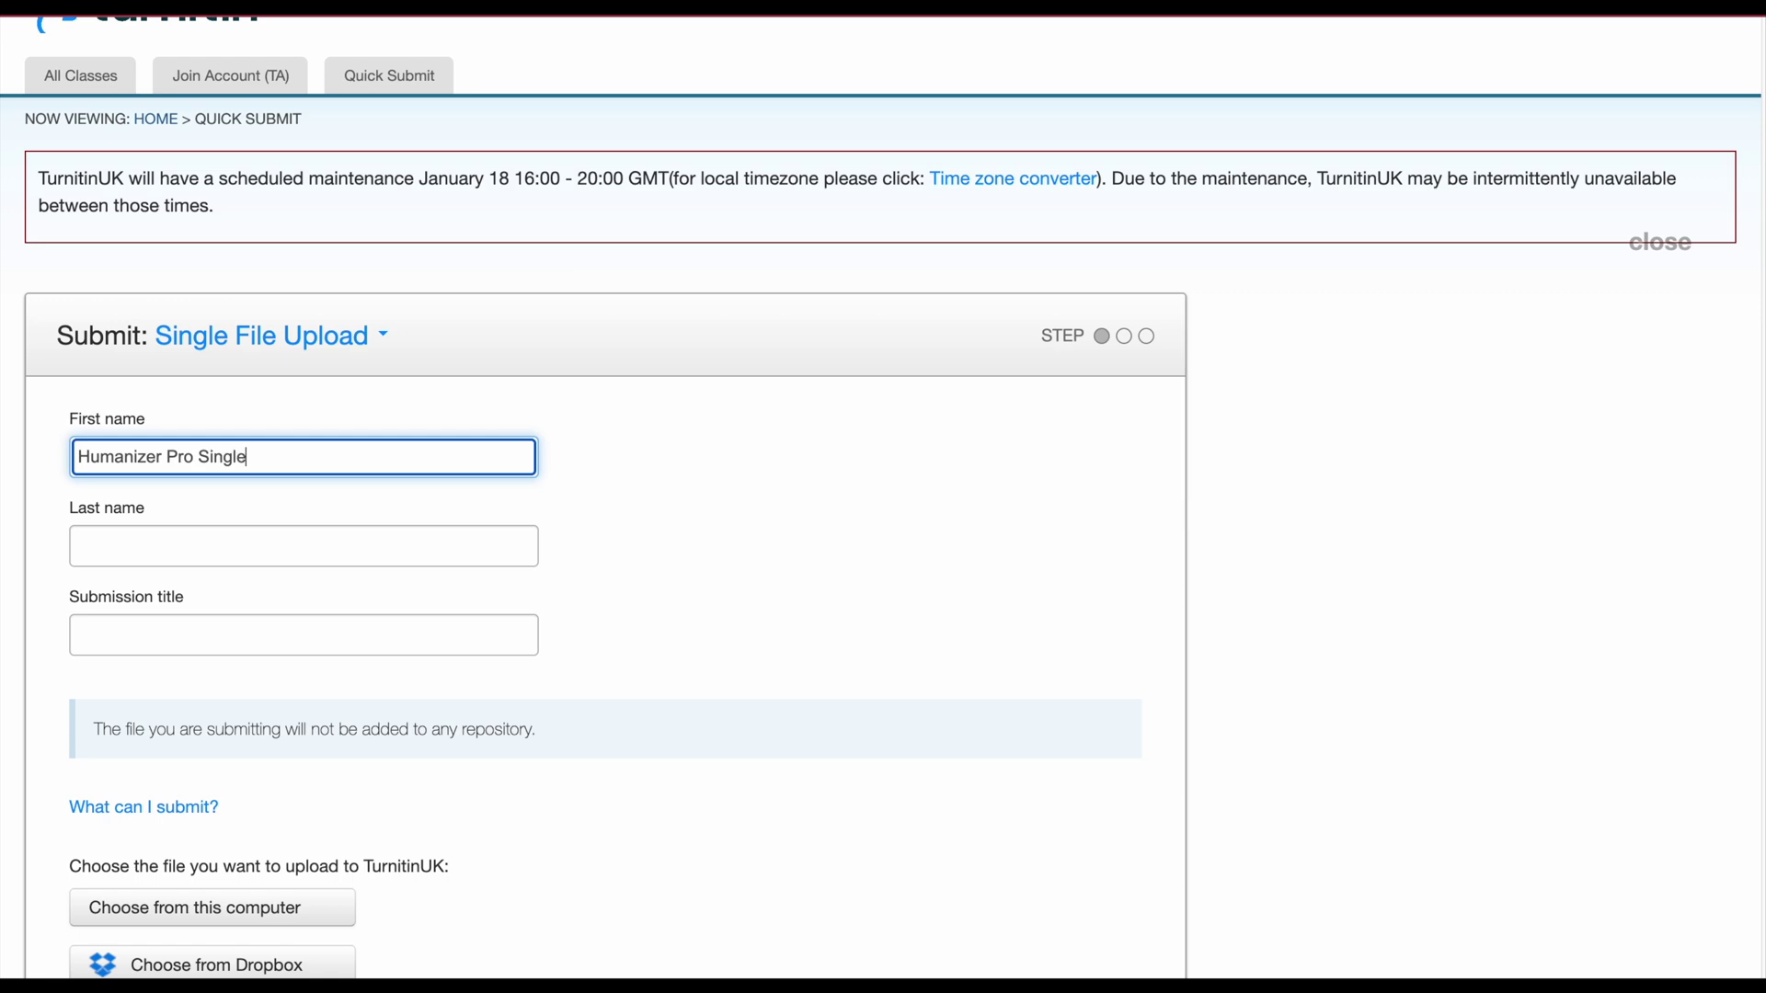
- Submit the Humanizer Pro Single Input file titled 'Humanizer Pro Single'
key("Tab")
key("ctrl+v")
left_click(211, 635)
key("ctrl+v")
left_click(120, 809)
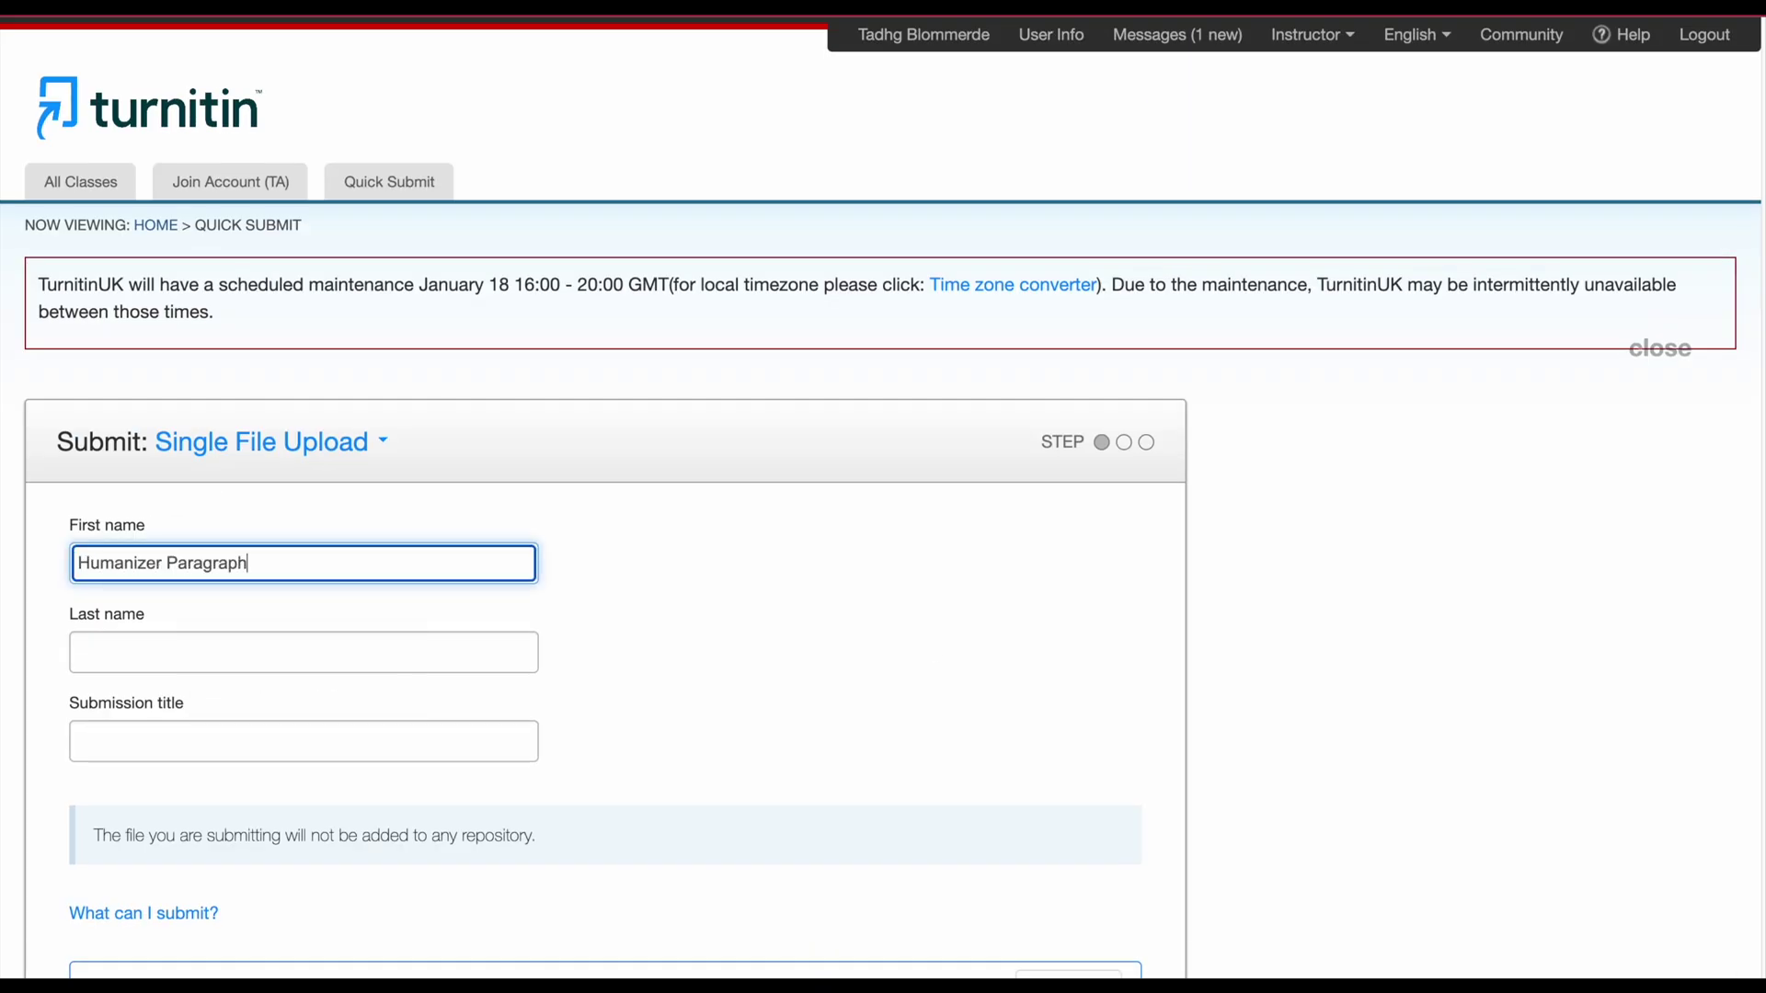
- Submit the paragraph-by-paragraph file titled 'Humanizer Paragraph'
key("Tab")
type("Humanizer Paragraph")
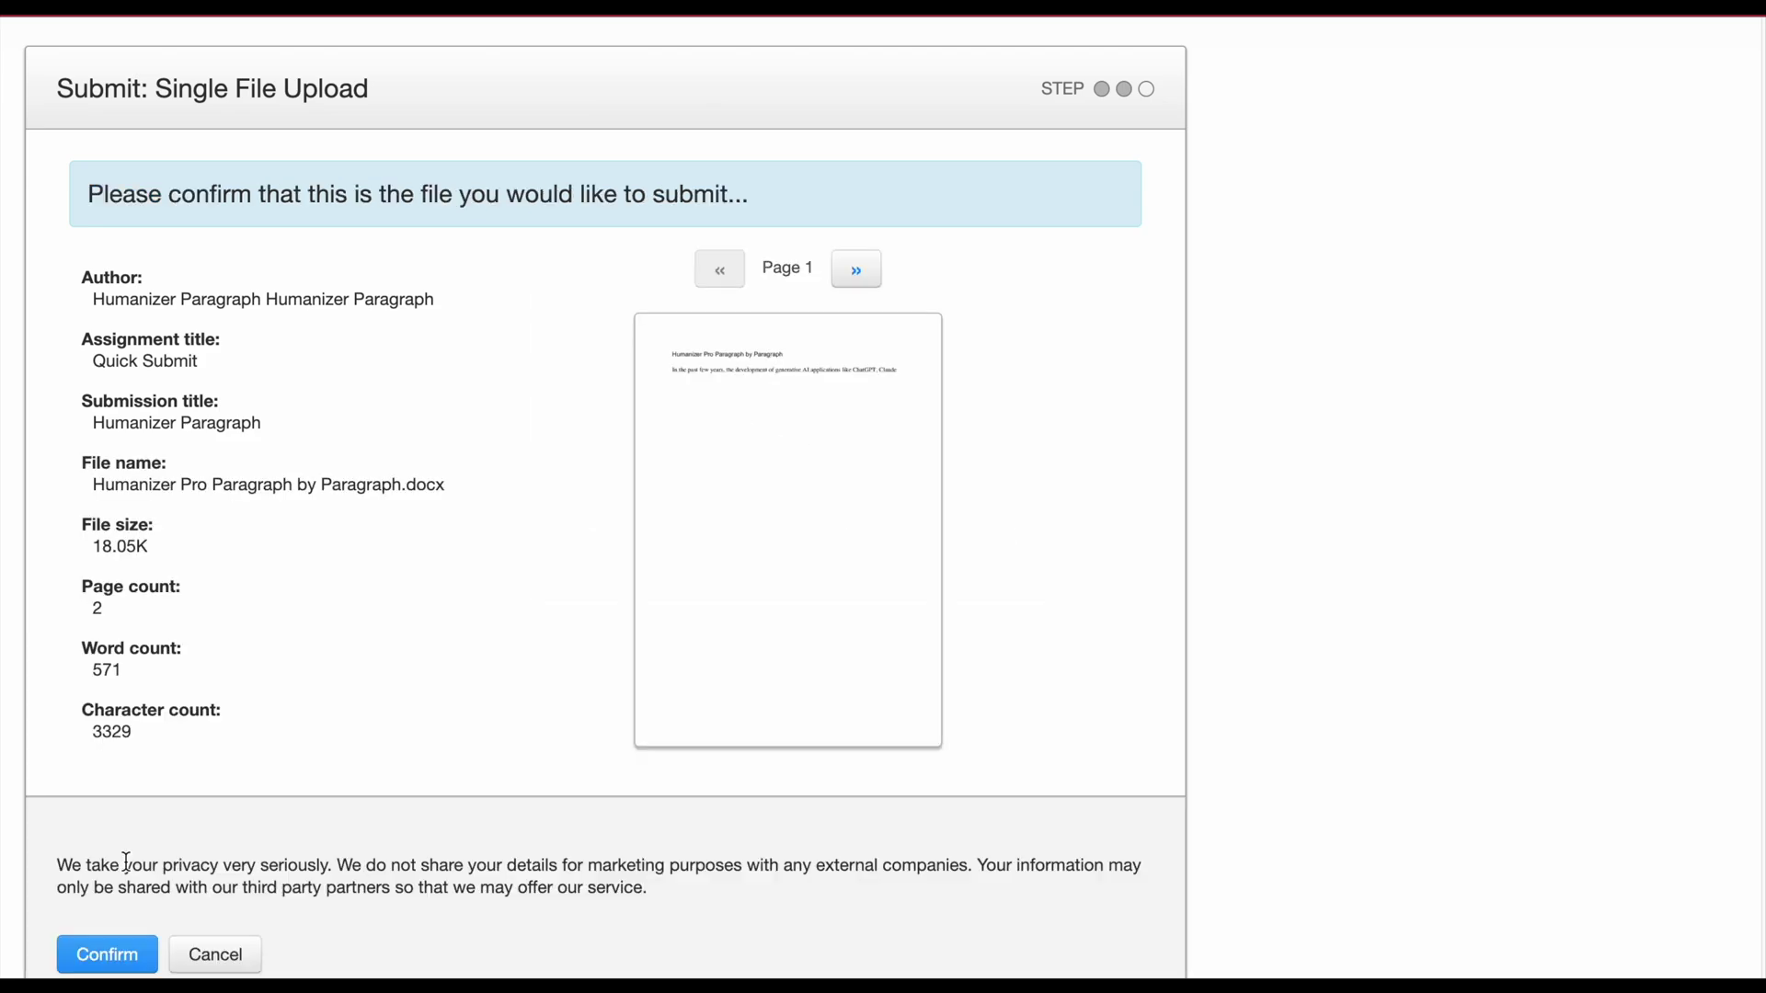
left_click(106, 953)
- Return to the inbox and open the ChatGPT Version paper in Feedback Studio
scroll(250, 720, "down", 5)
left_click(236, 804)
left_click(570, 622)
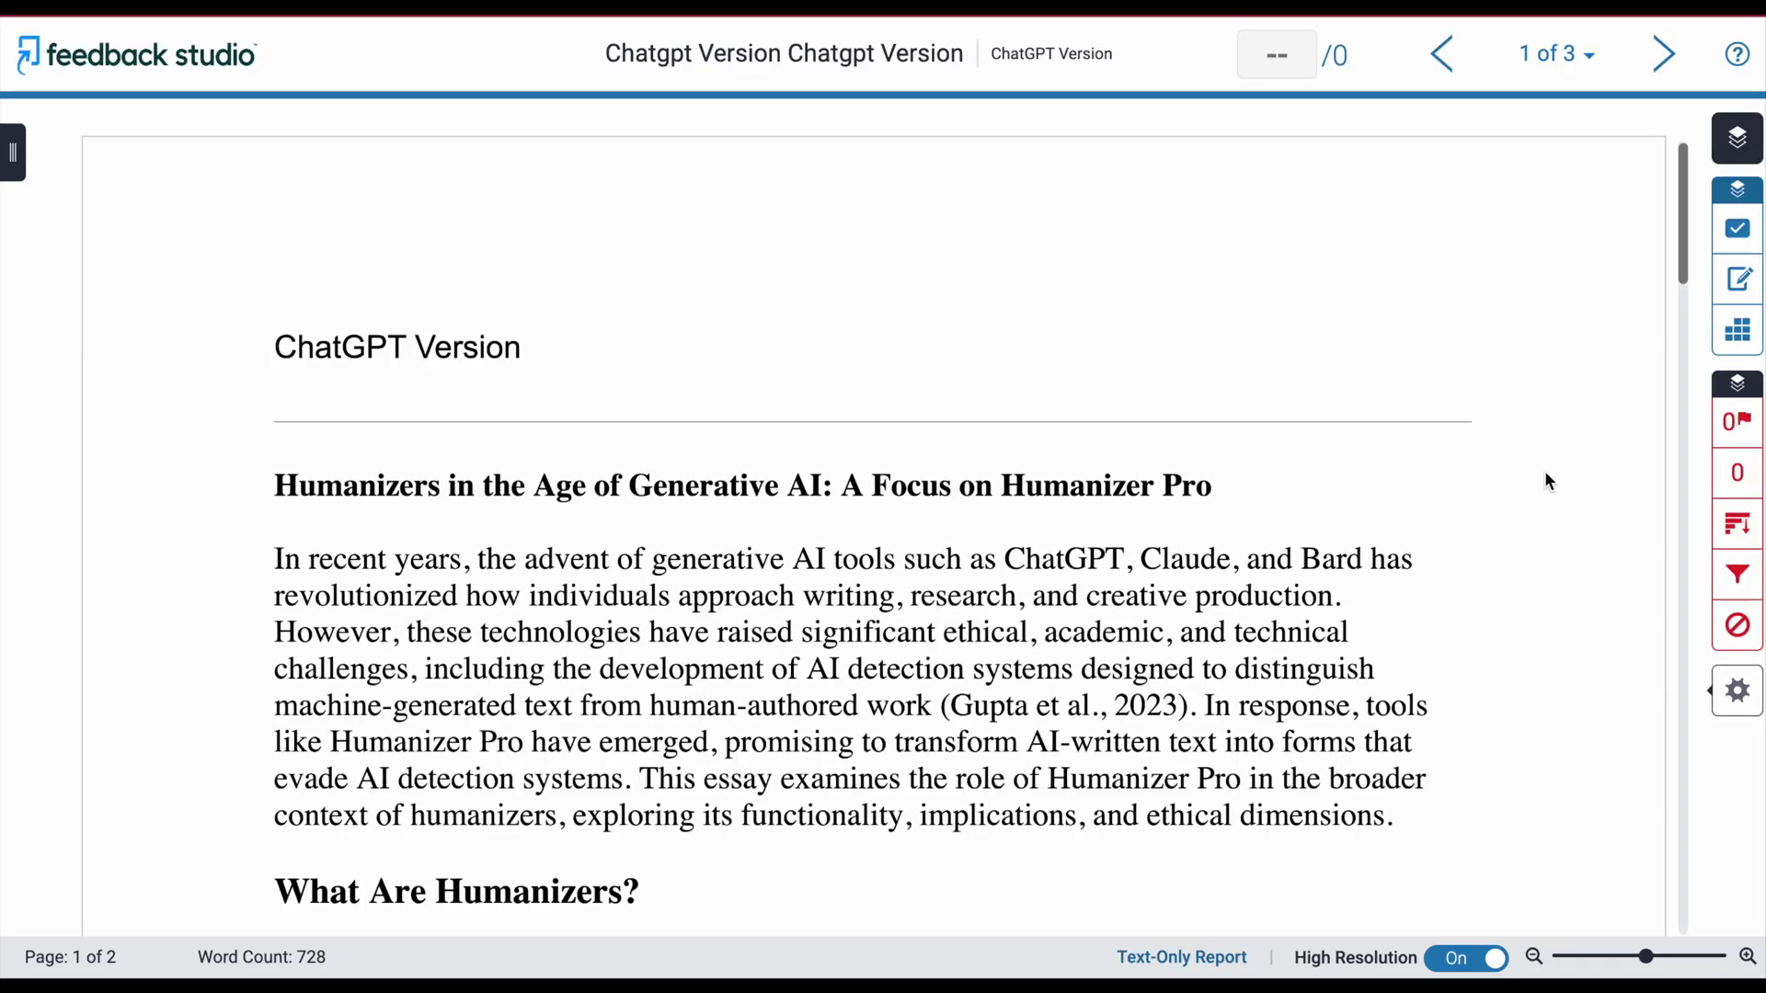
- View the ChatGPT Version's AI writing report, rated 100% AI
left_click(1736, 784)
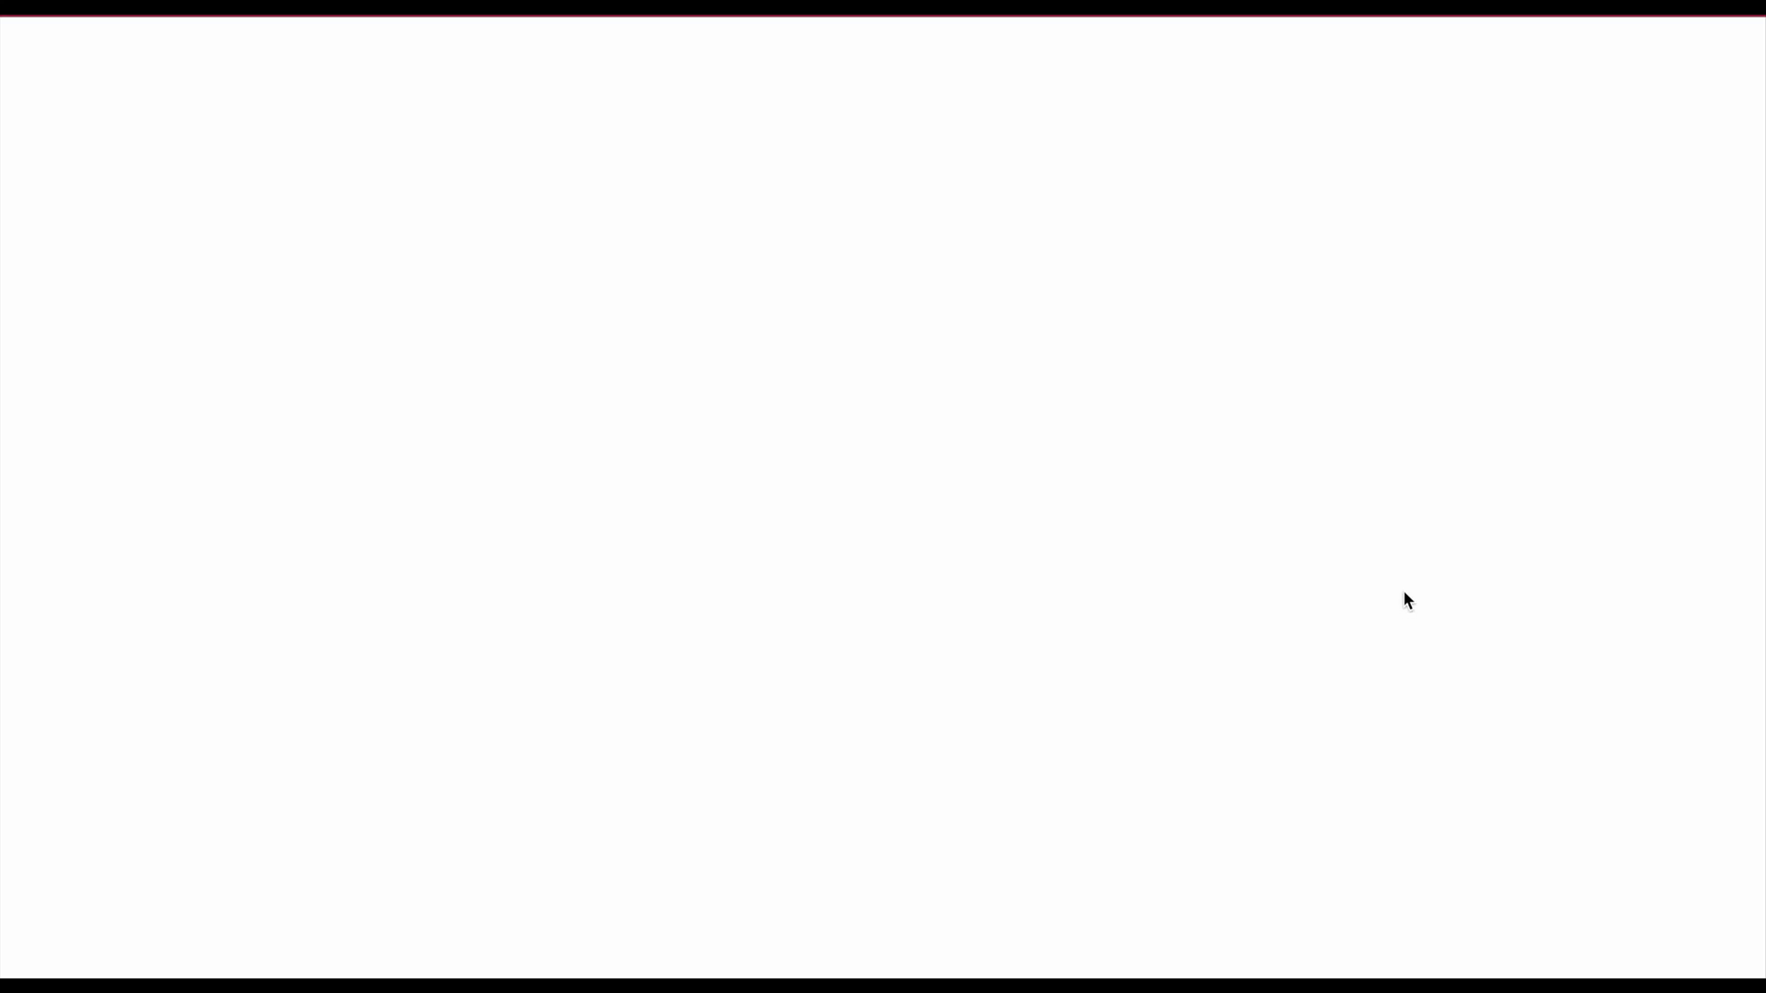
scroll(1064, 357, "down", 5)
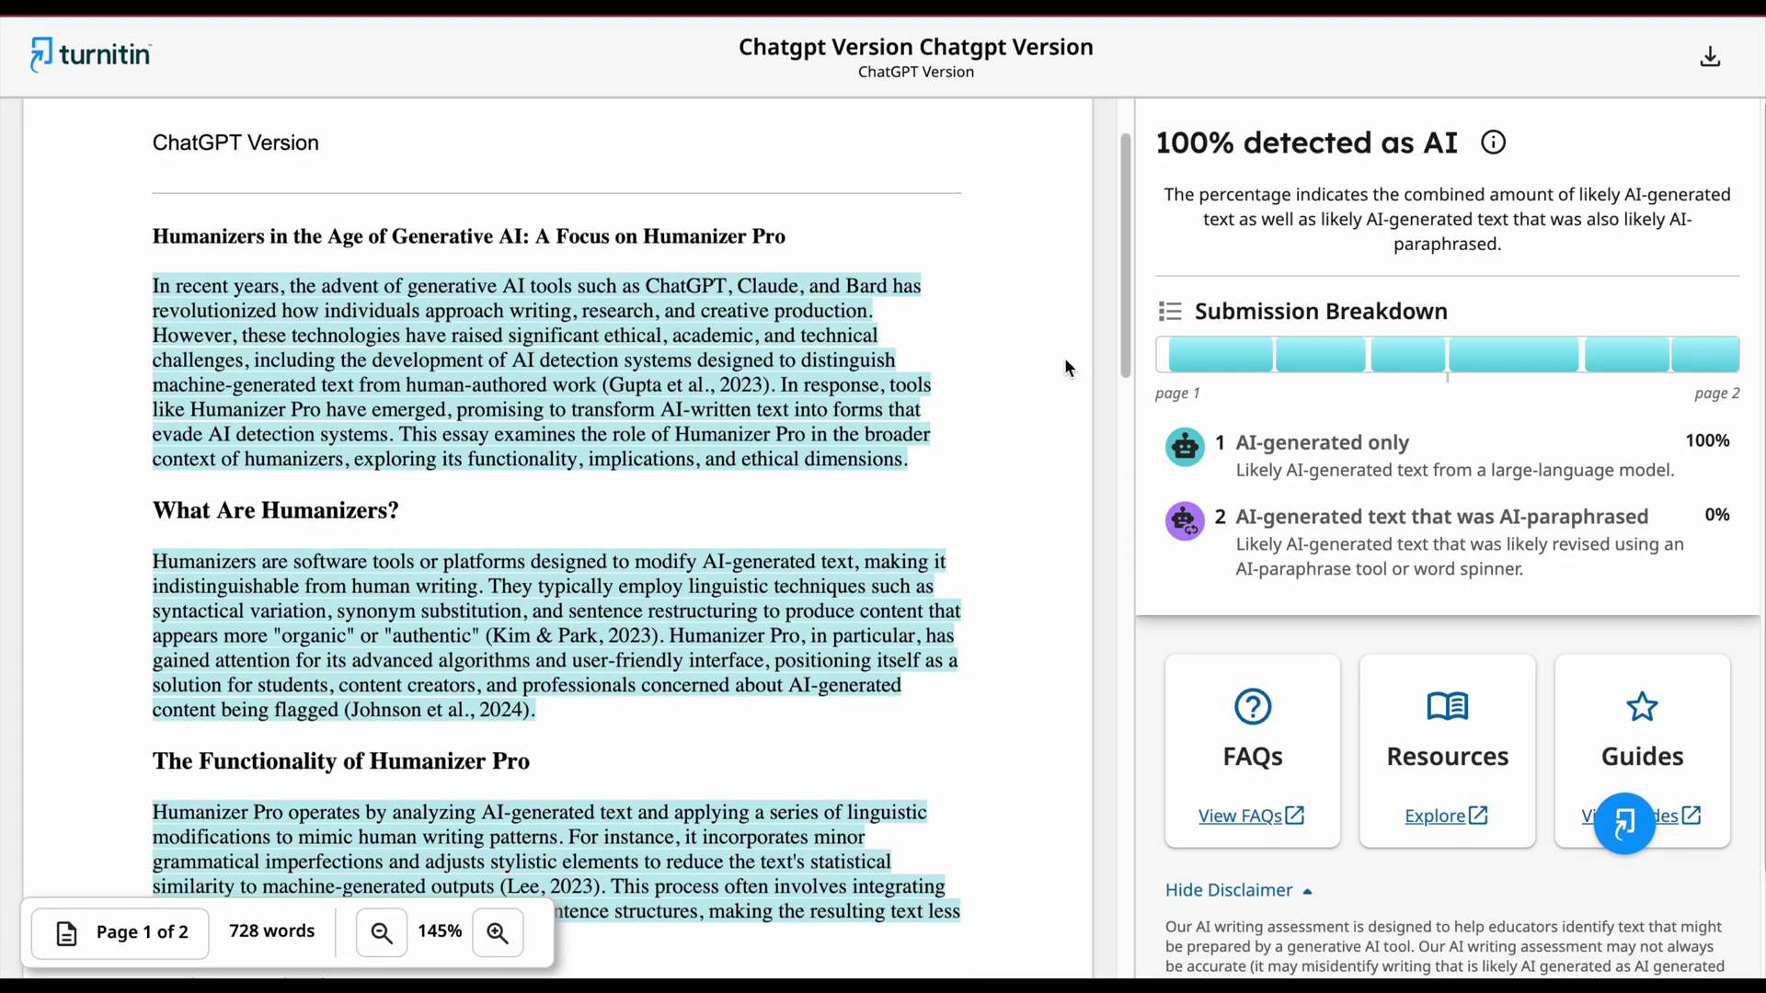
scroll(1063, 366, "down", 15)
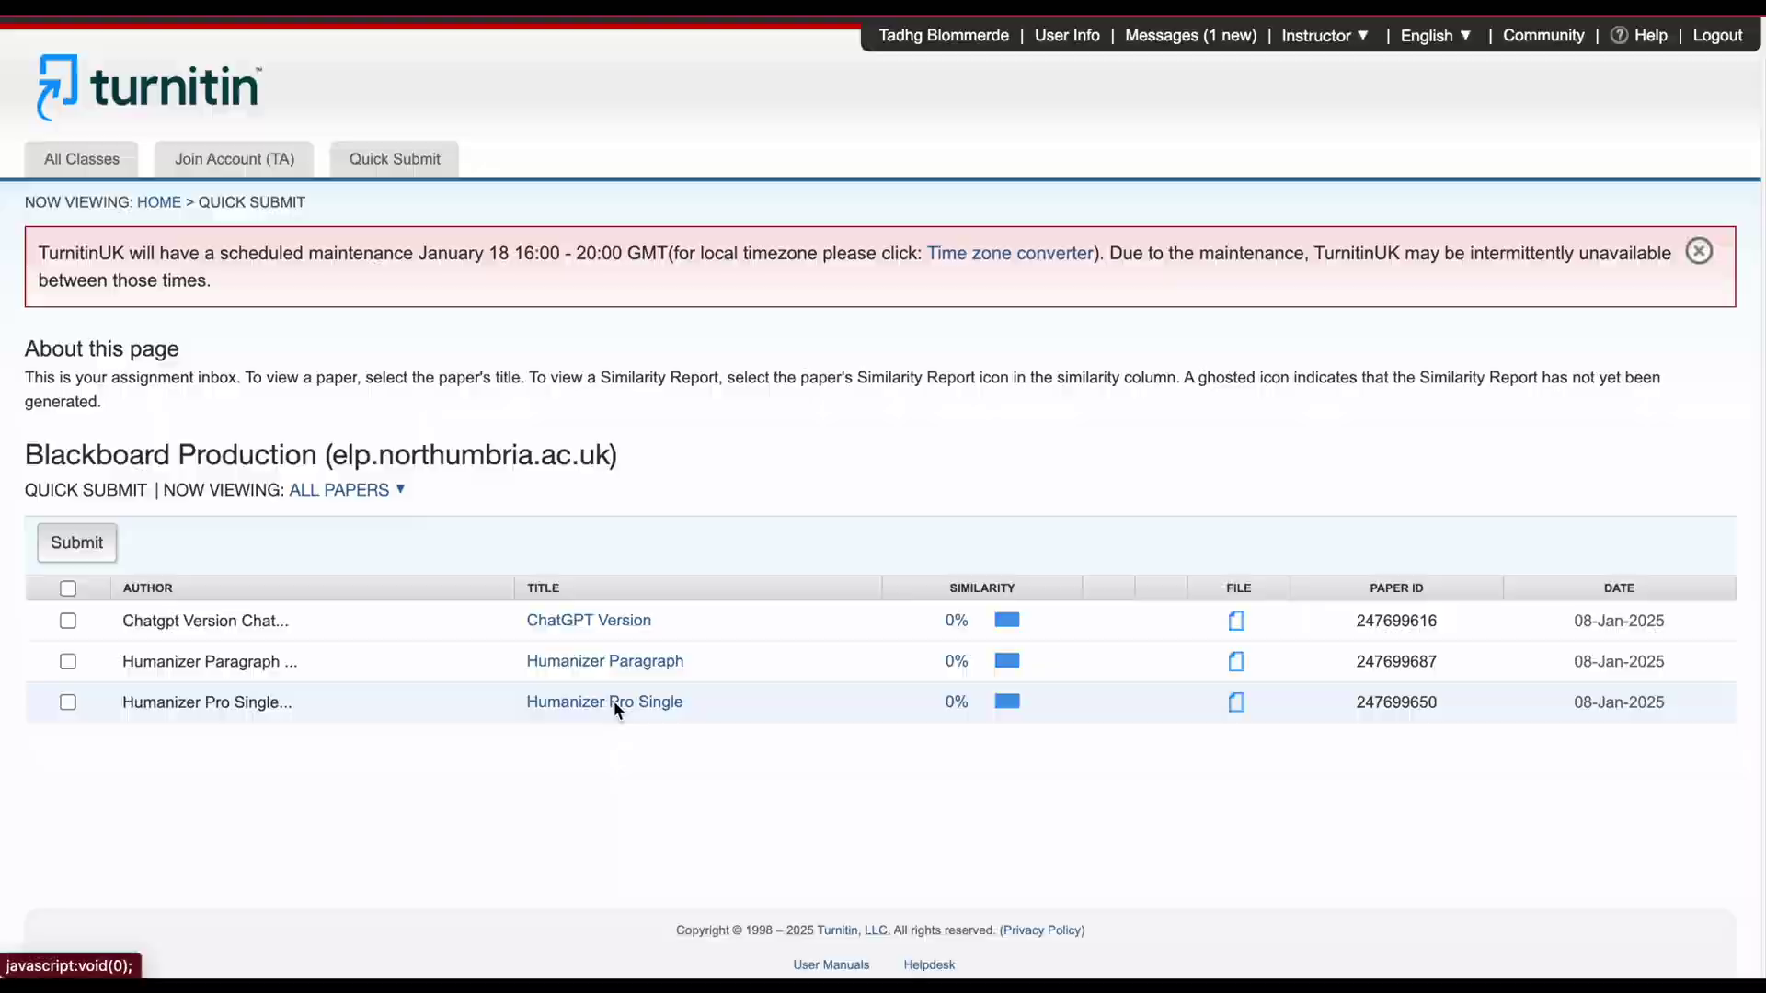
- Open the Humanizer Pro Single paper's AI writing report, rated 32% AI, and review highlights
left_click(615, 701)
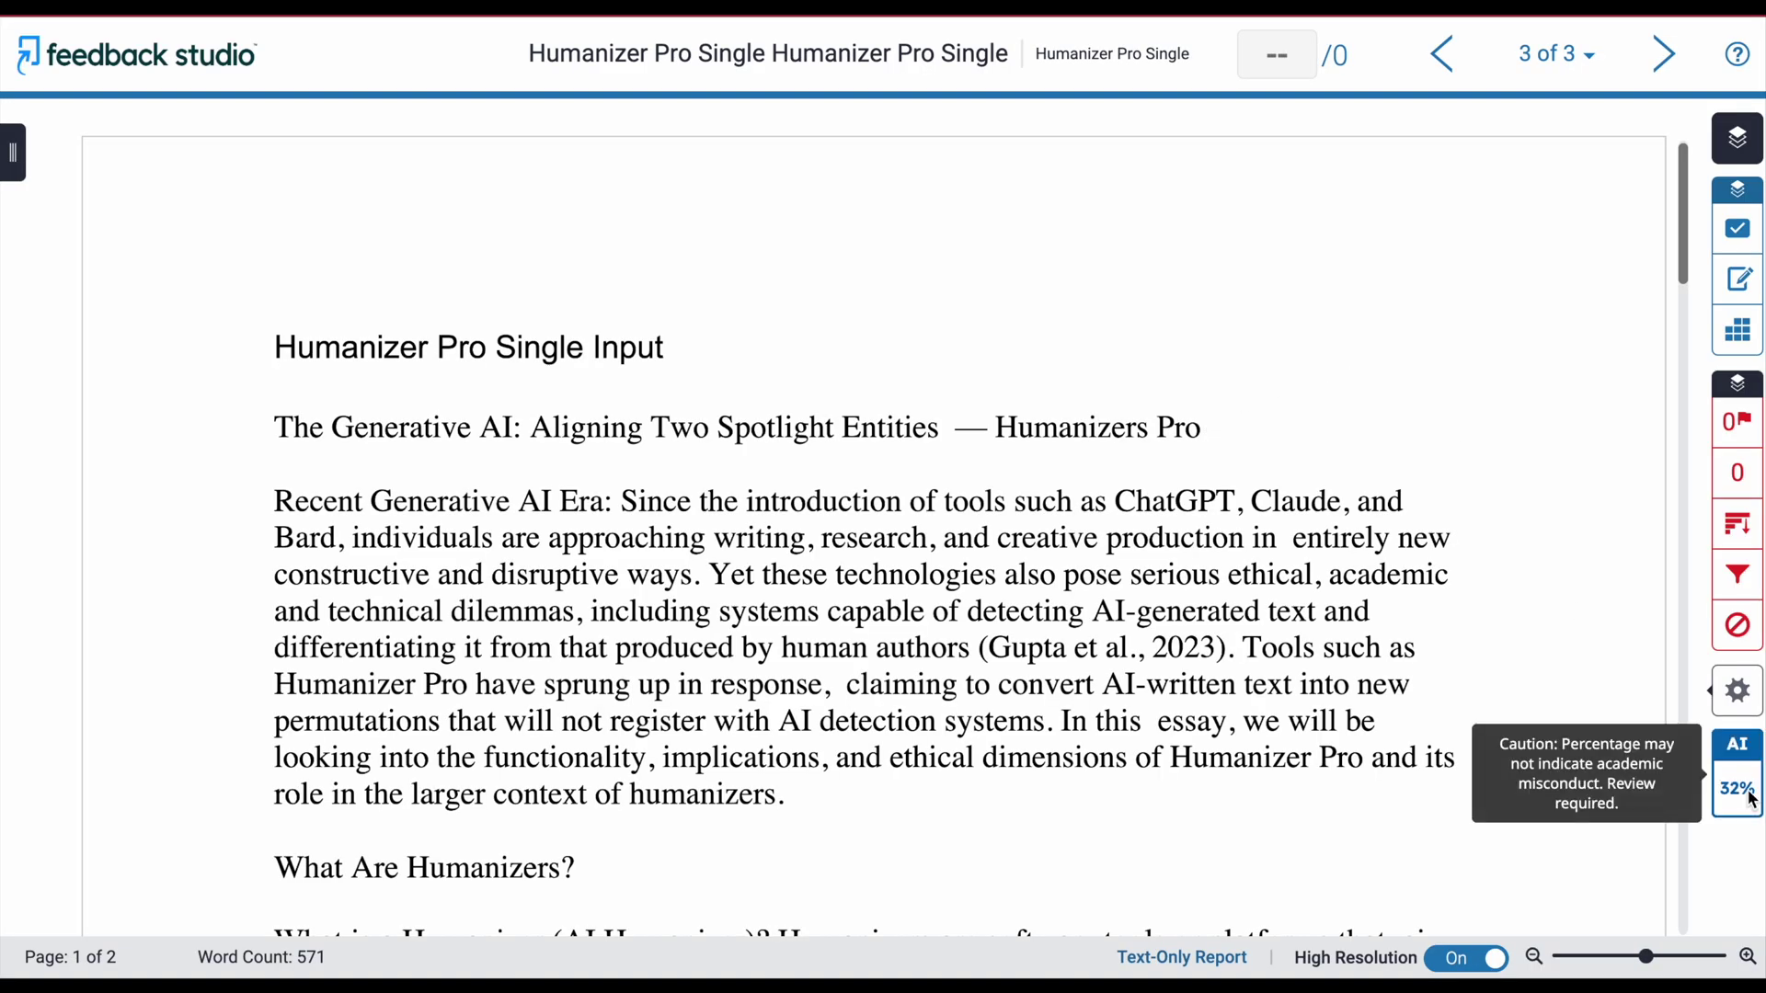
left_click(1739, 788)
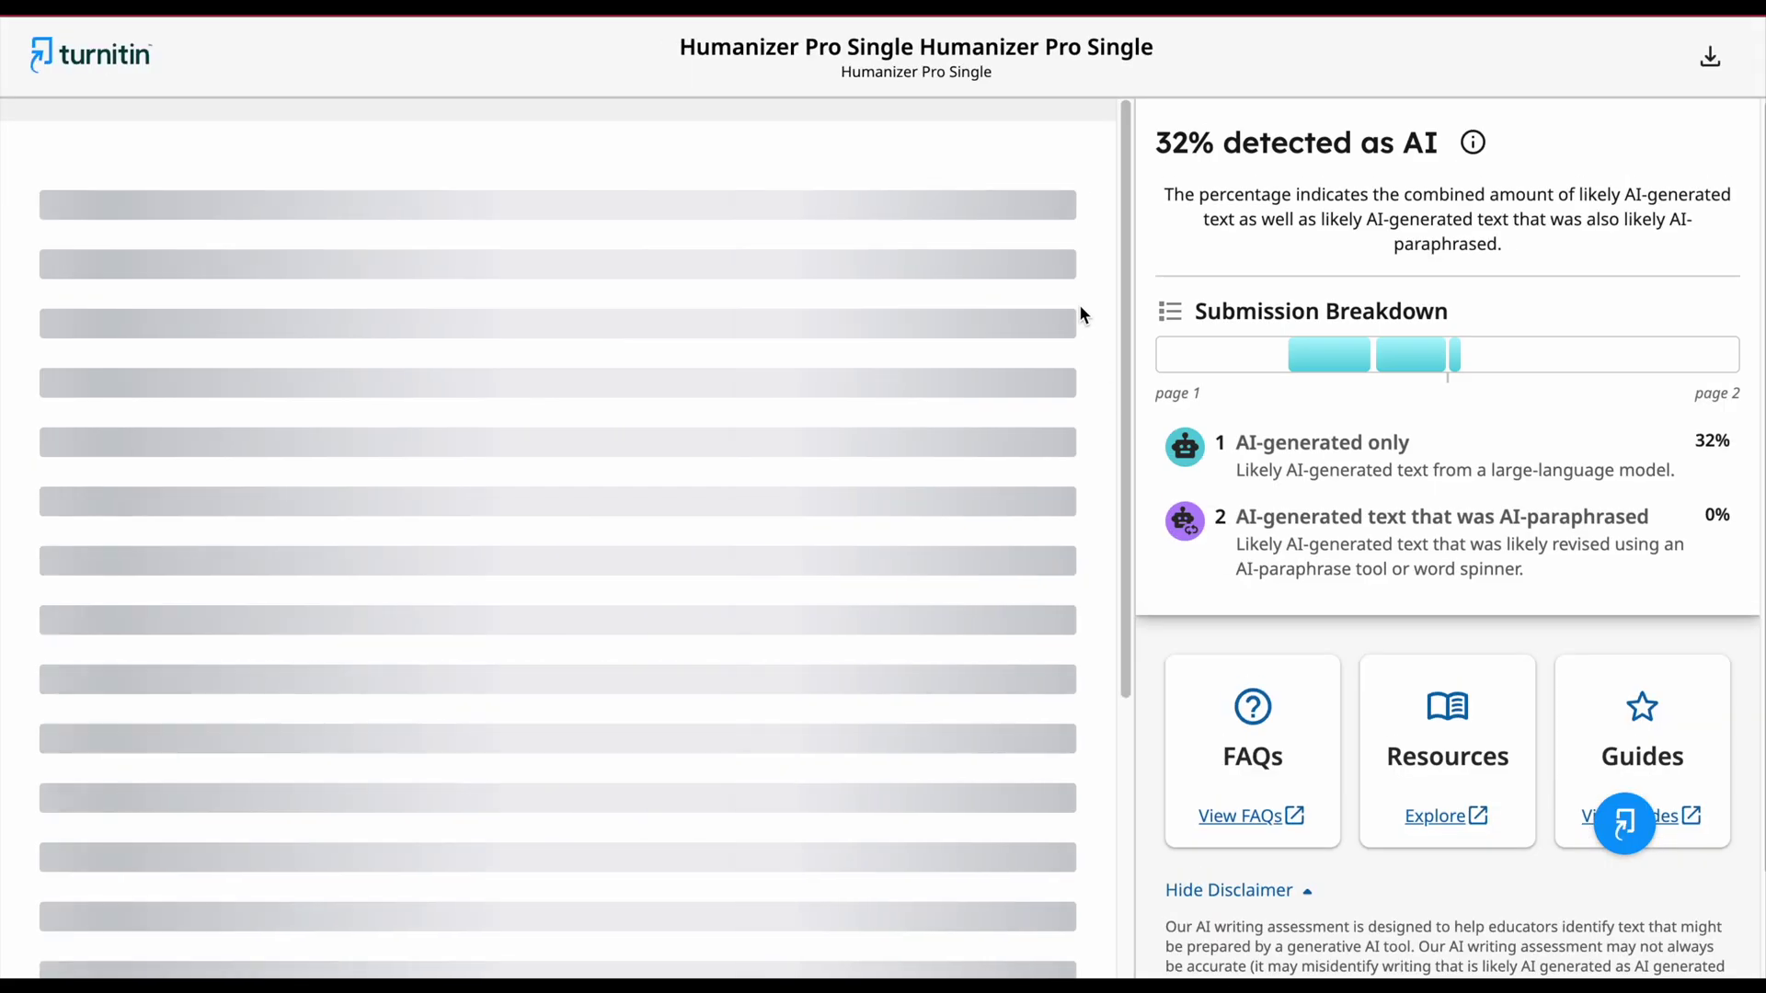
scroll(1089, 281, "down", 3)
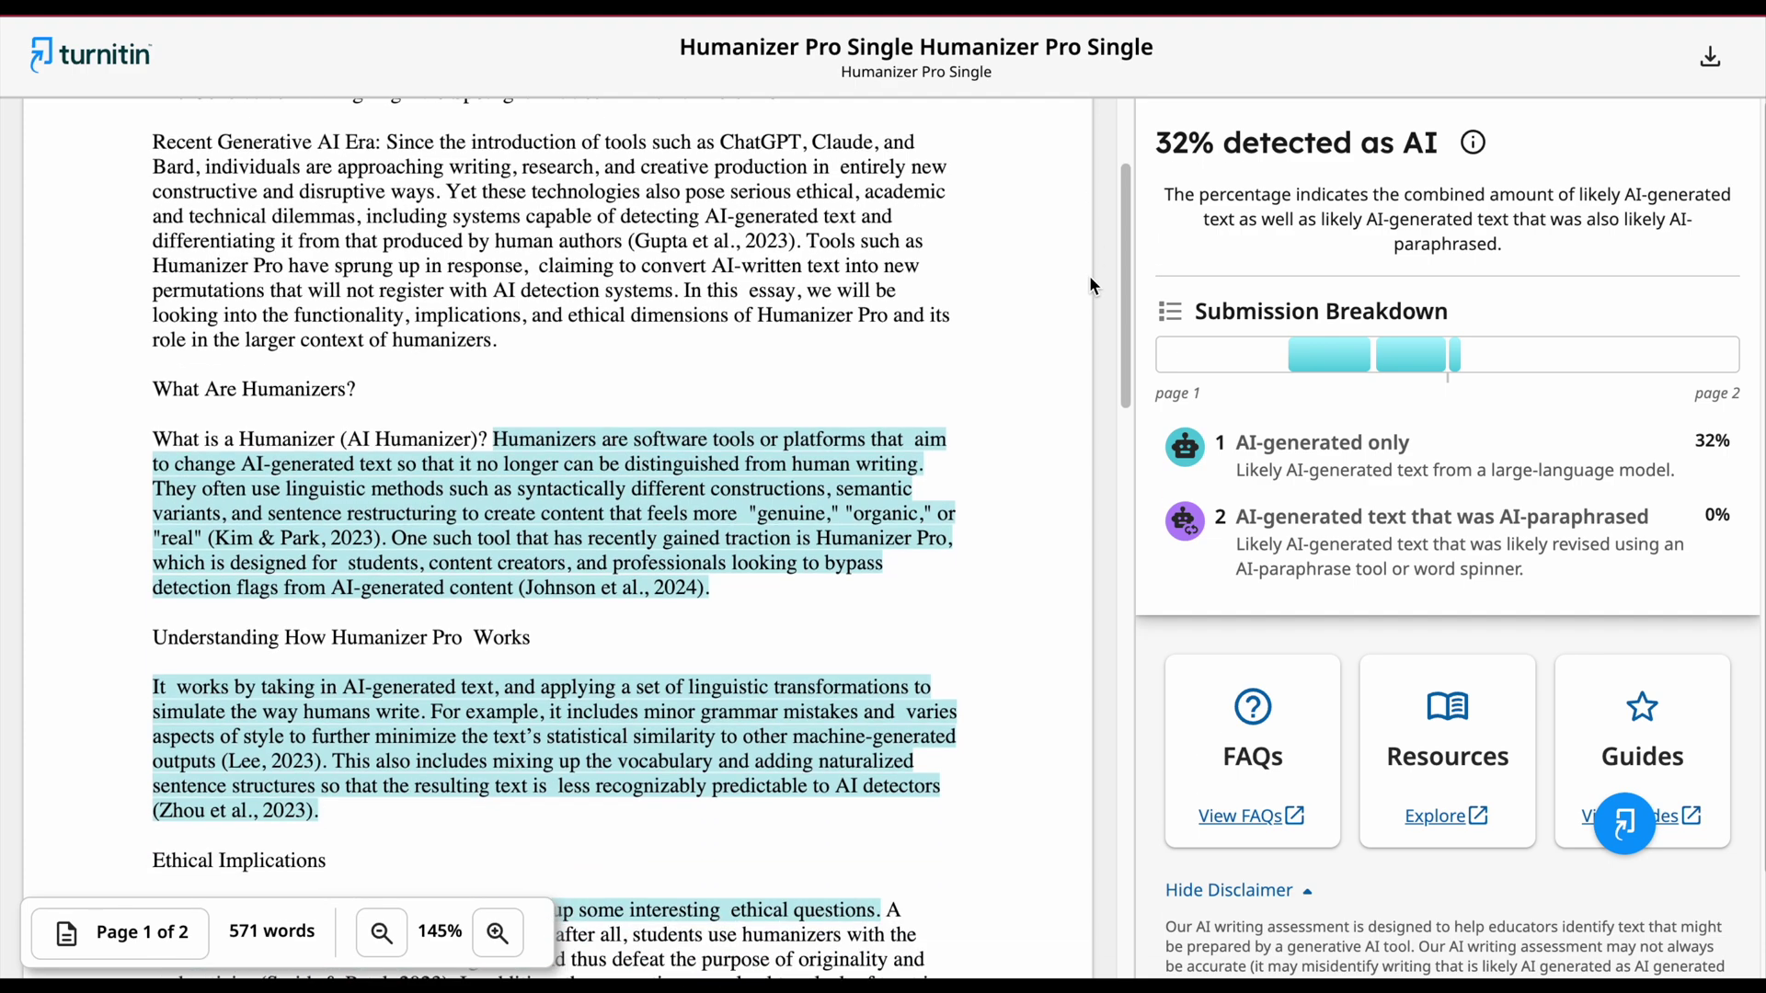
scroll(1090, 279, "down", 6)
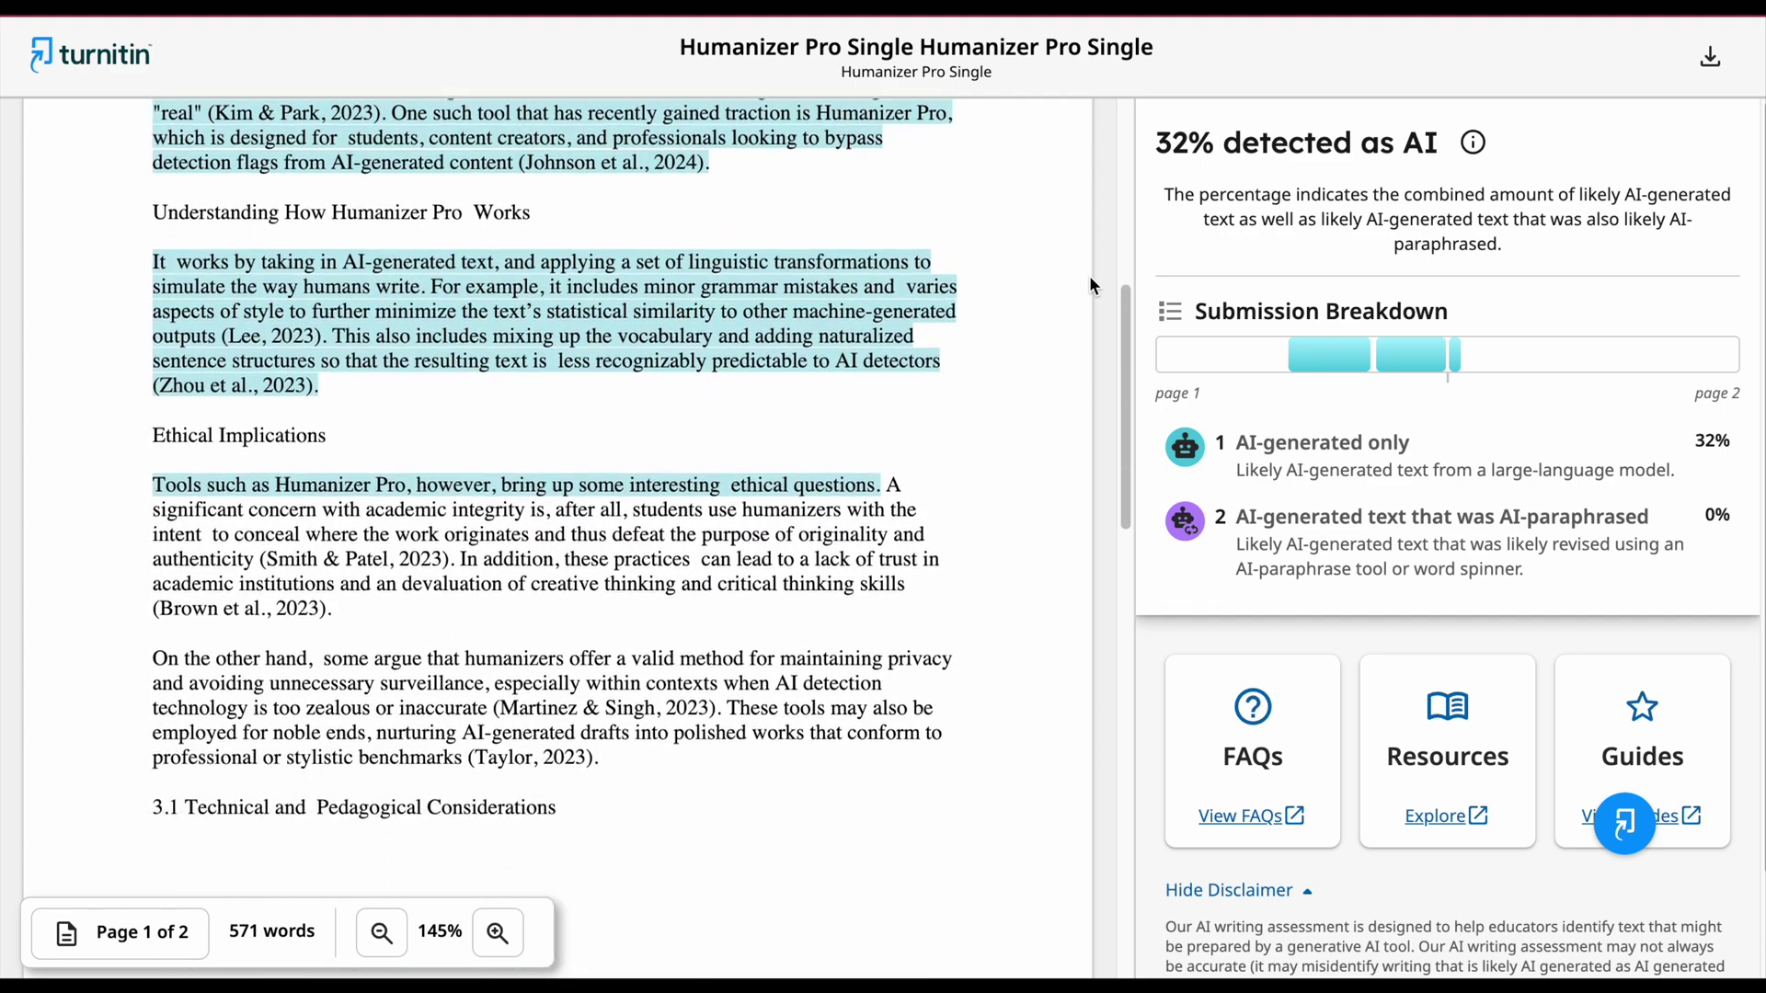
scroll(1090, 278, "down", 8)
scroll(1090, 278, "up", 10)
scroll(1089, 274, "up", 2)
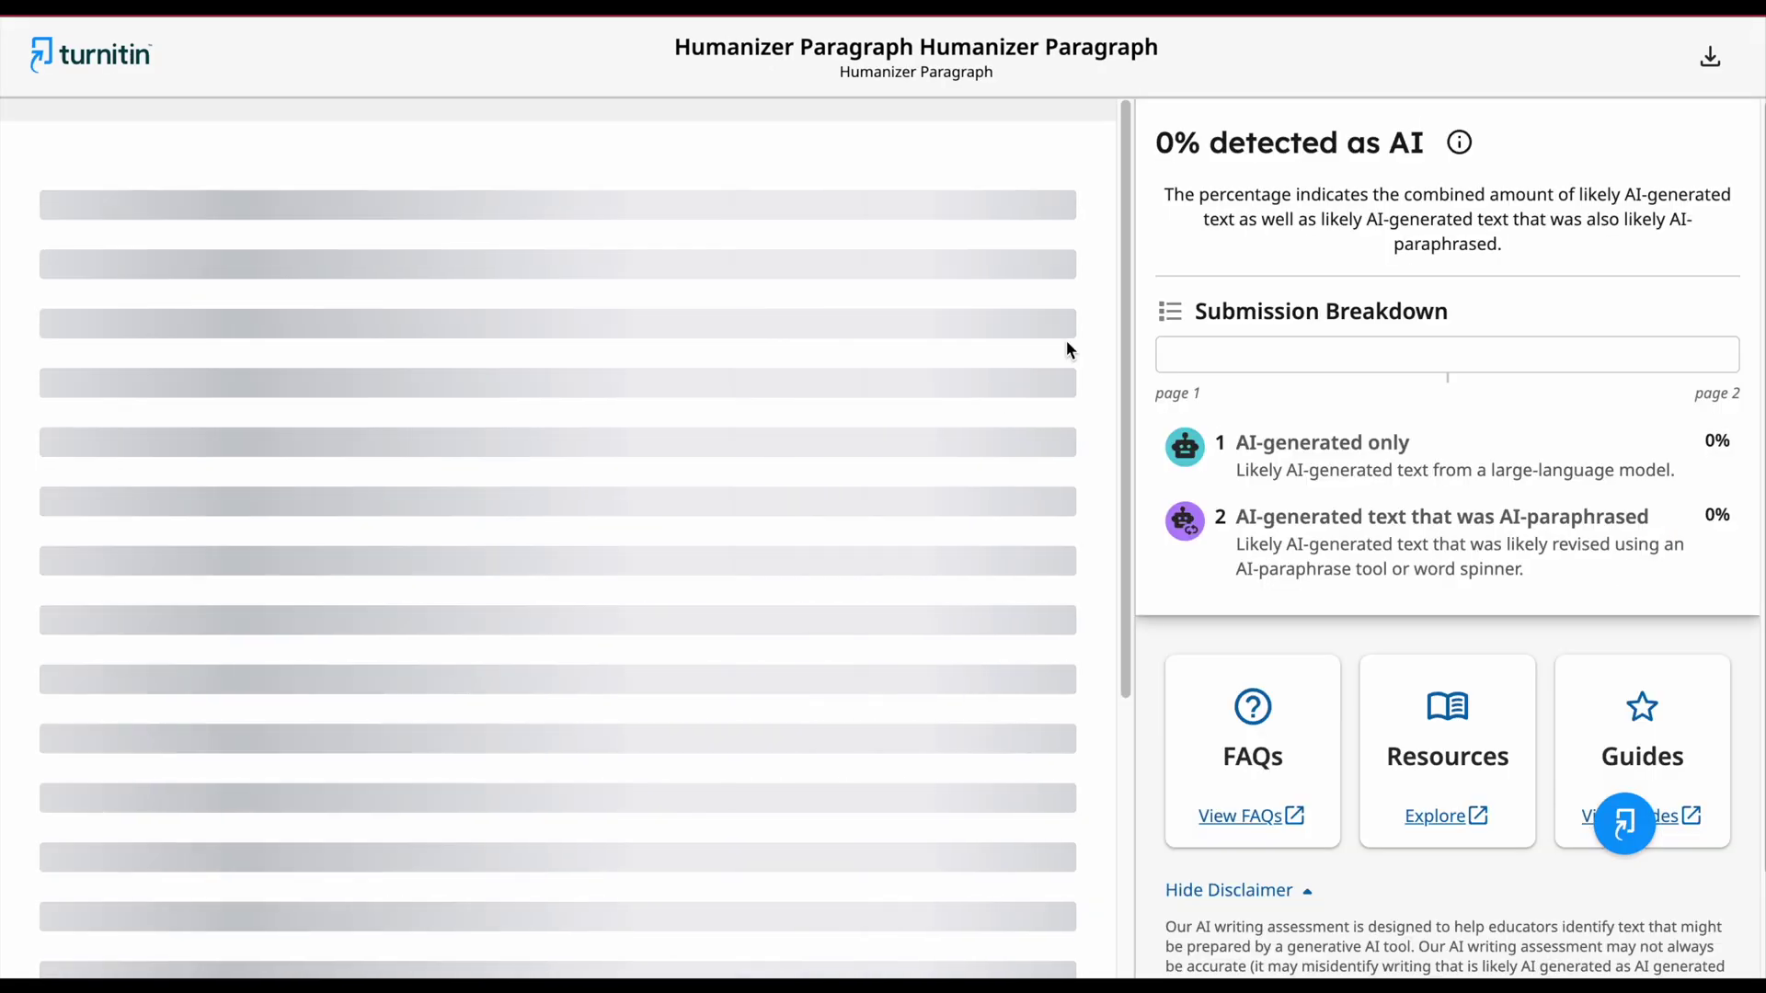
- Select the Ethical Implications passage in Word and open Originality.ai's AI content scanner
scroll(1067, 349, "down", 15)
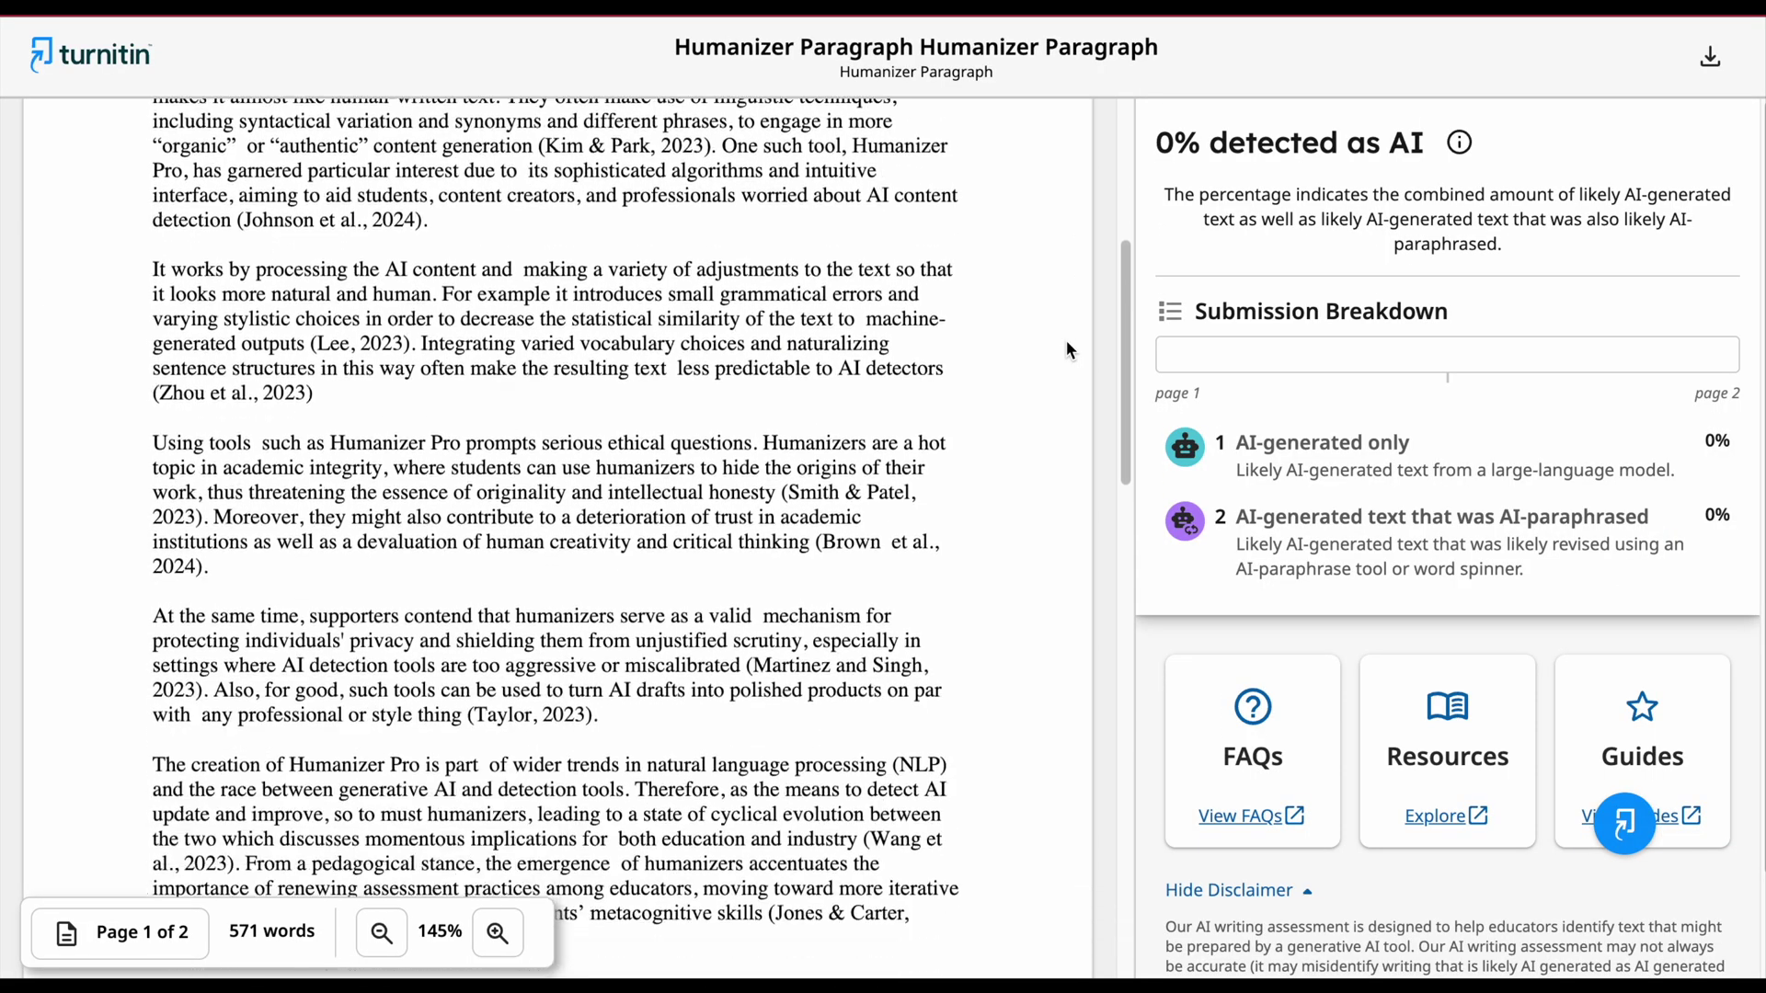
scroll(1067, 351, "down", 4)
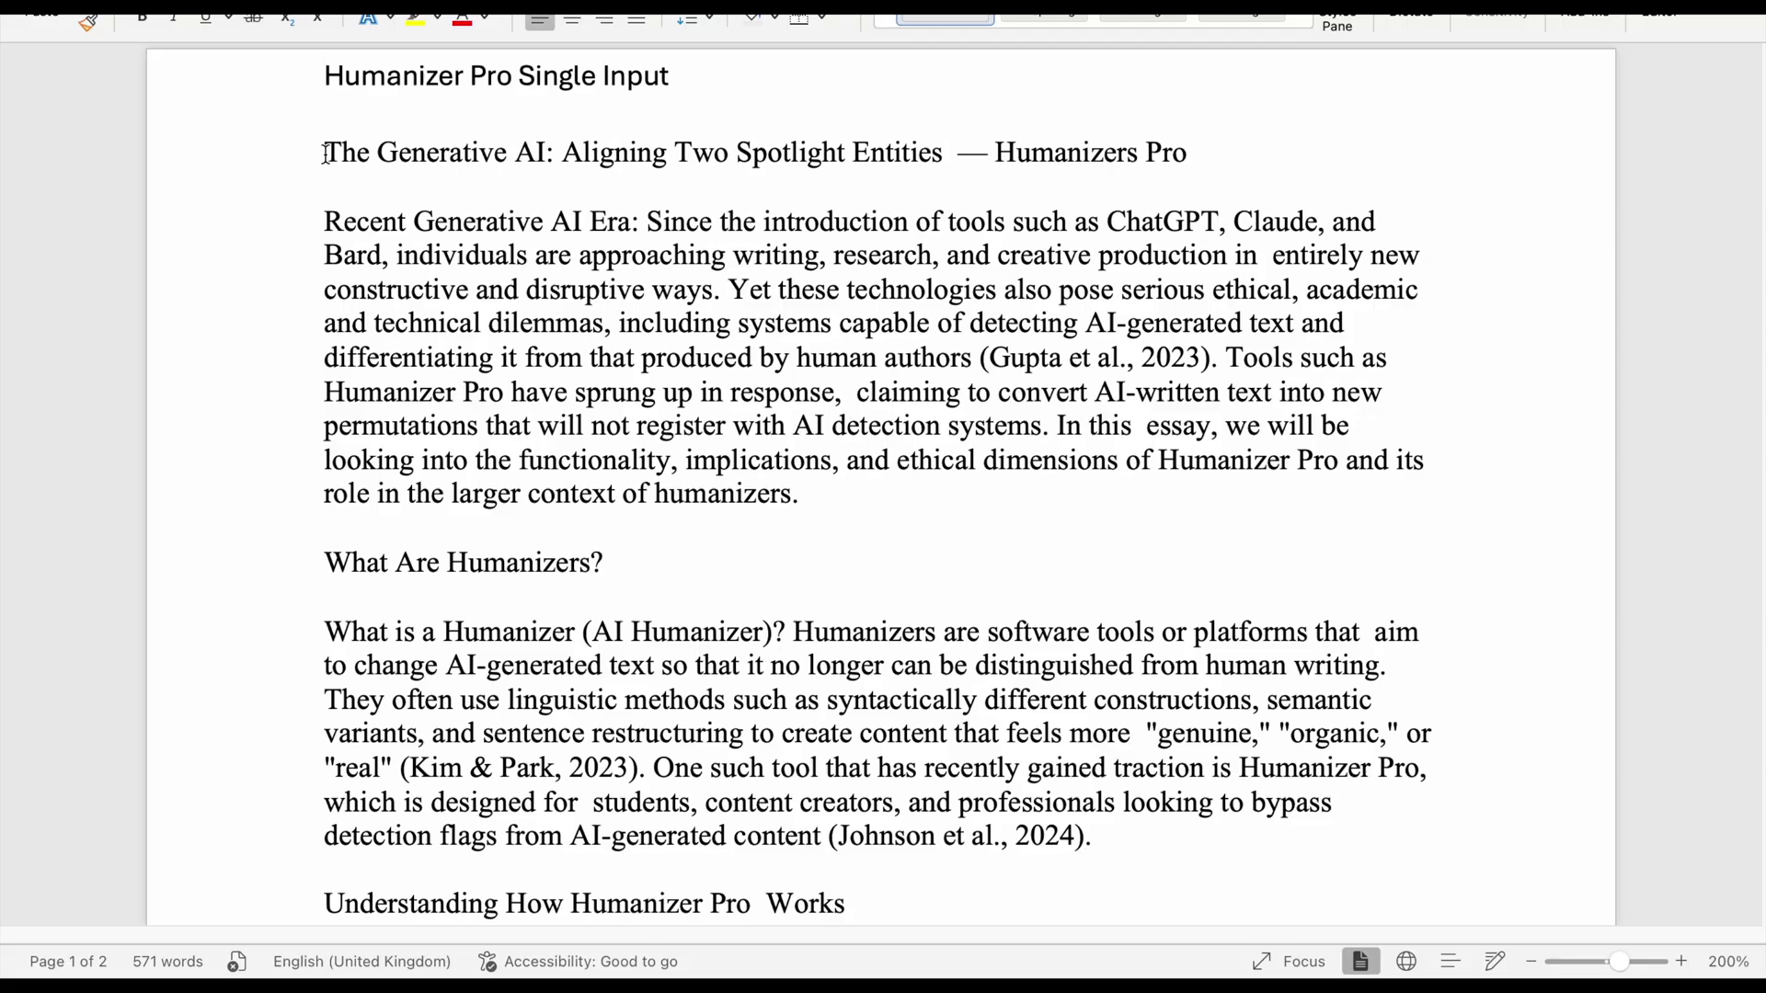
left_click_drag(323, 146, 843, 460)
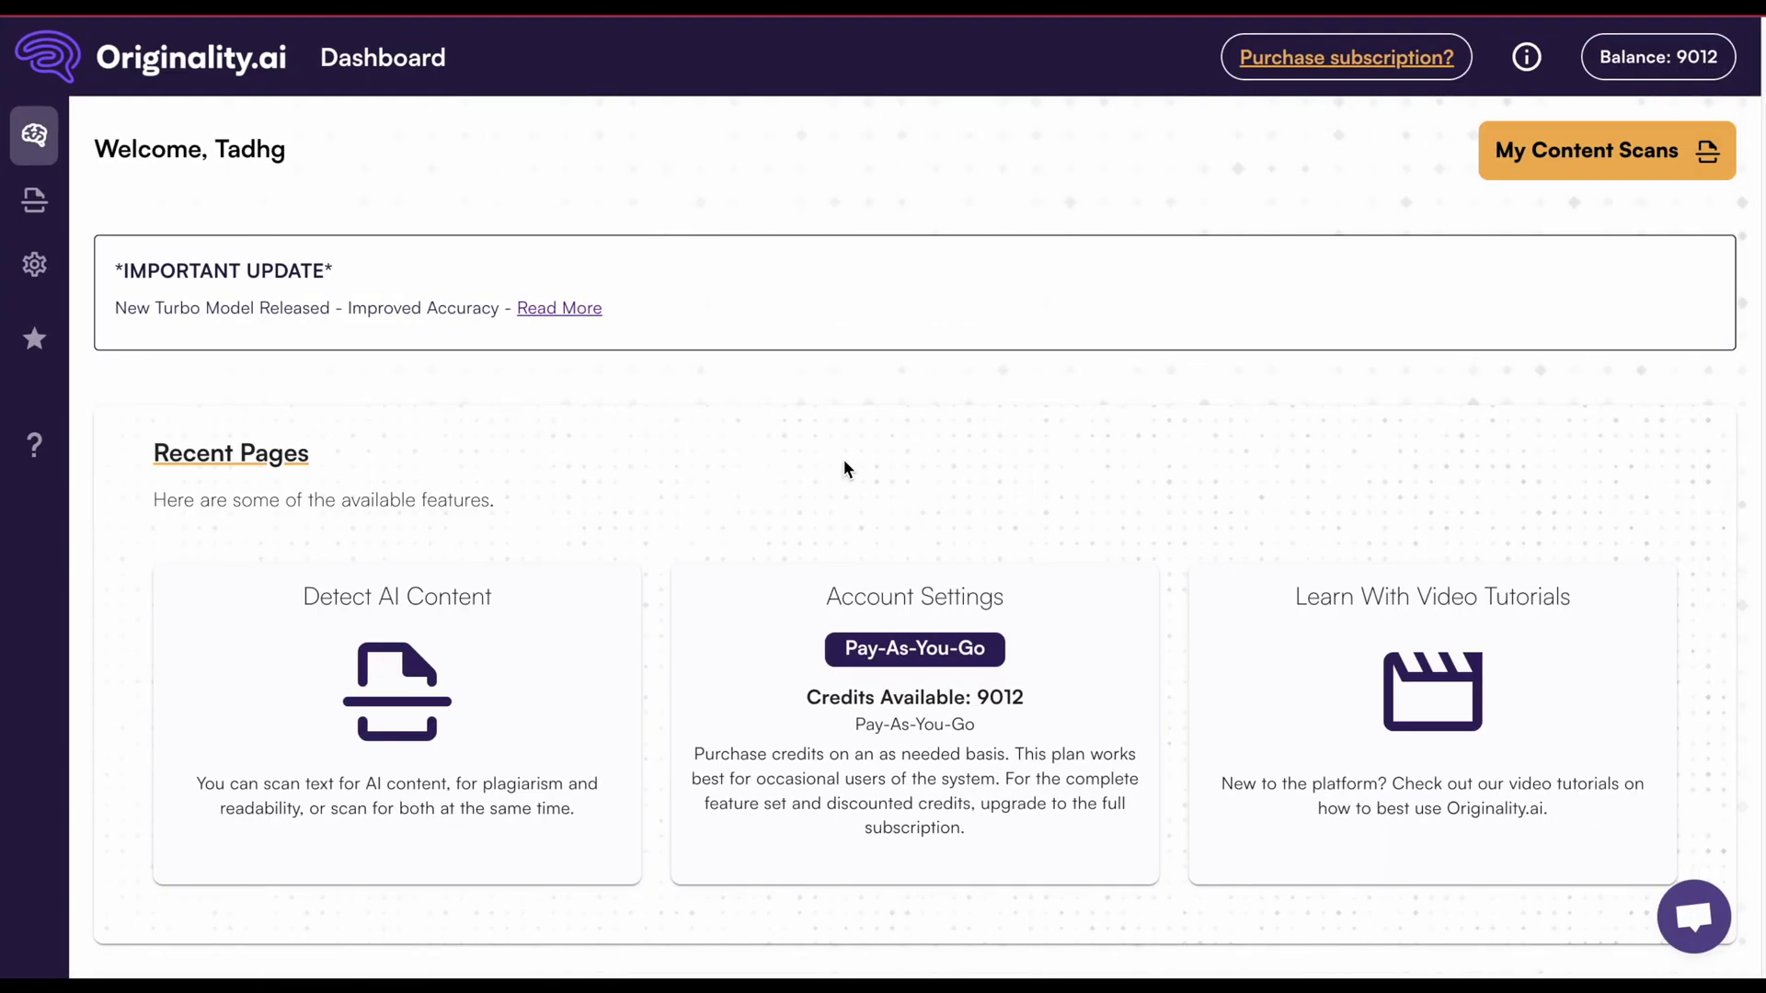
left_click(383, 679)
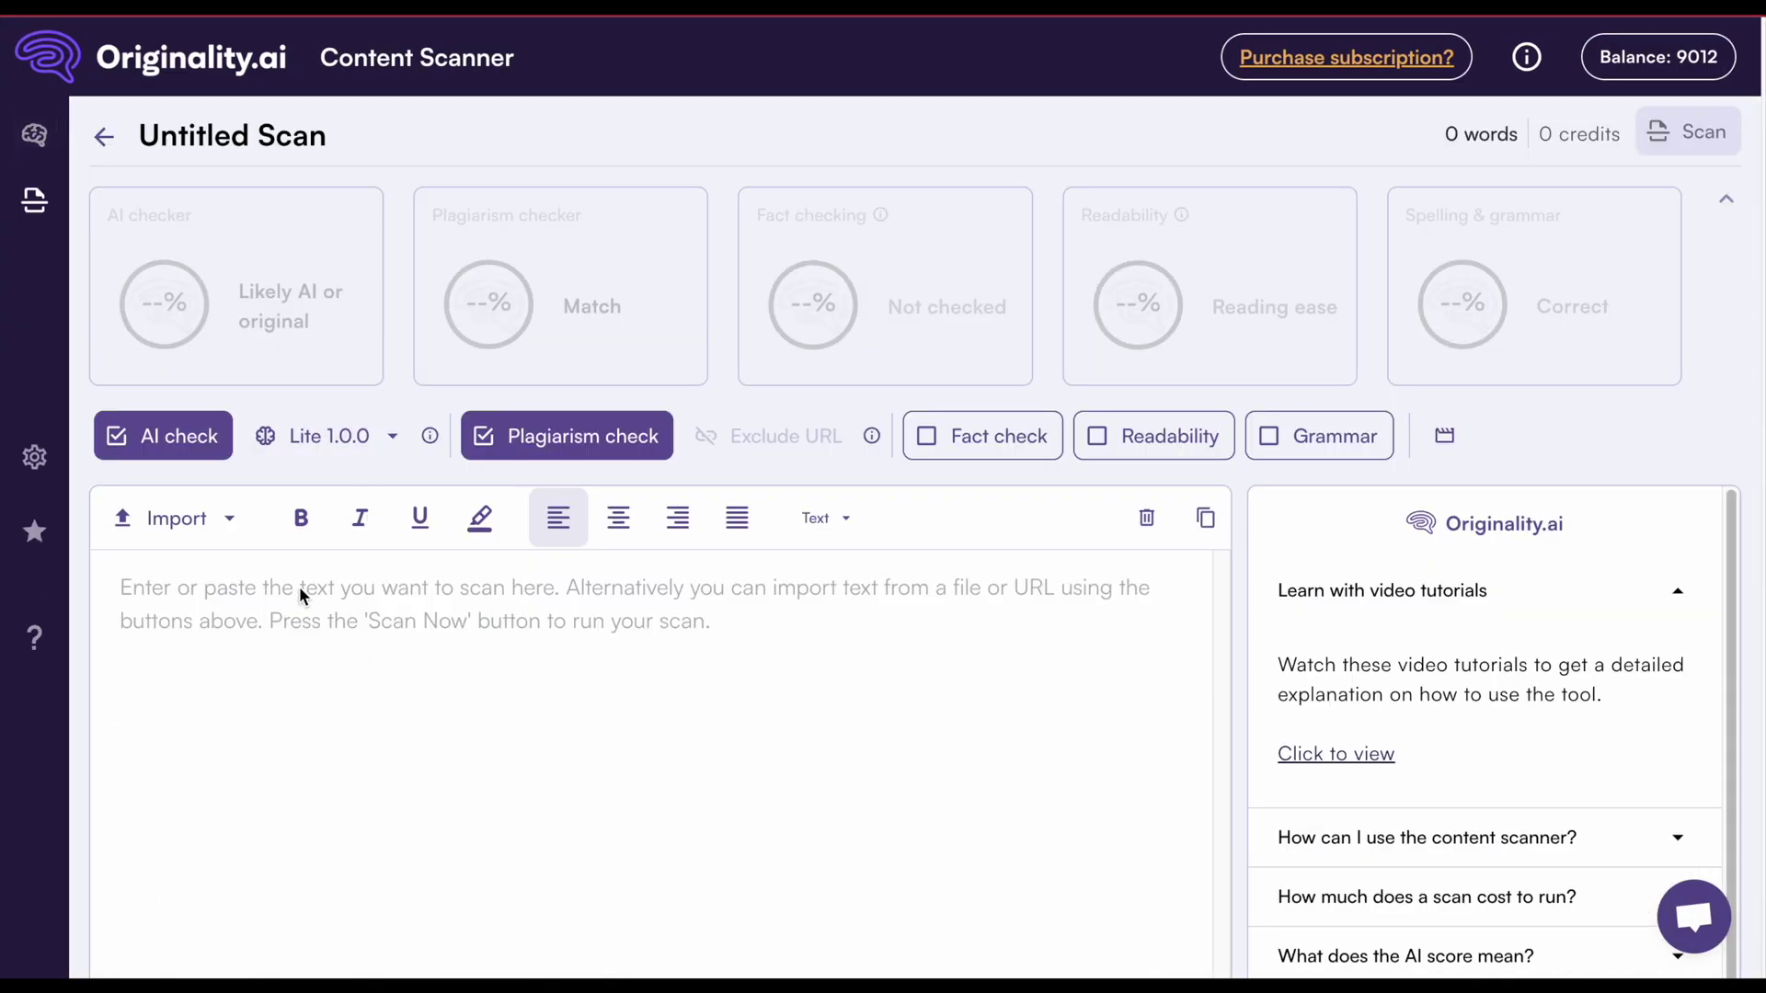
- Scan the single-input essay with Lite 1.0.0, scoring 50% Likely AI
left_click(300, 587)
key("ctrl+v")
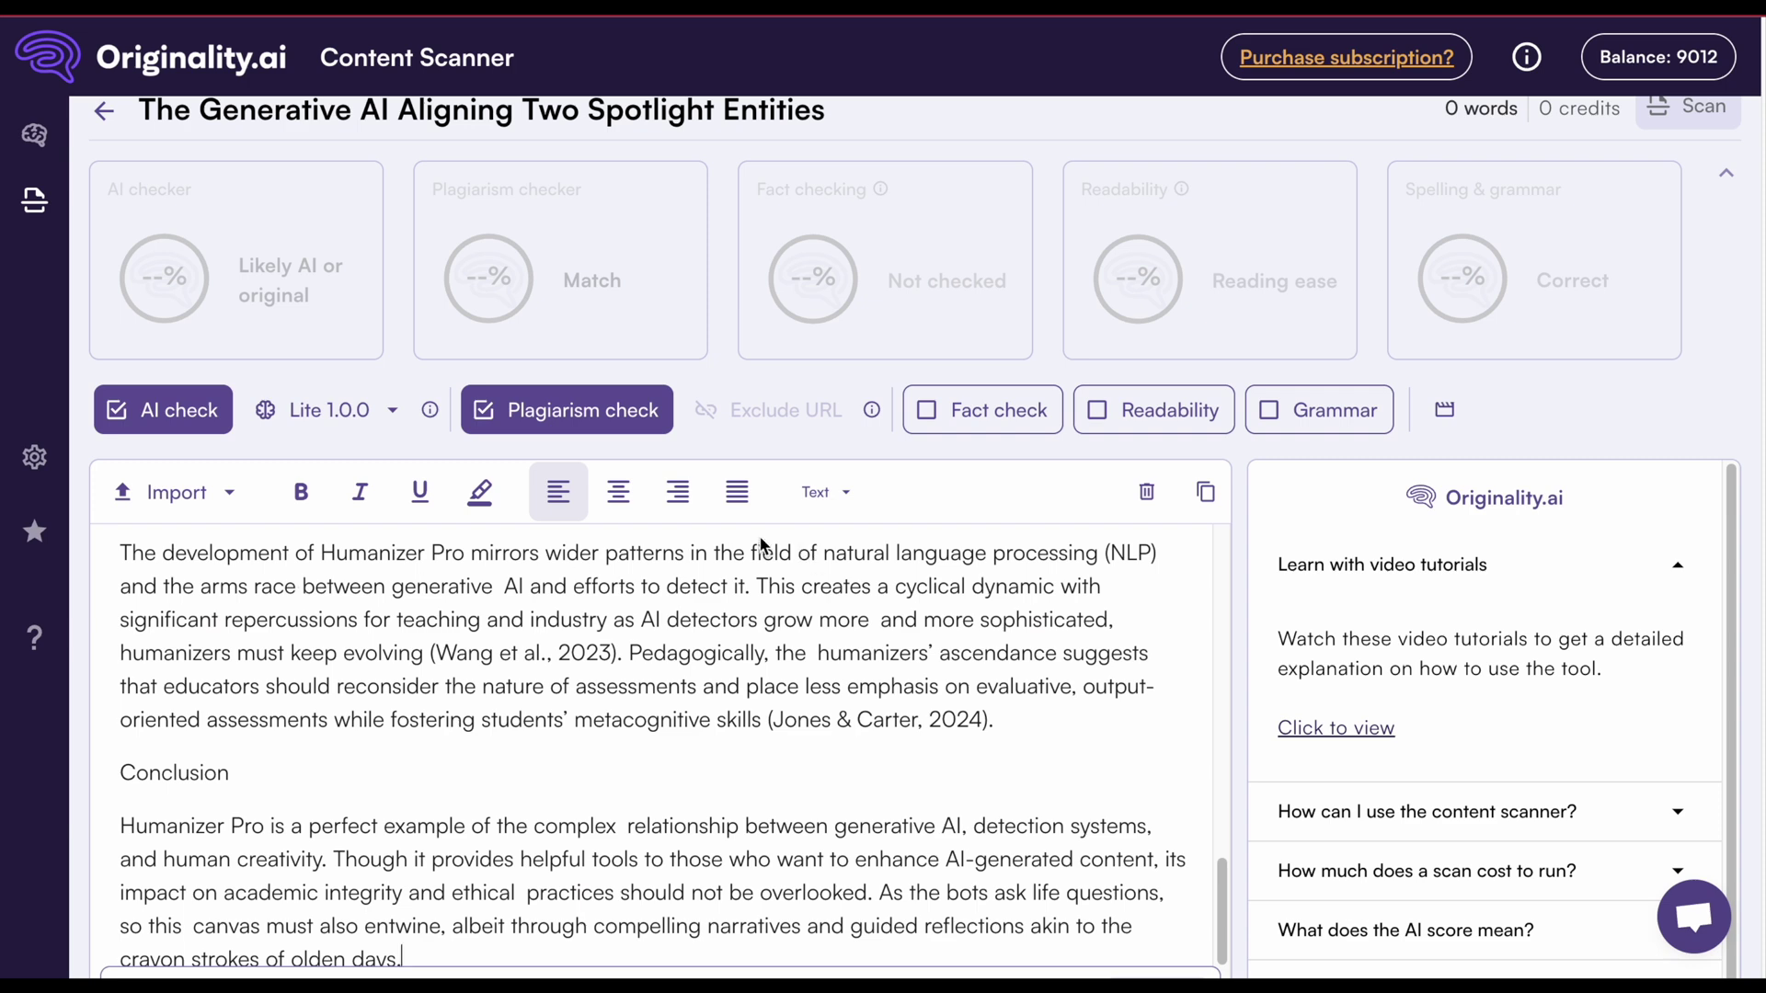
left_click(1691, 109)
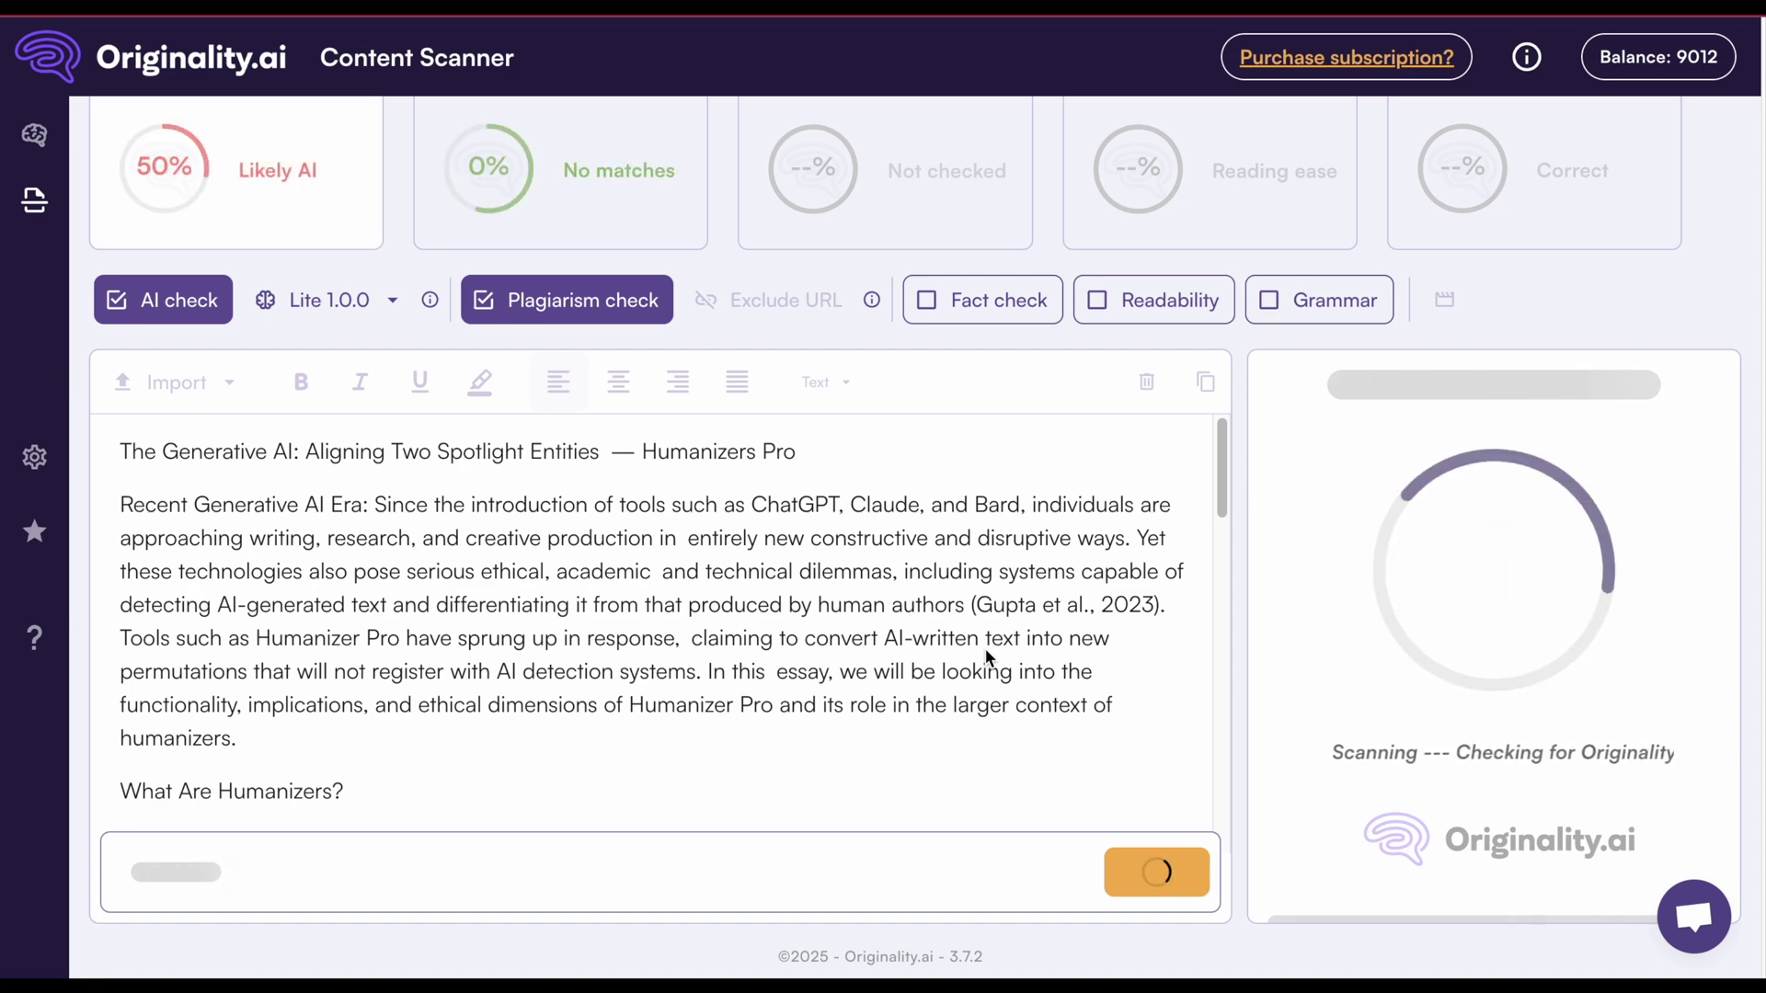
scroll(990, 601, "down", 3)
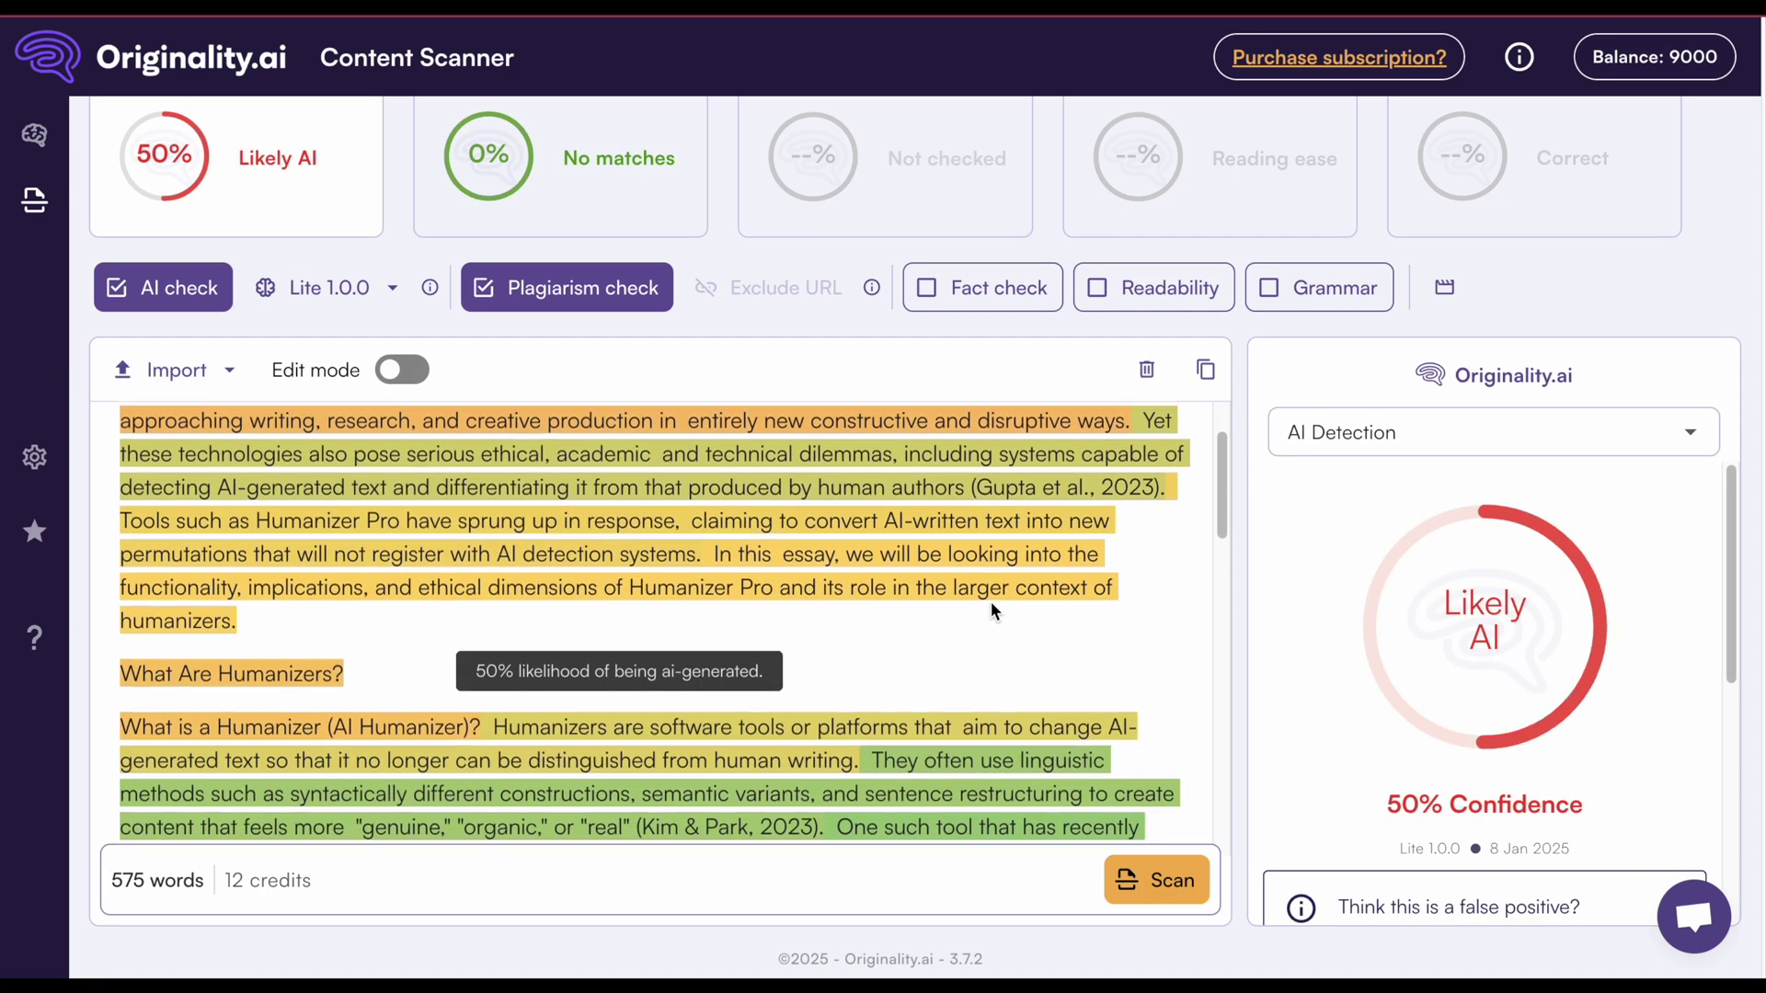
scroll(991, 602, "down", 6)
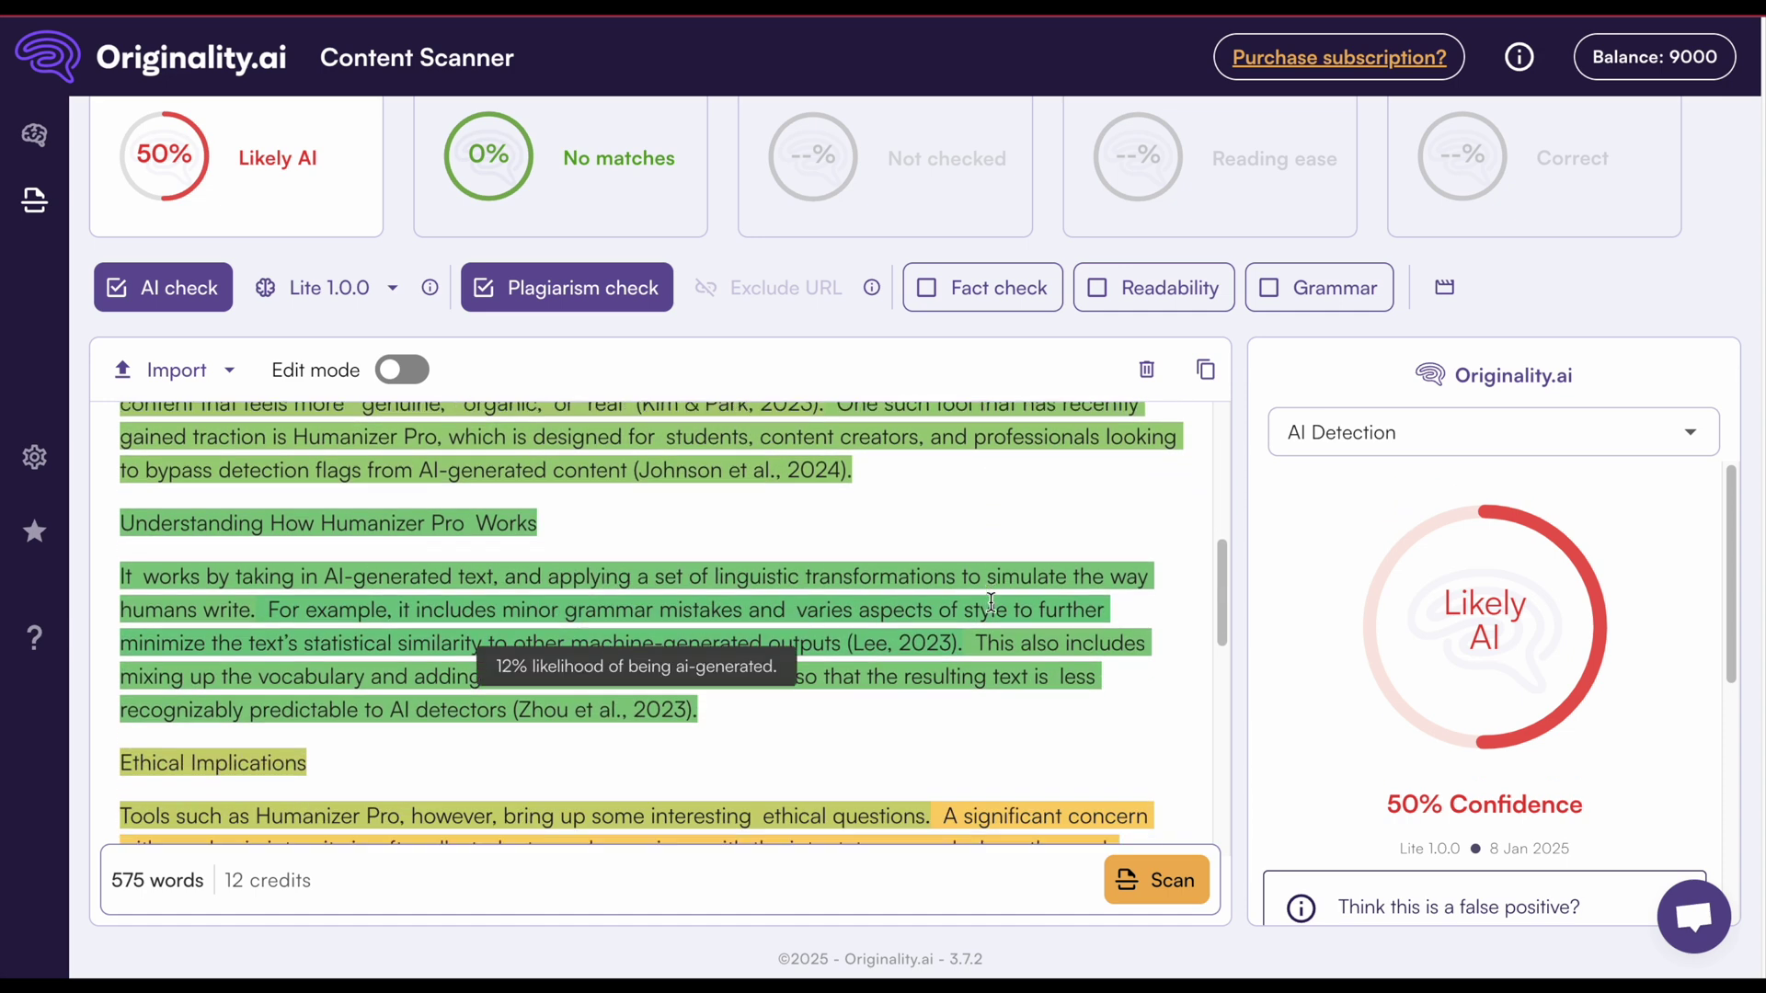
scroll(990, 602, "down", 5)
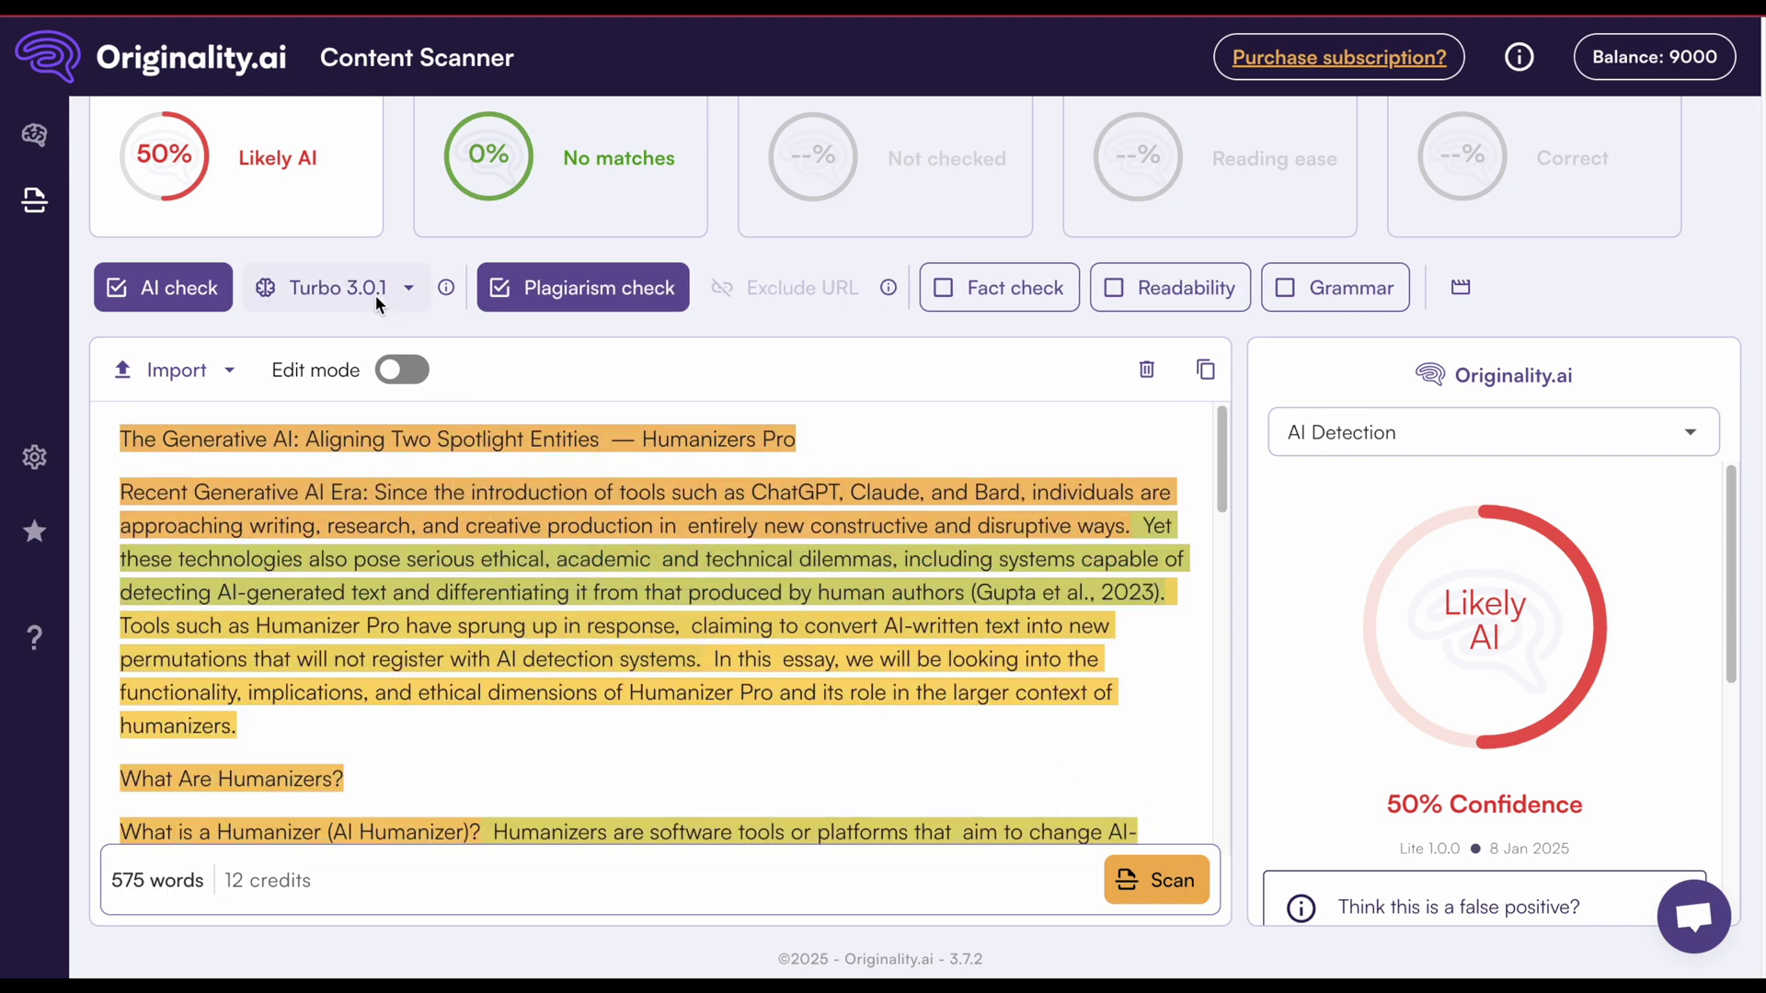
- Rescan the single-input essay with Turbo 3.0.1, scoring 52% Likely AI
left_click(375, 295)
left_click(368, 395)
left_click(1156, 880)
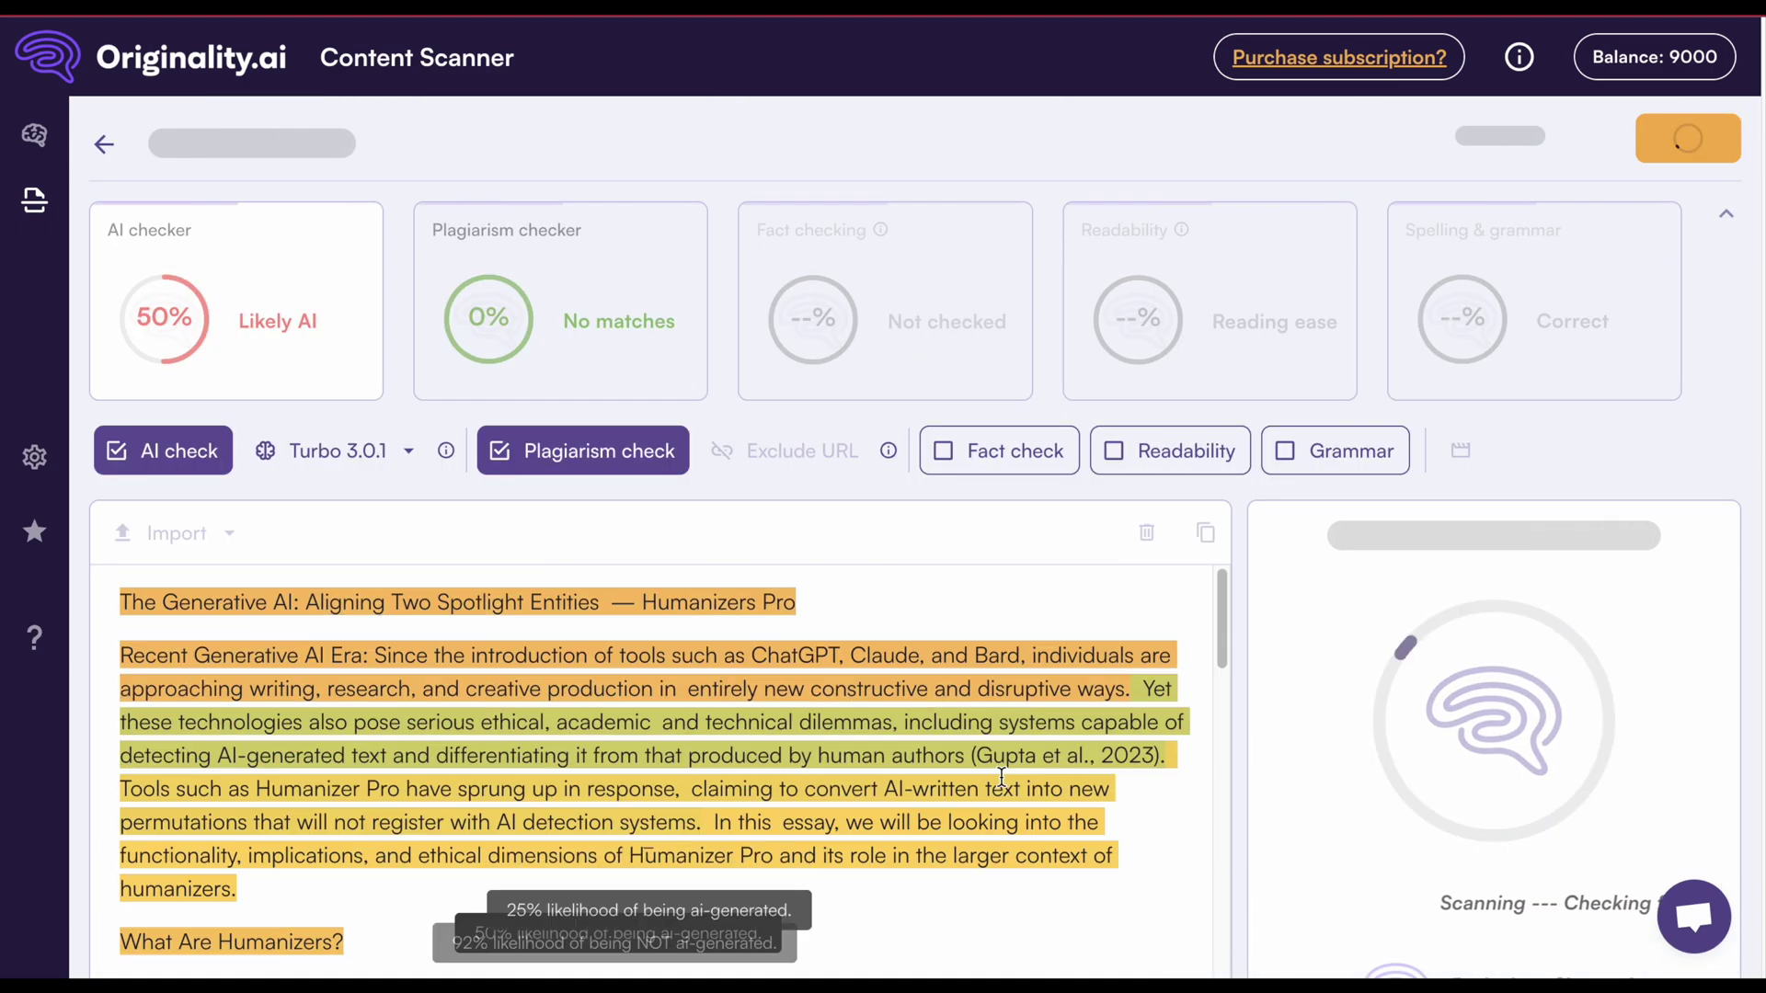
scroll(1384, 706, "down", 2)
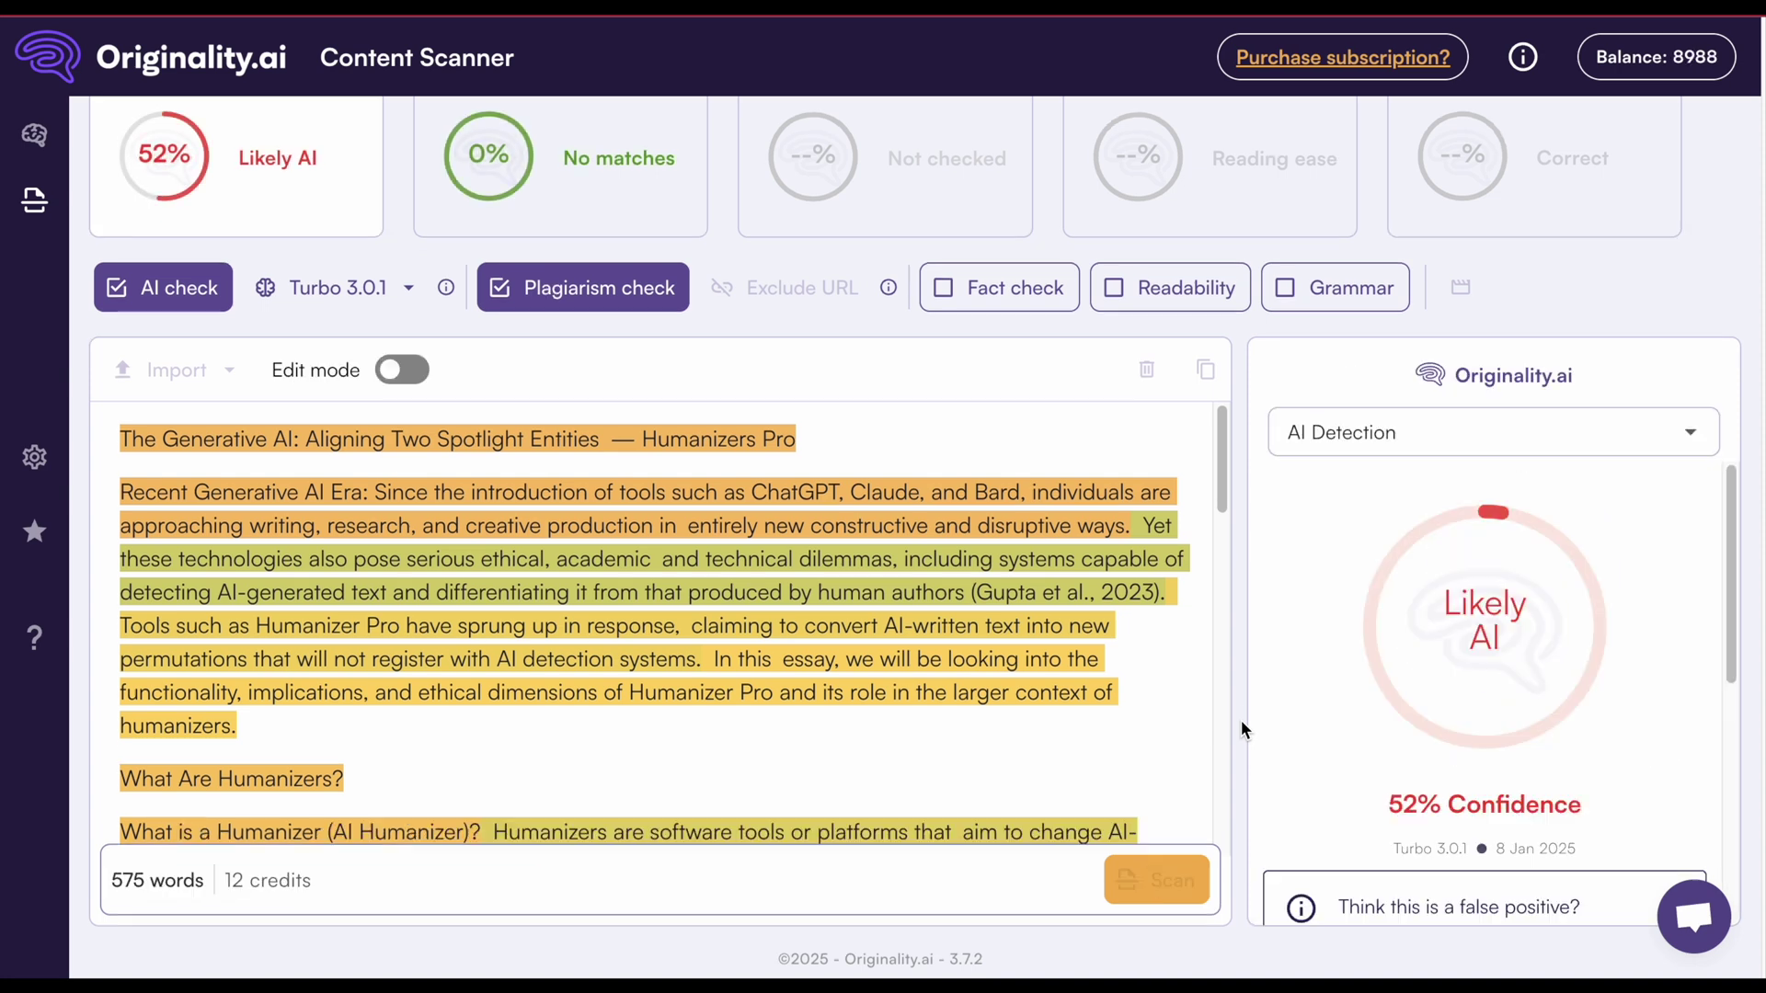
- Copy the paragraph-by-paragraph essay and paste it into the scanner editor
scroll(1097, 704, "down", 2)
scroll(1096, 703, "down", 10)
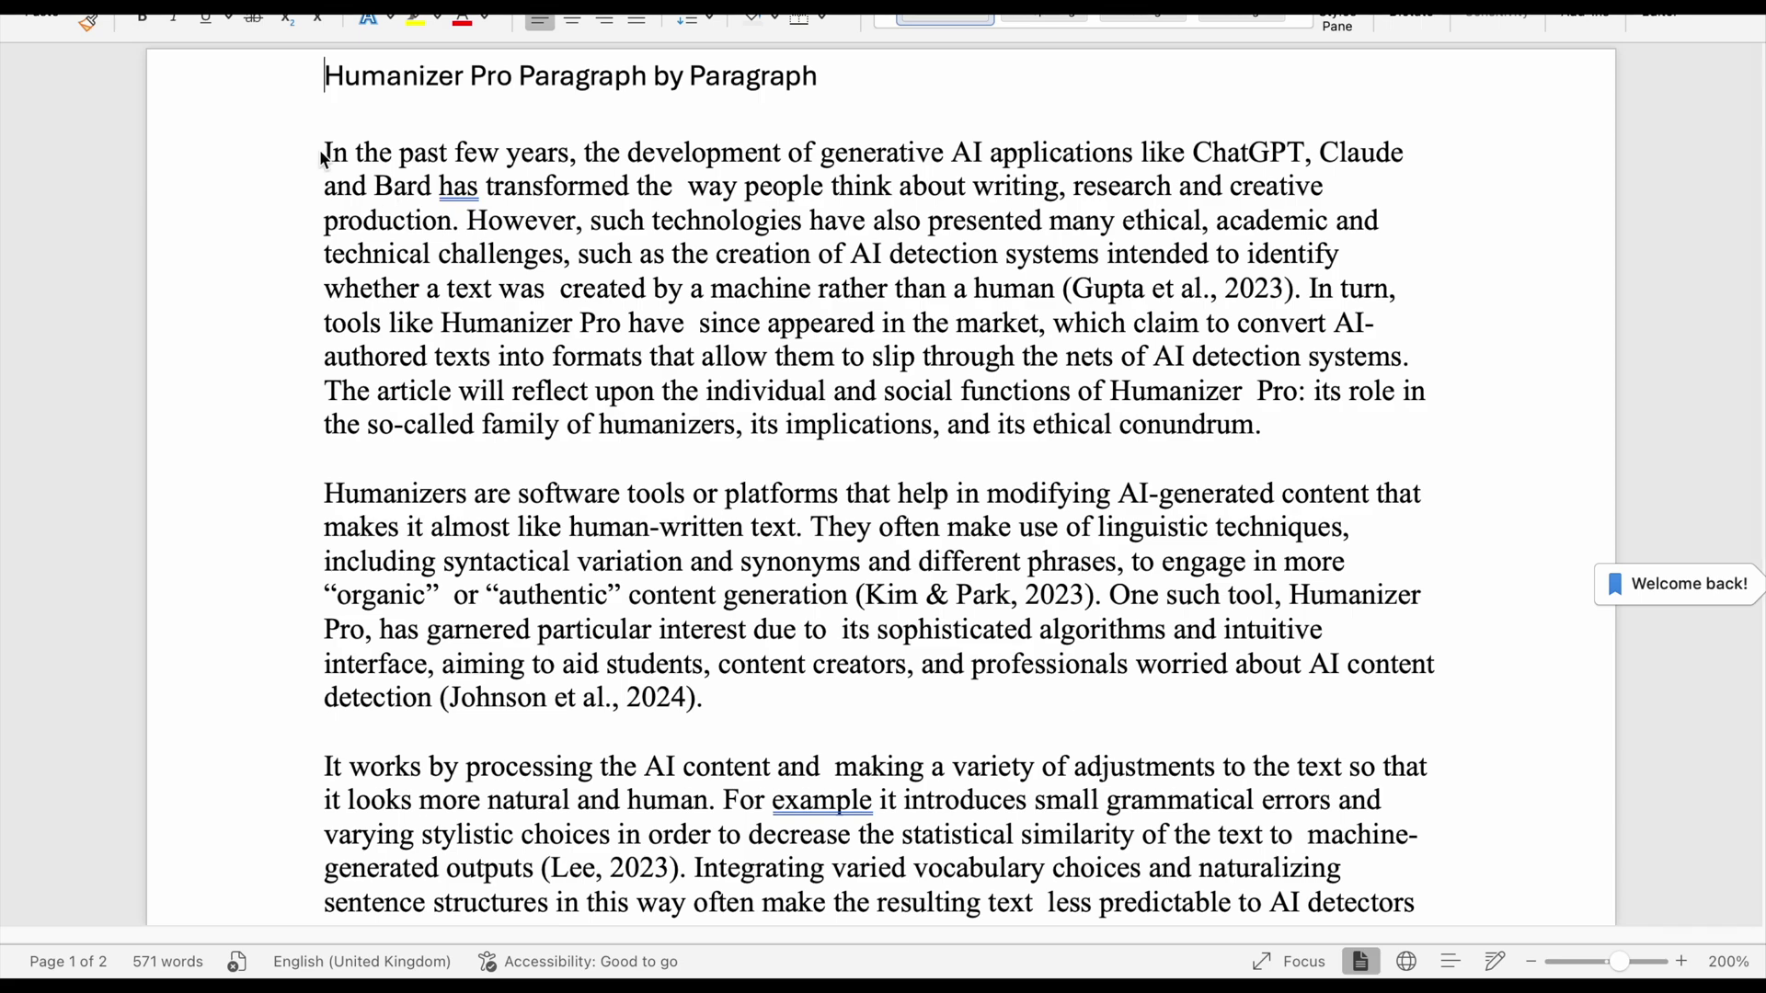
left_click_drag(324, 160, 1044, 663)
key("ctrl+v")
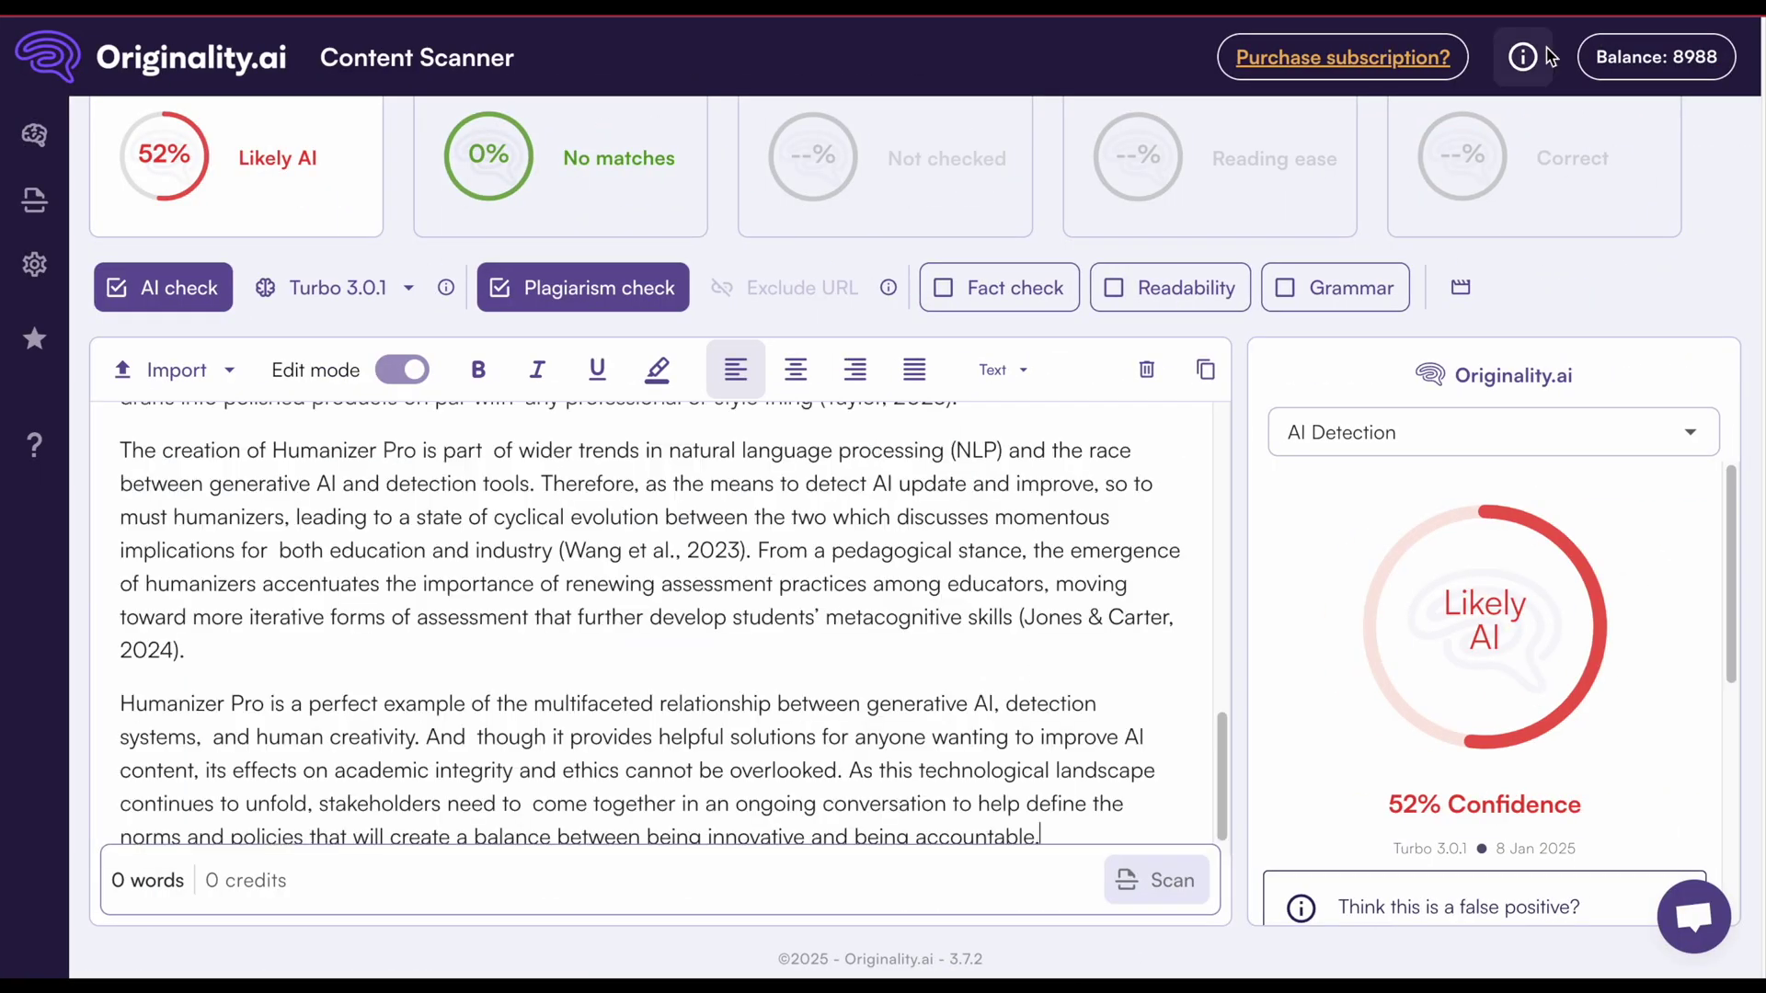
- Scan the paragraph-by-paragraph essay with Lite 1.0.0, scoring 50% Likely AI
left_click(401, 429)
left_click(347, 496)
left_click(1688, 132)
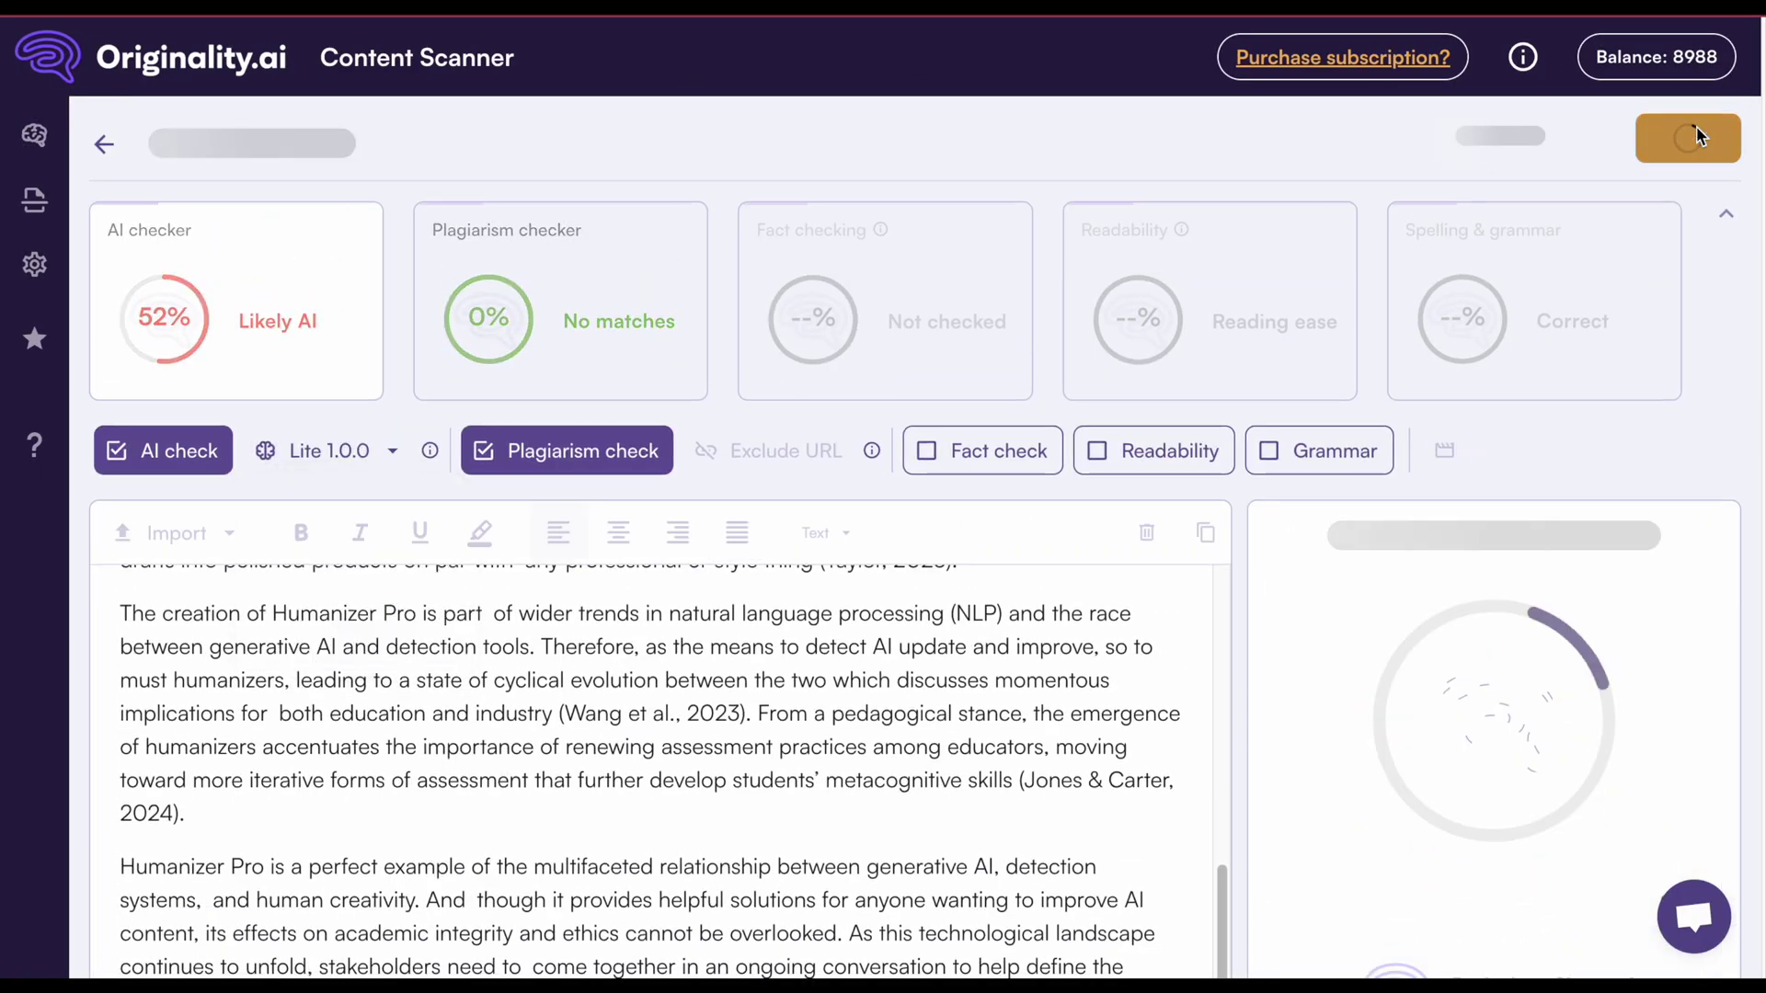
scroll(1405, 642, "down", 2)
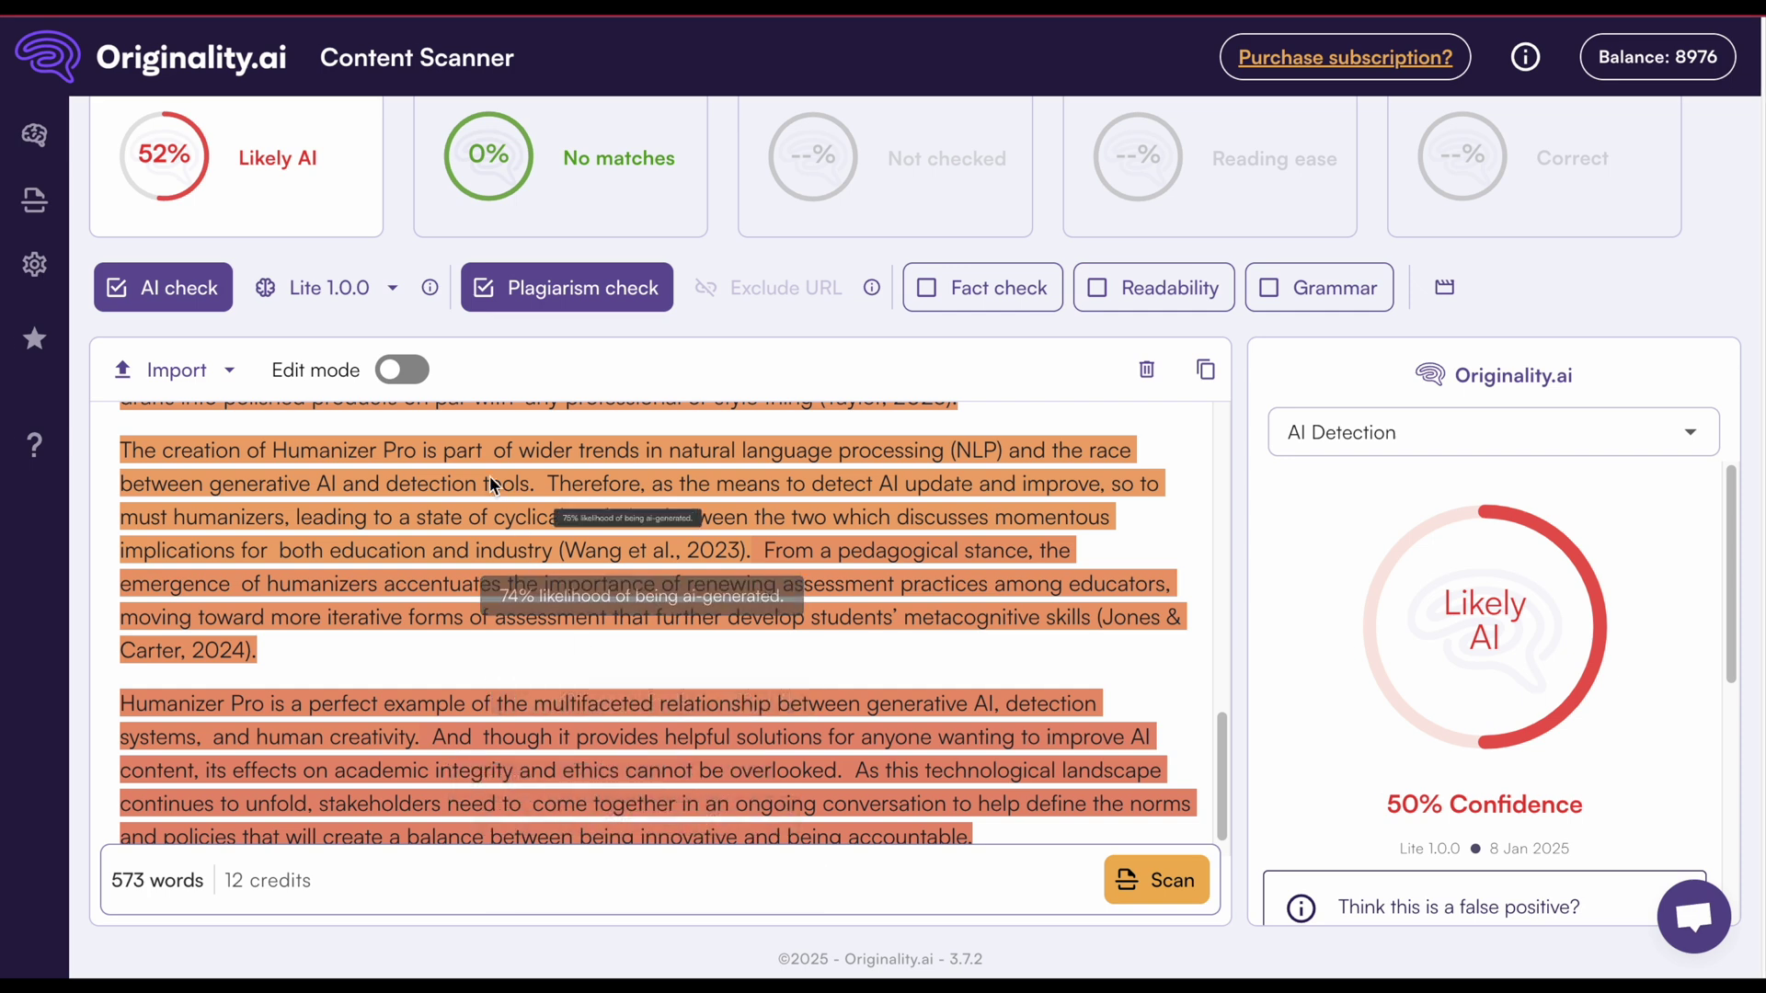
- Rescan the paragraph-by-paragraph essay with Turbo 3.0.1, scoring 96% Likely AI
left_click(371, 303)
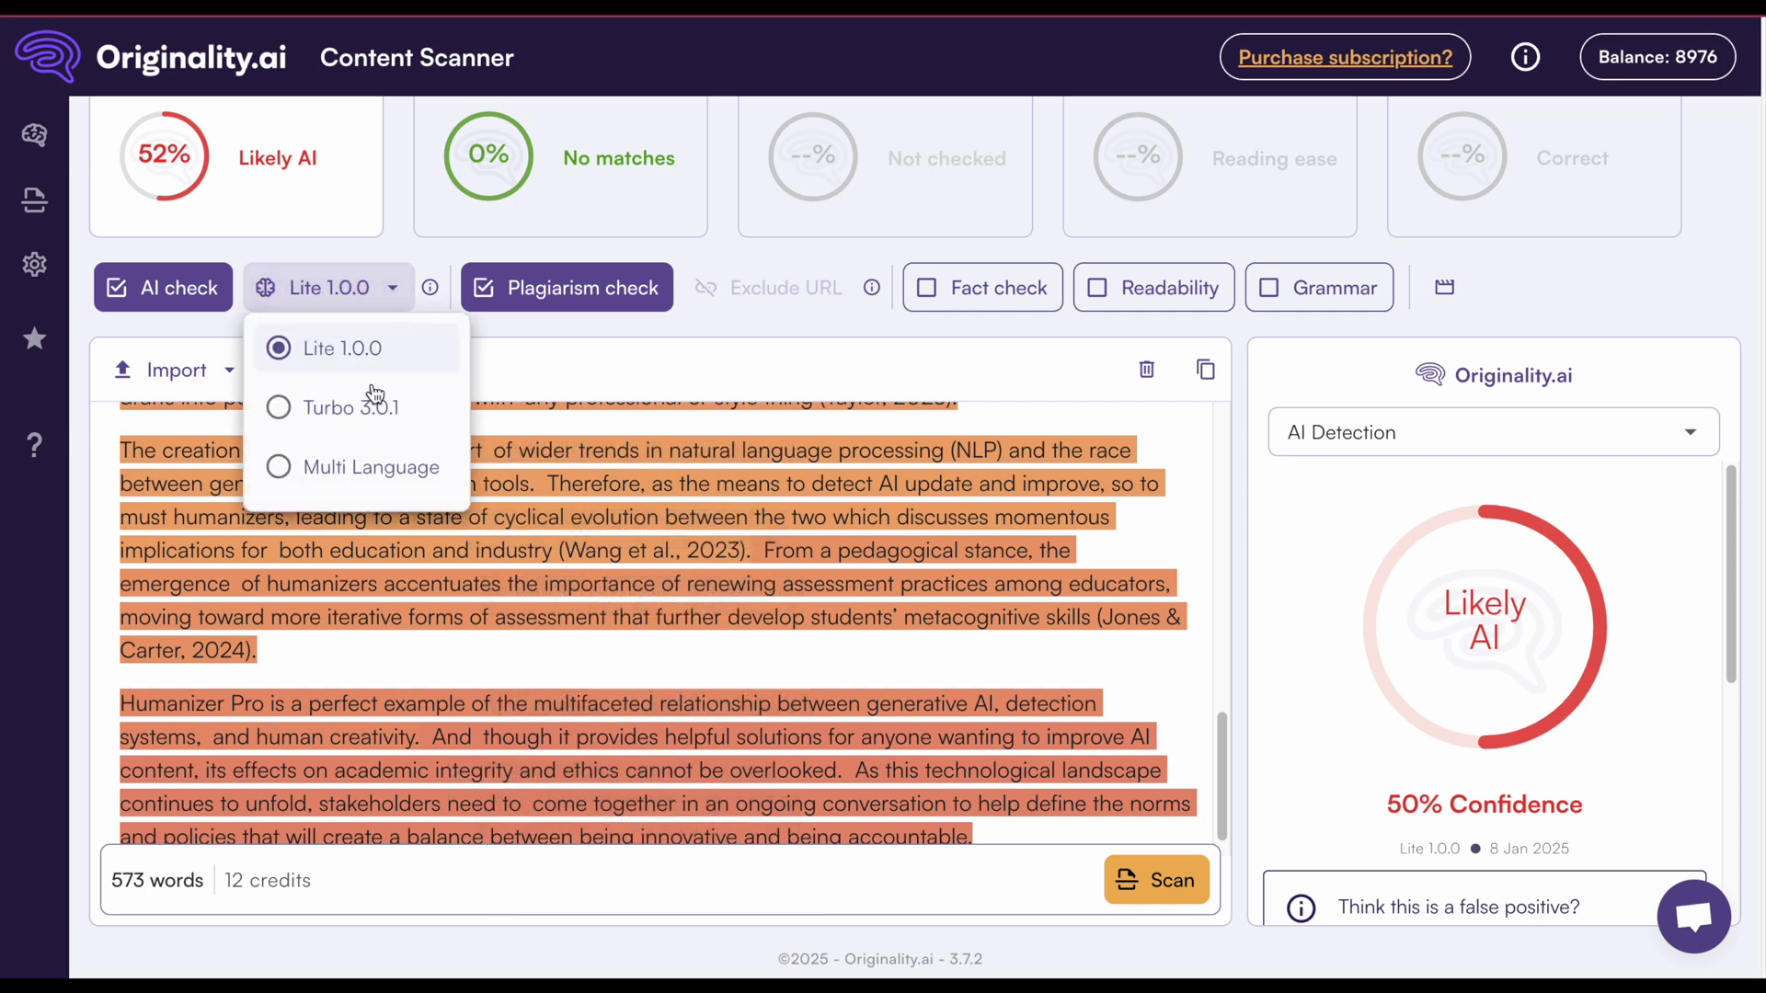
left_click(361, 302)
left_click(350, 408)
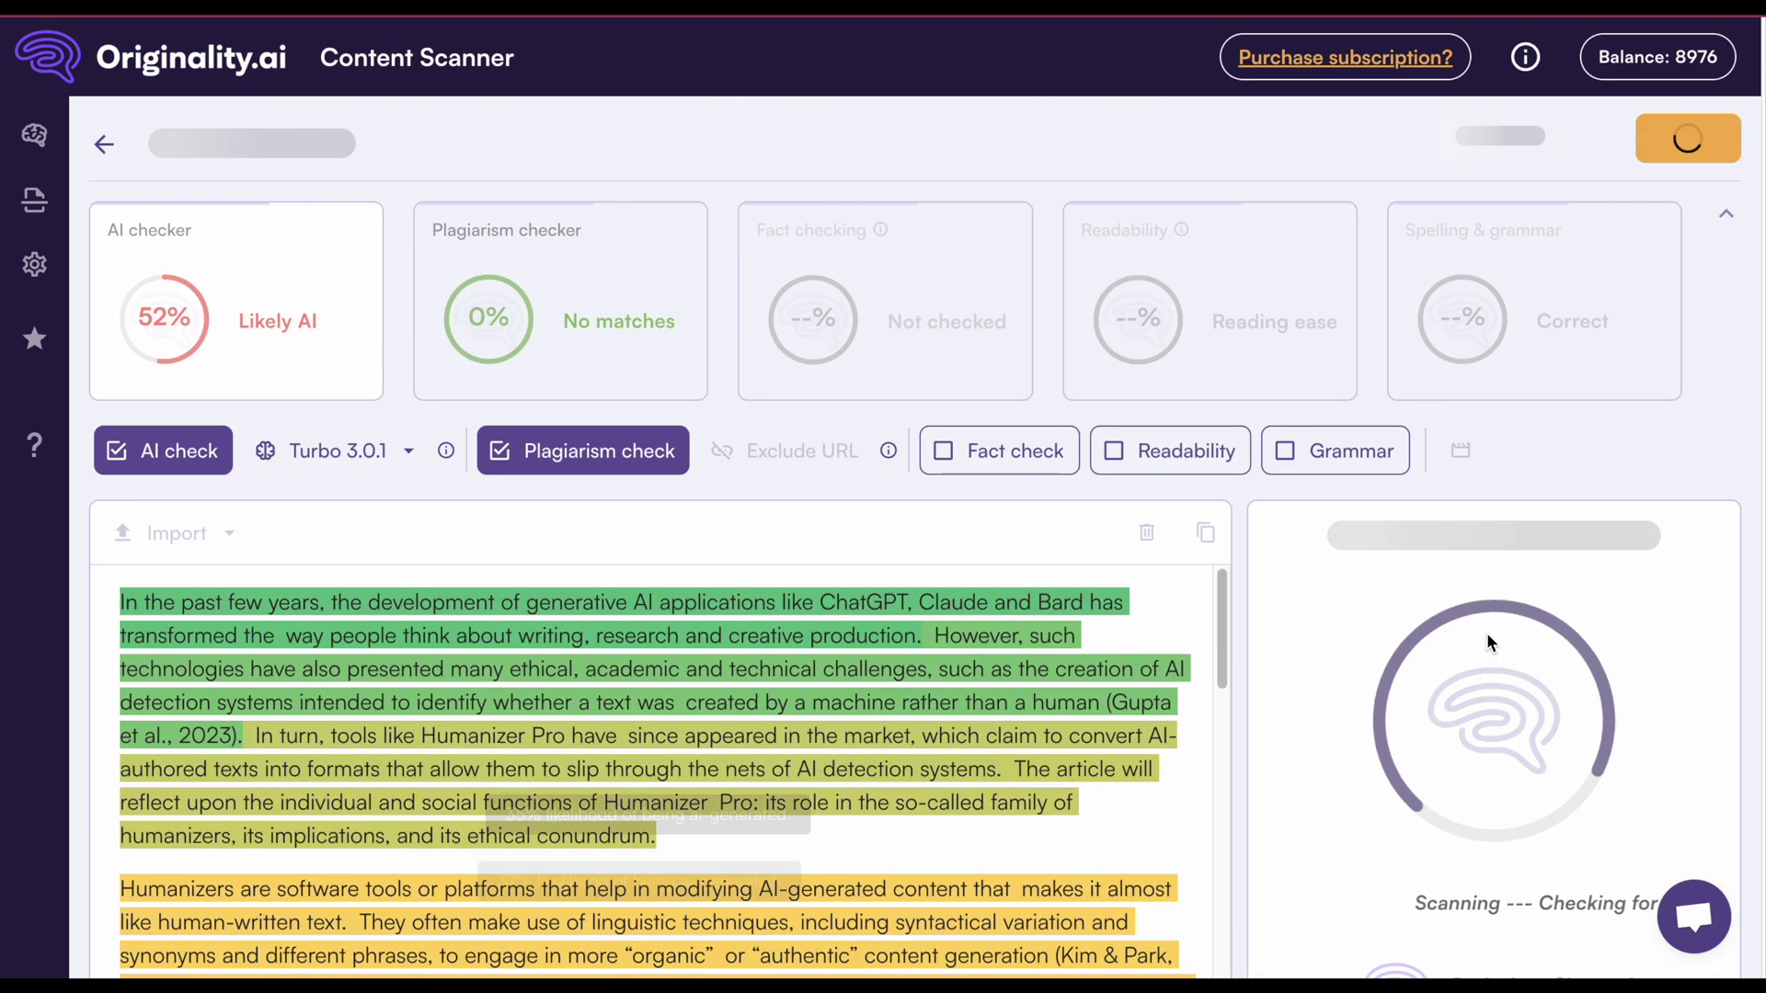
scroll(1239, 765, "up", 1)
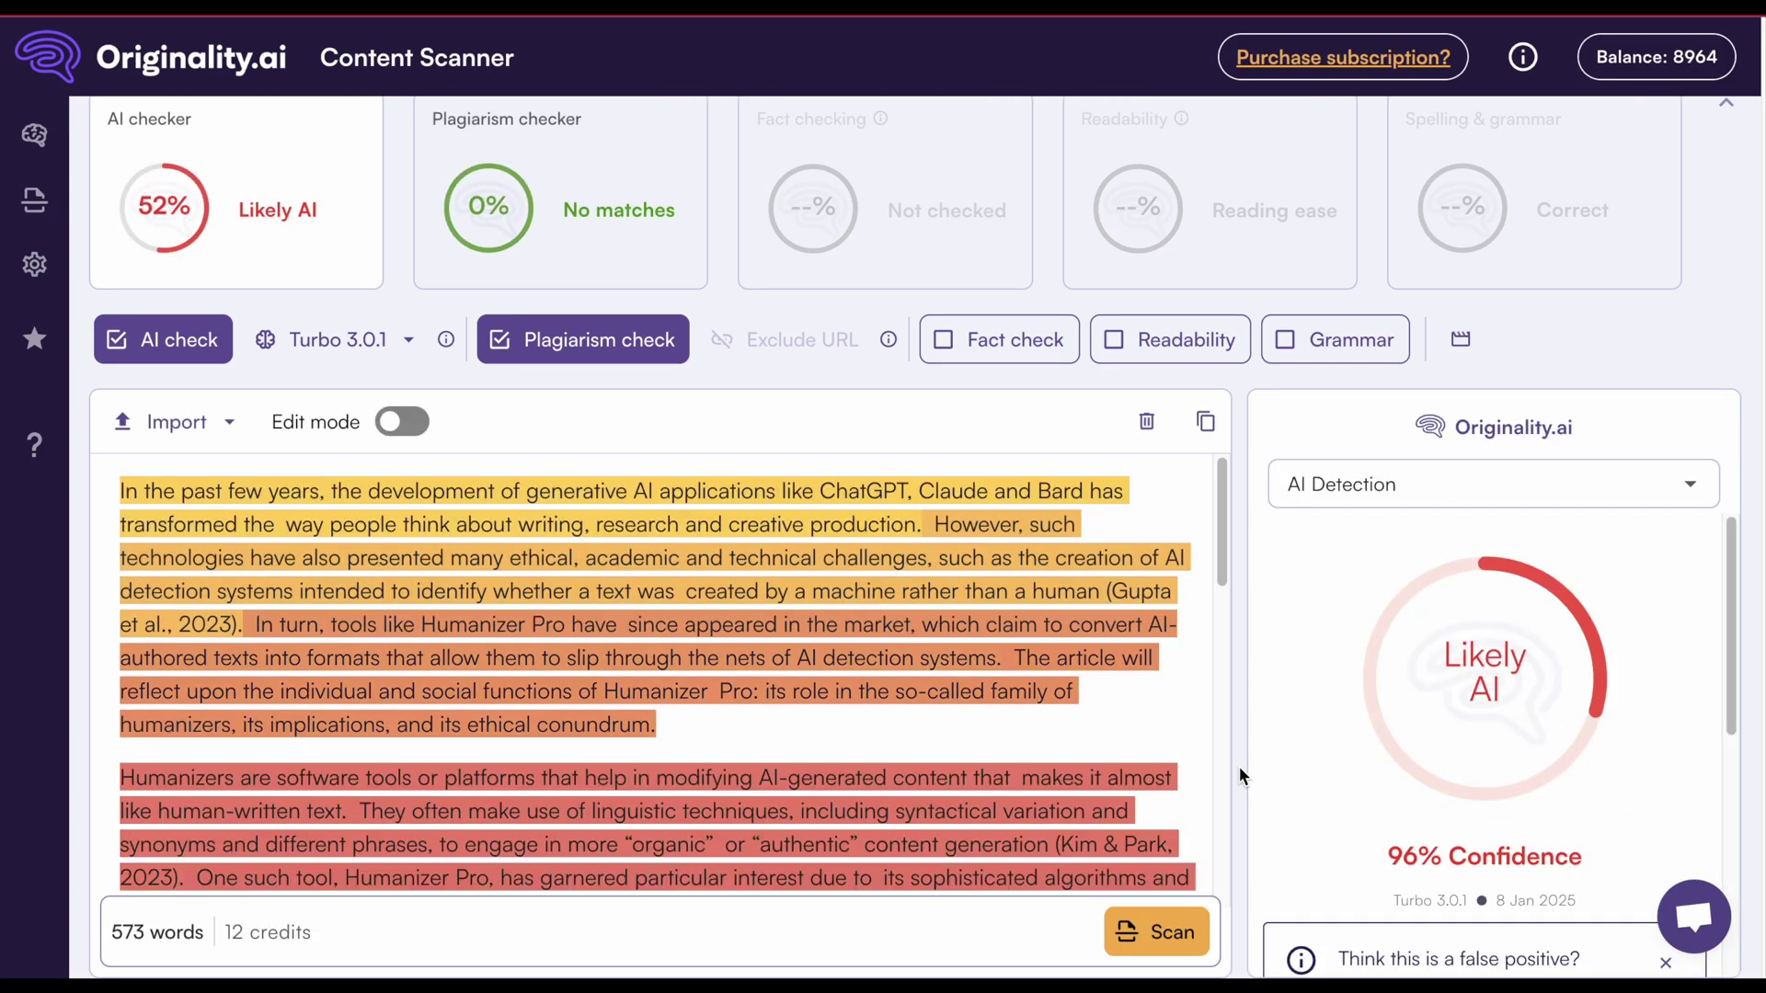
scroll(1067, 692, "down", 10)
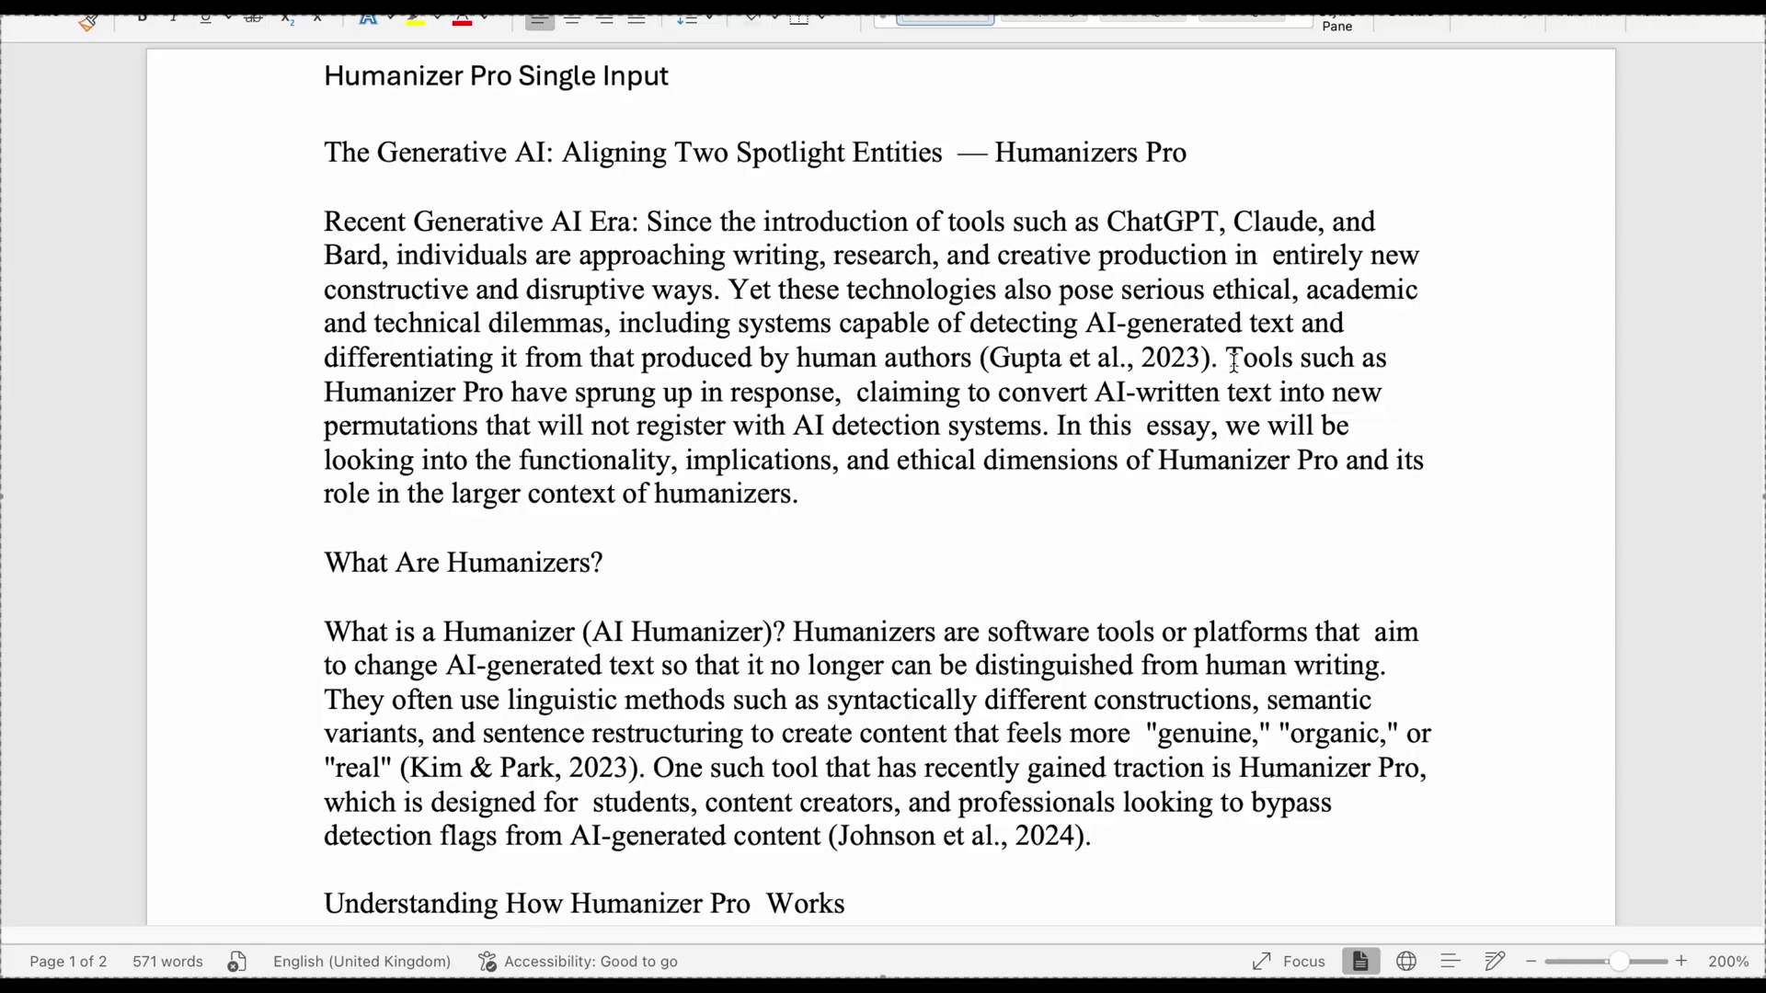
scroll(1234, 360, "down", 1)
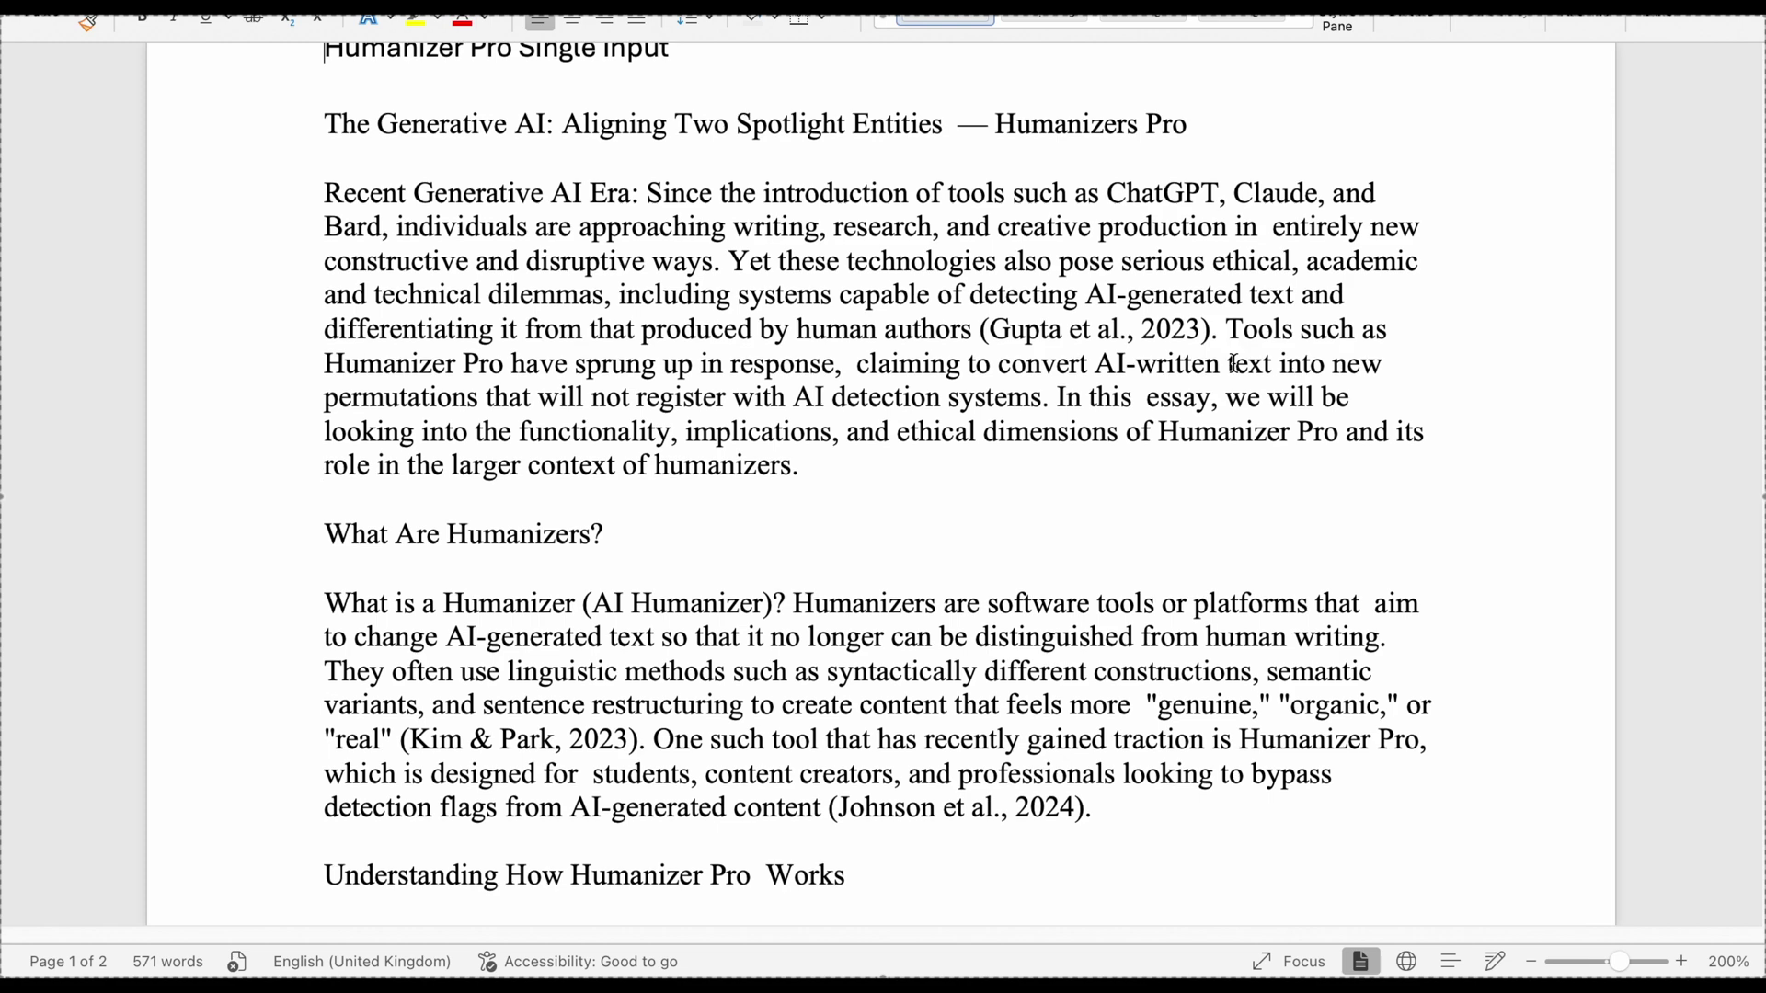
scroll(1235, 363, "down", 1)
scroll(1235, 363, "up", 1)
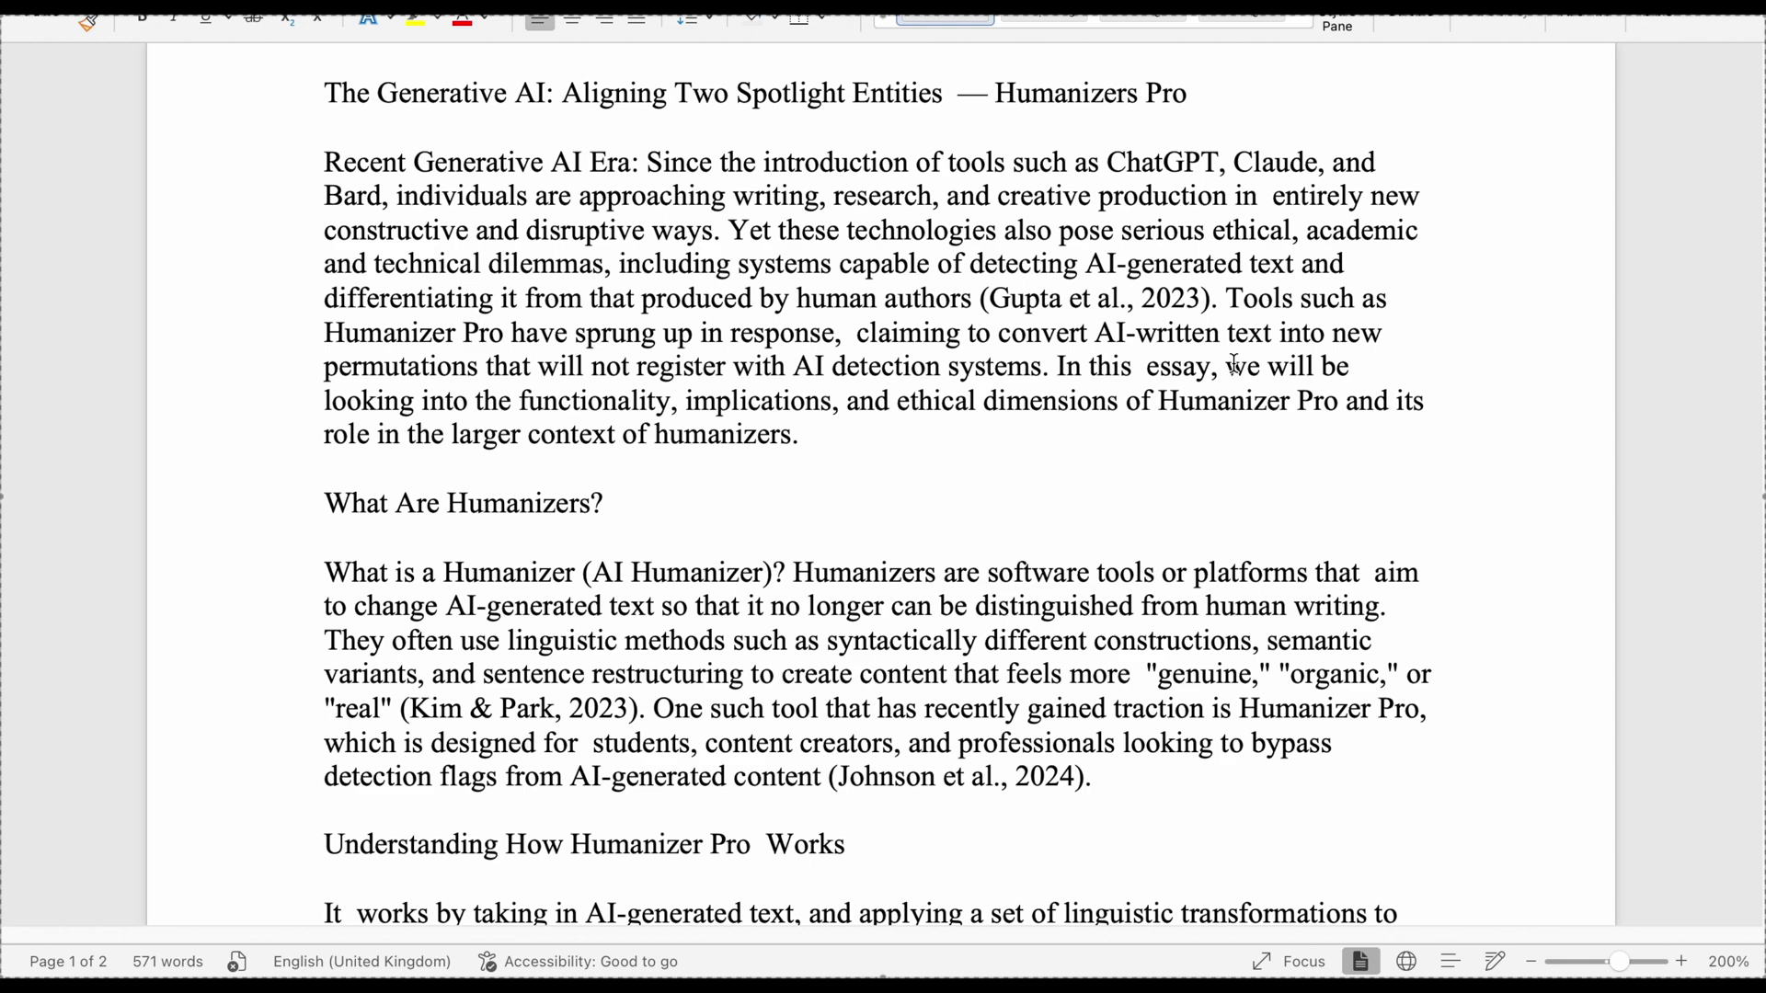
scroll(1234, 363, "down", 1)
scroll(1235, 363, "down", 1)
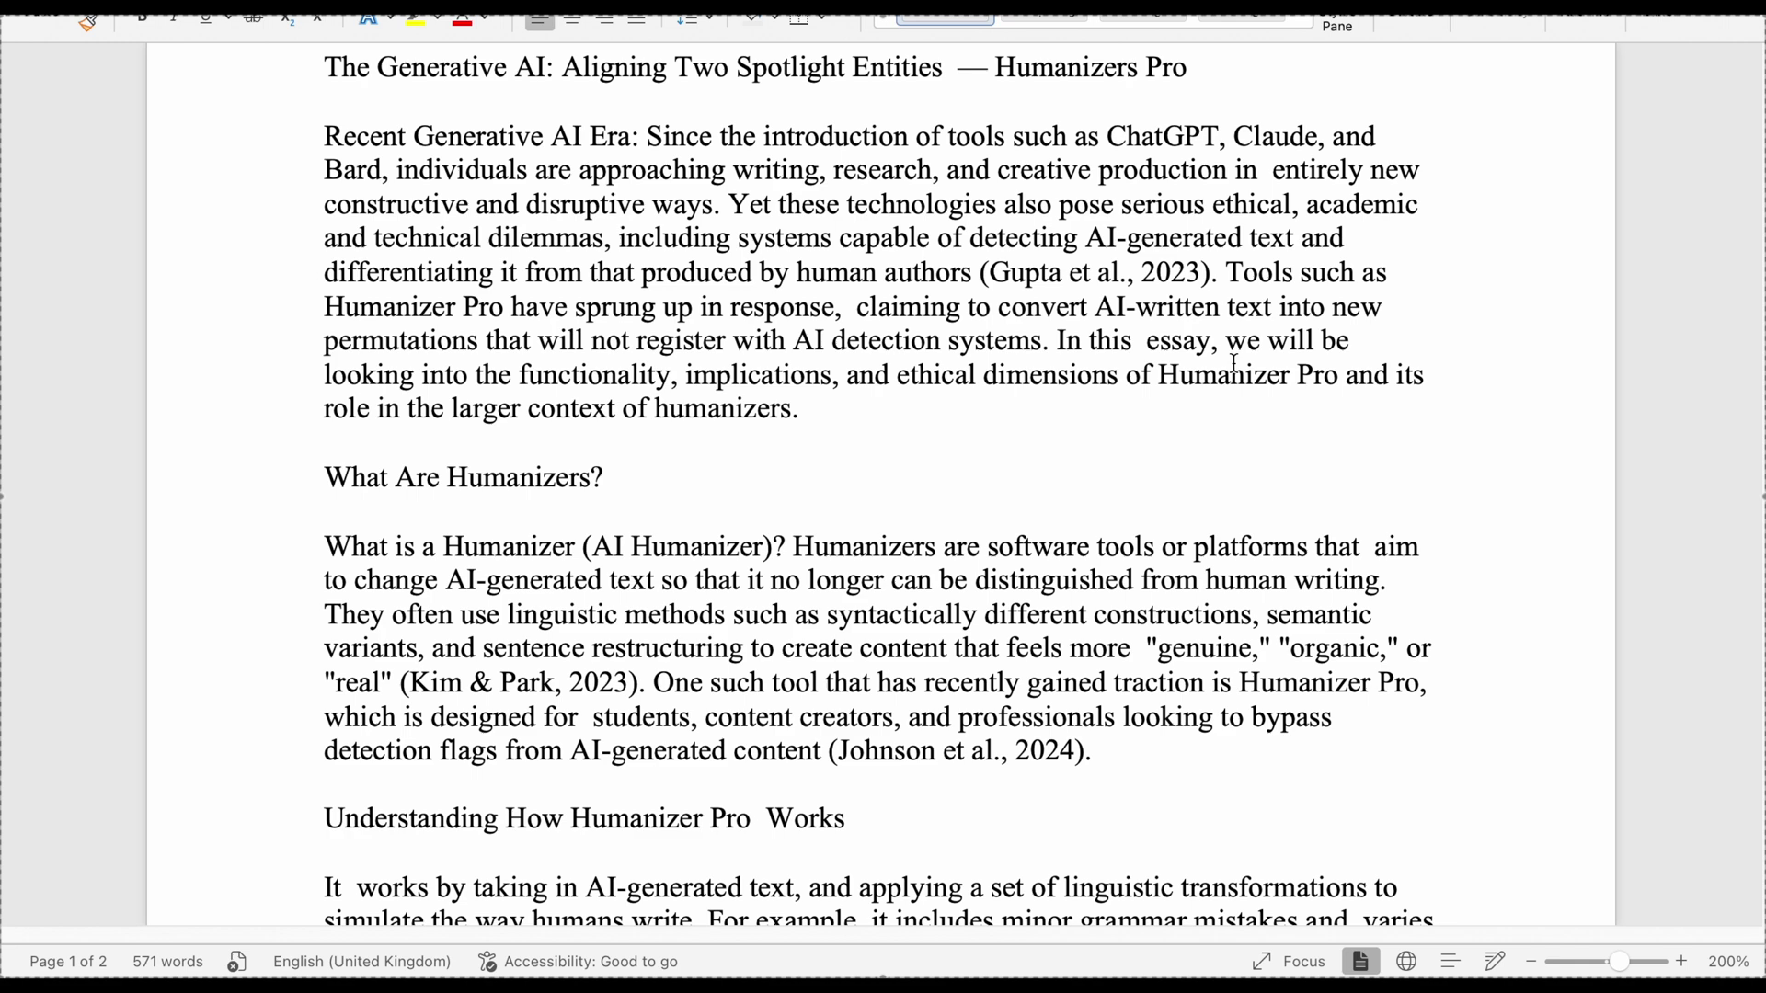
scroll(1234, 363, "down", 3)
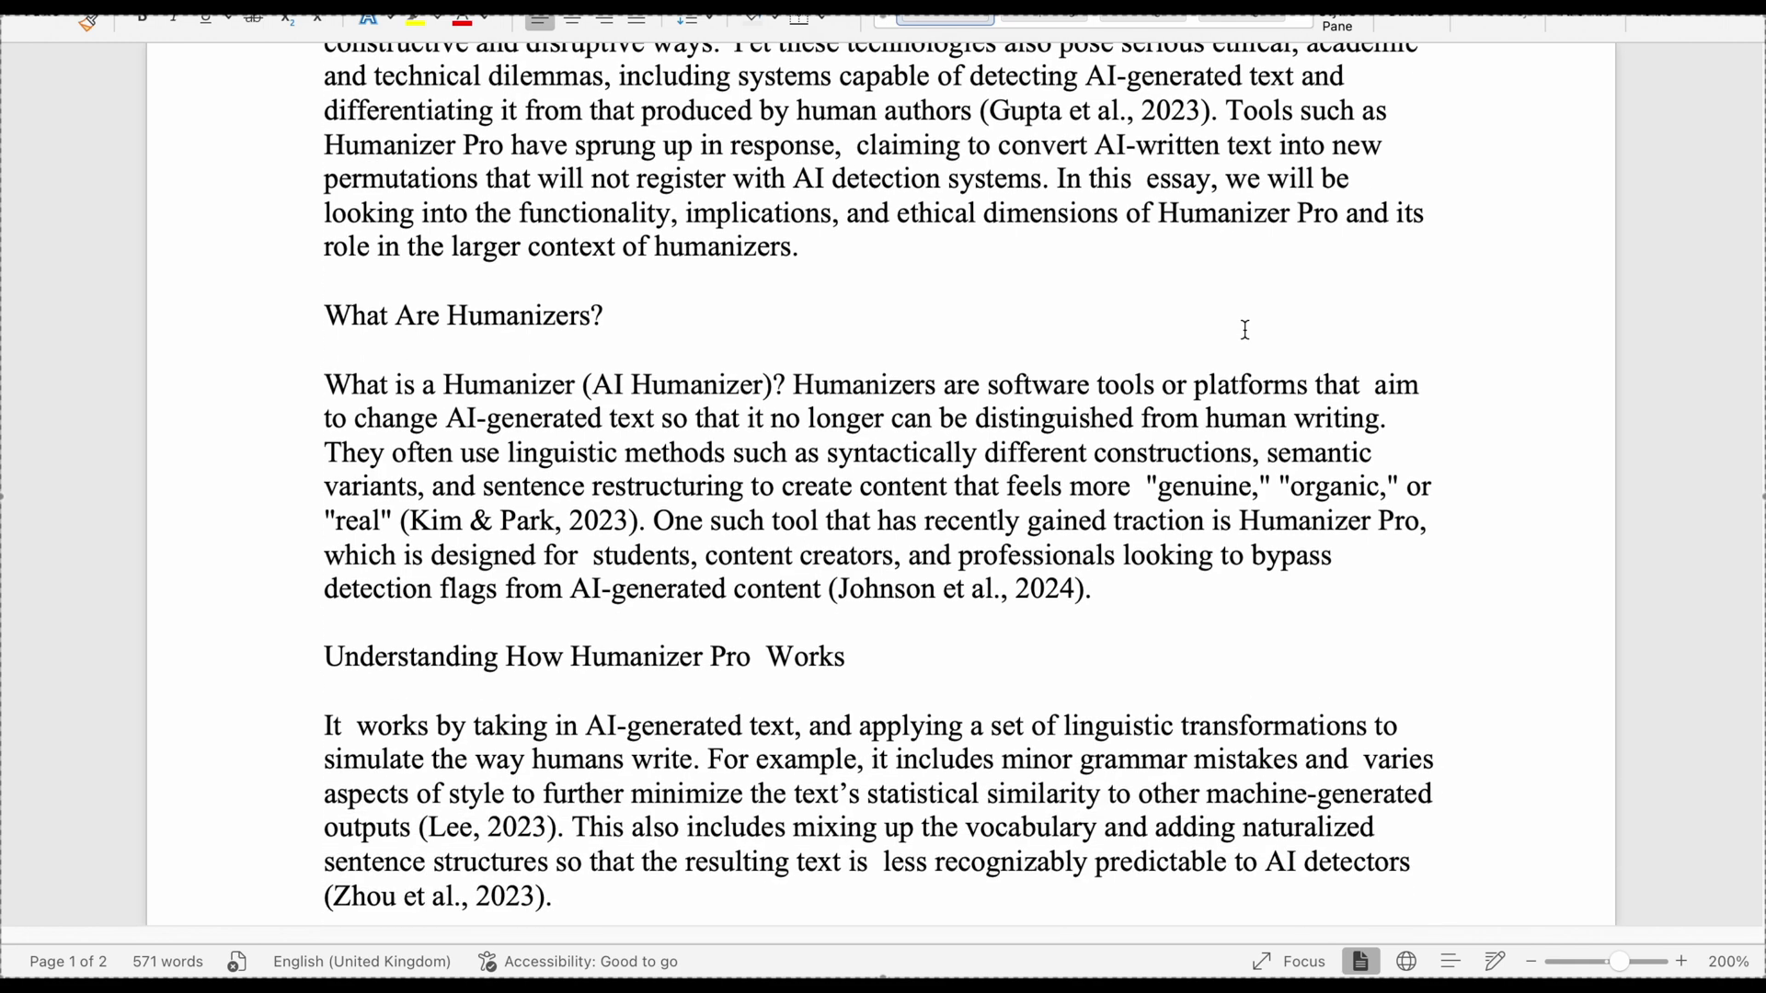
scroll(1139, 186, "down", 3)
scroll(1414, 177, "down", 10)
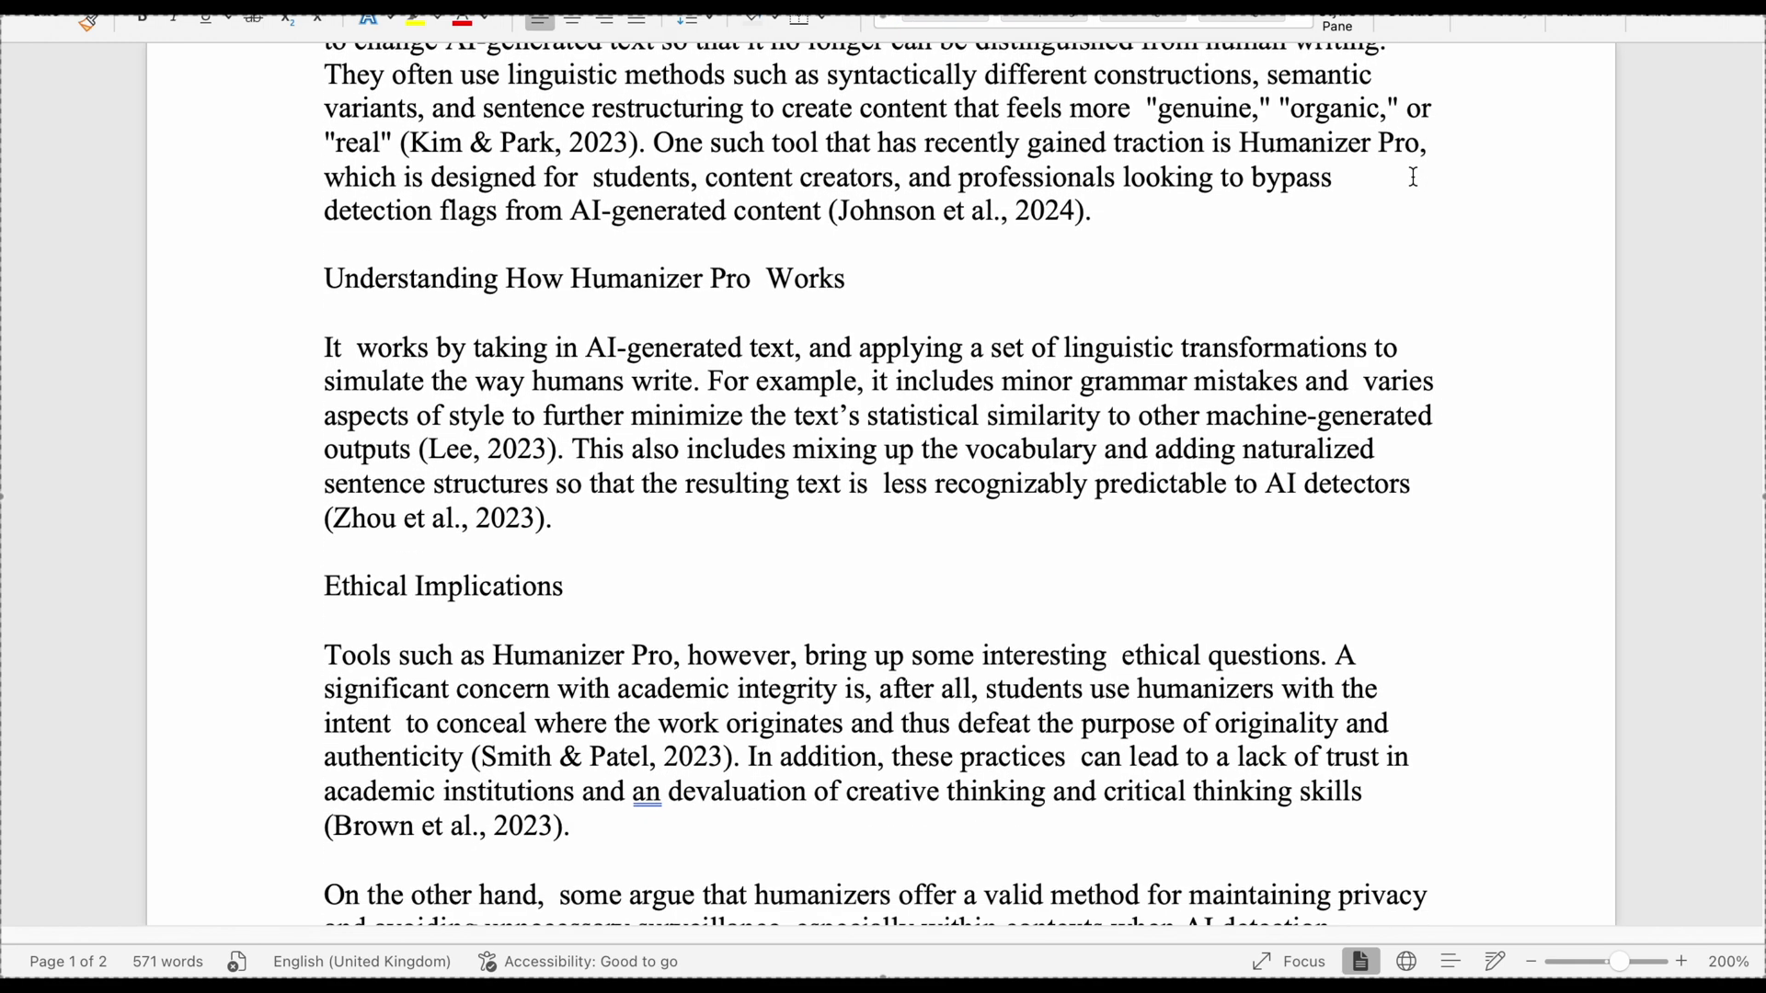
scroll(1414, 177, "down", 8)
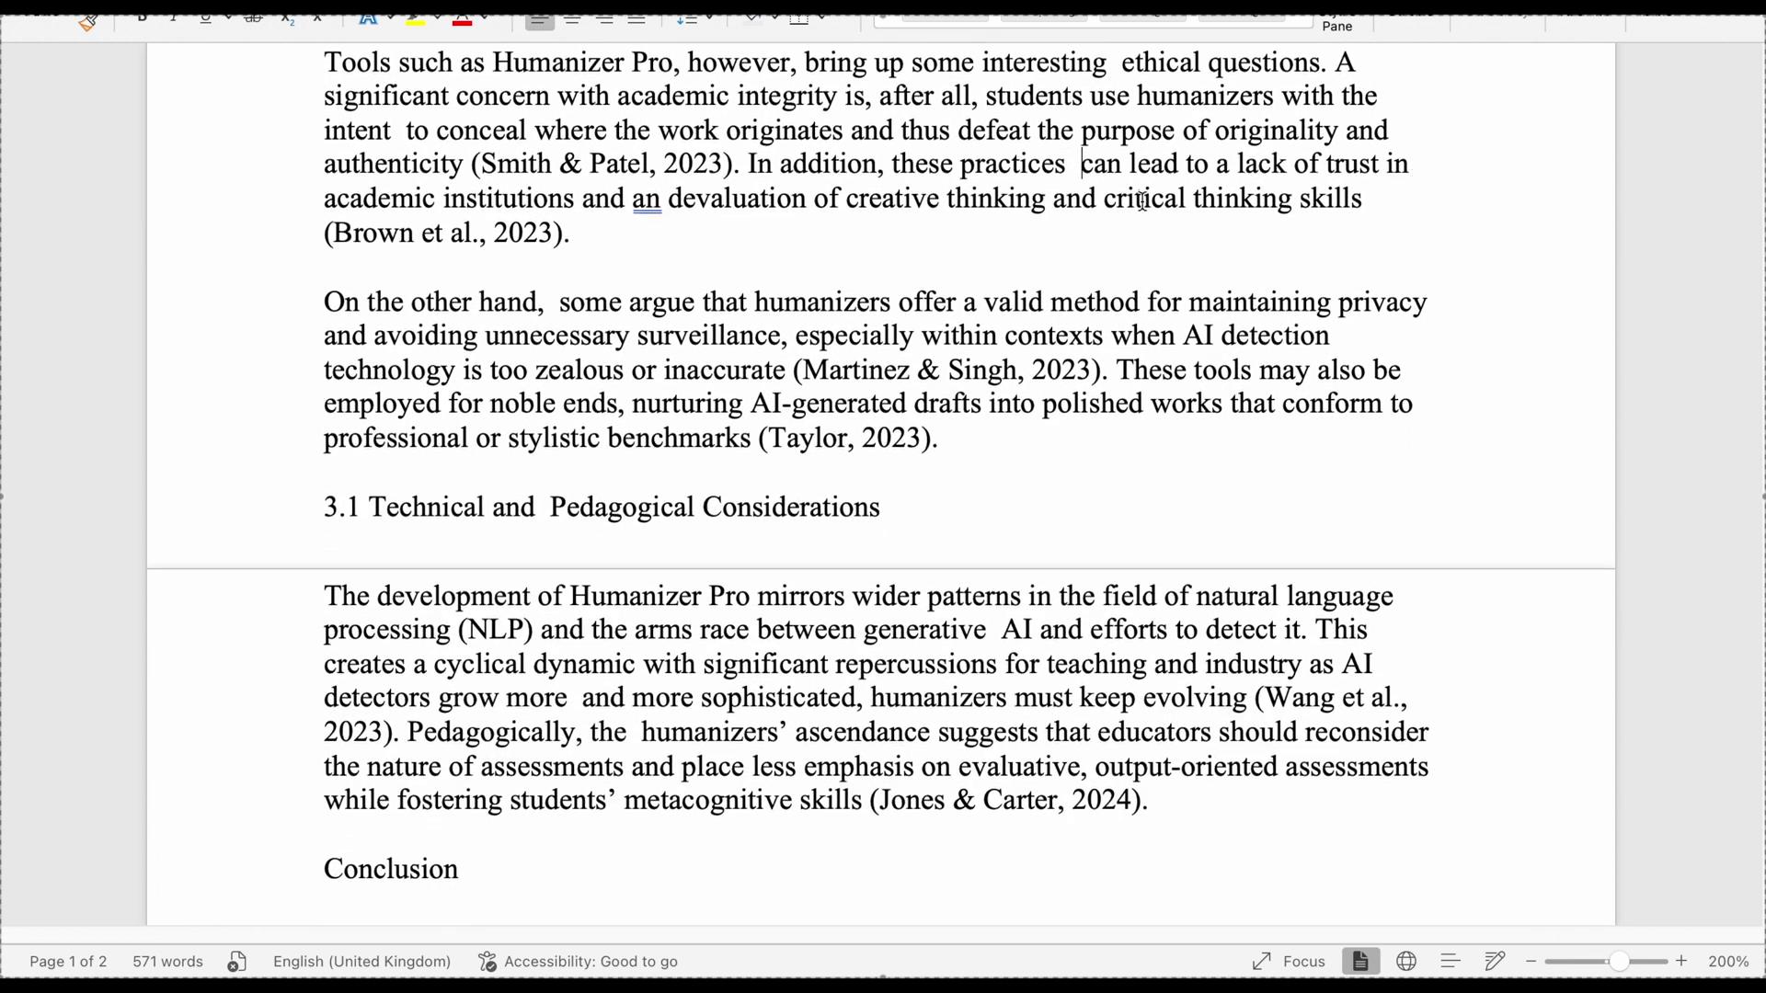
scroll(1251, 187, "down", 9)
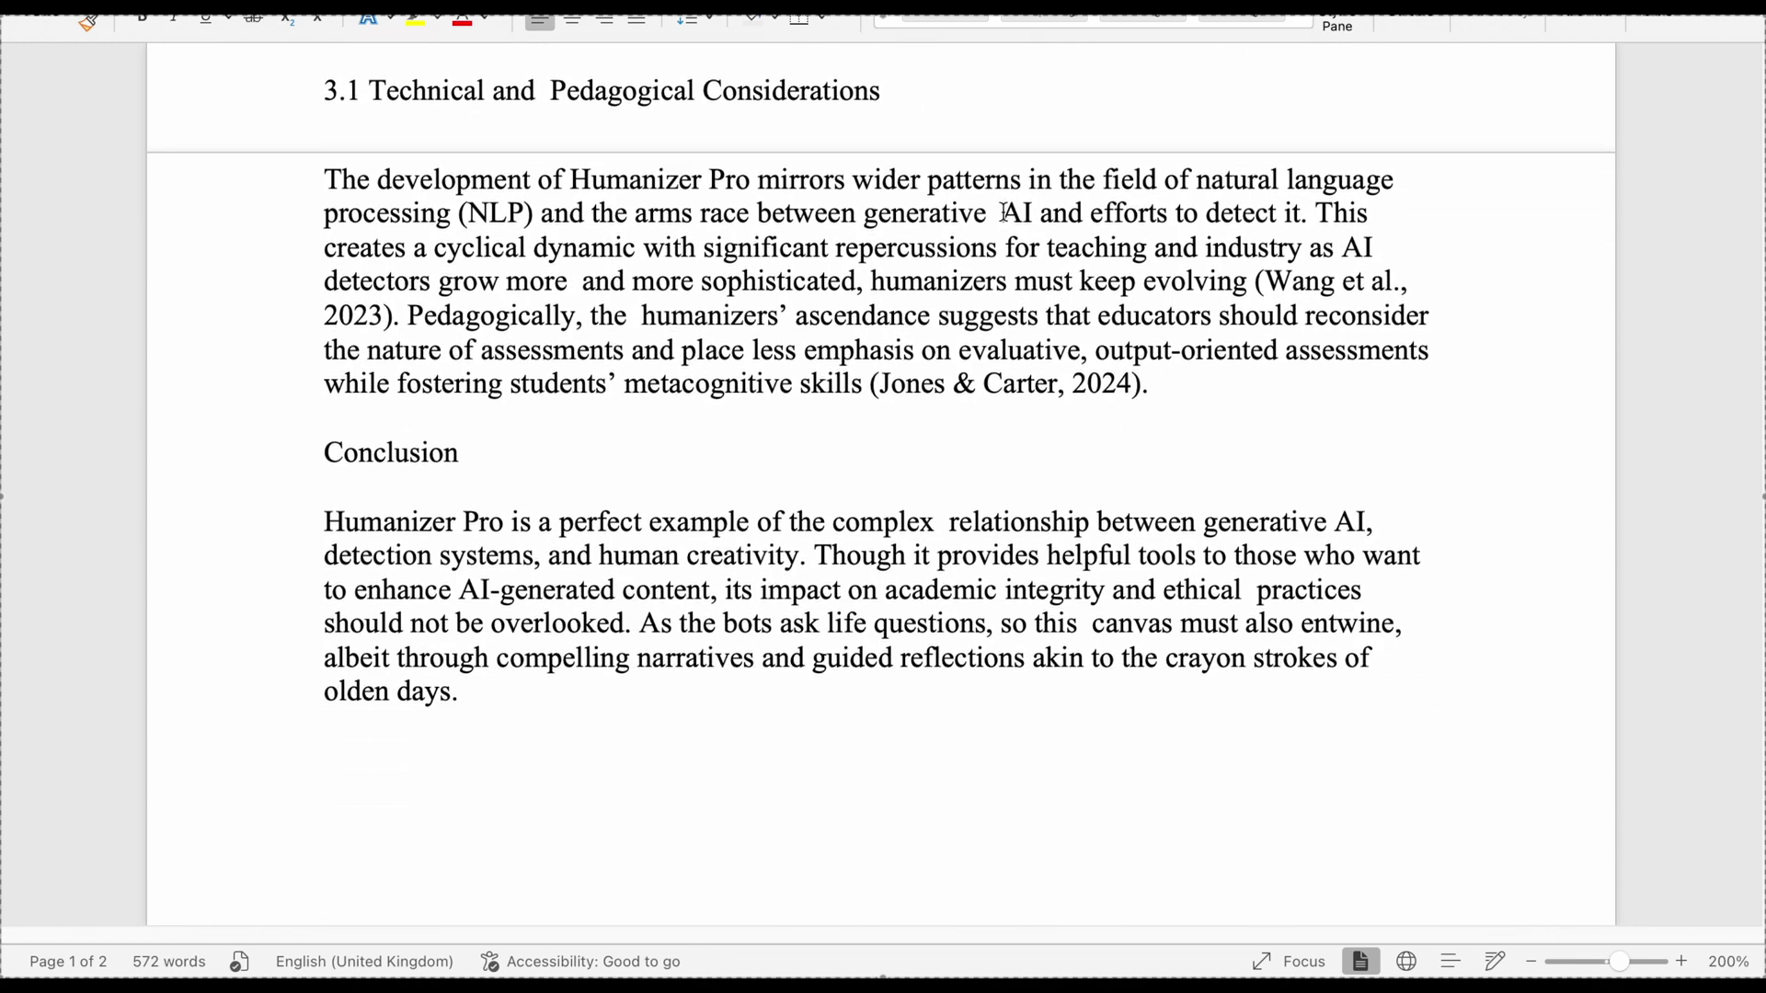
scroll(1343, 314, "down", 1)
- Highlight the humanized Conclusion's last sentence, 'As the bots ask life questions … olden days.'
left_click_drag(641, 369, 774, 420)
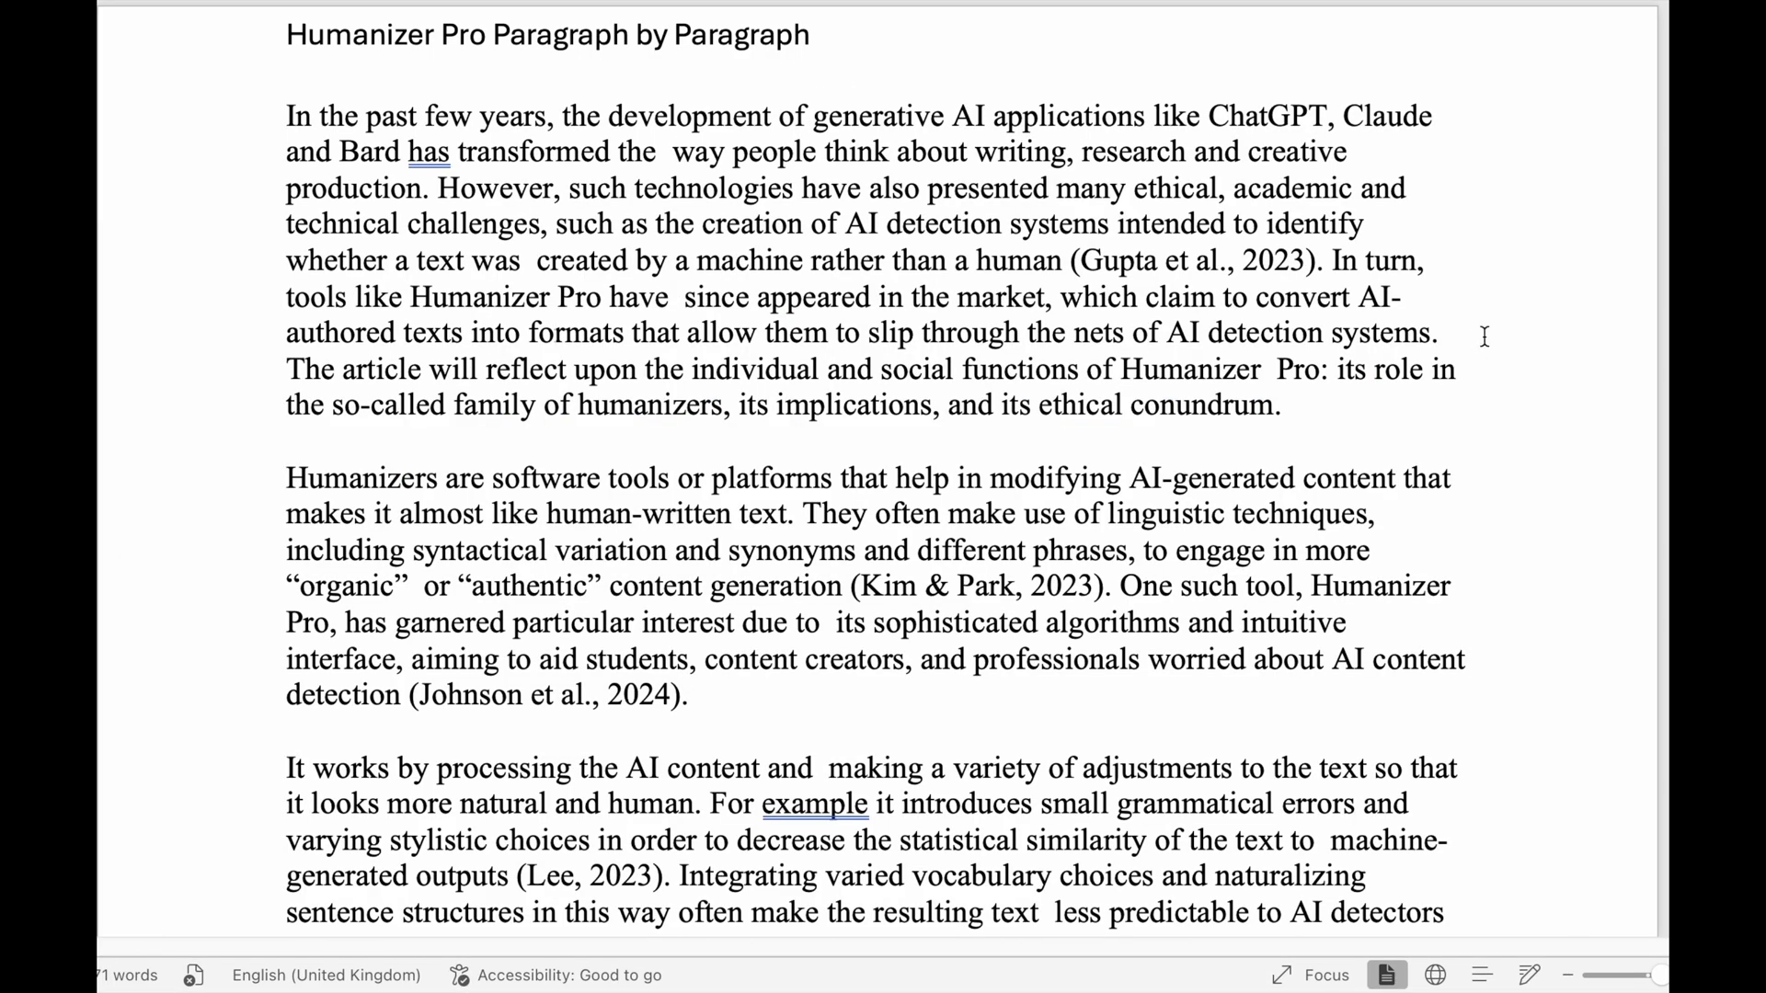
- Read down the humanized essay and highlight the phrase 'slip through the nets'
scroll(676, 148, "down", 2)
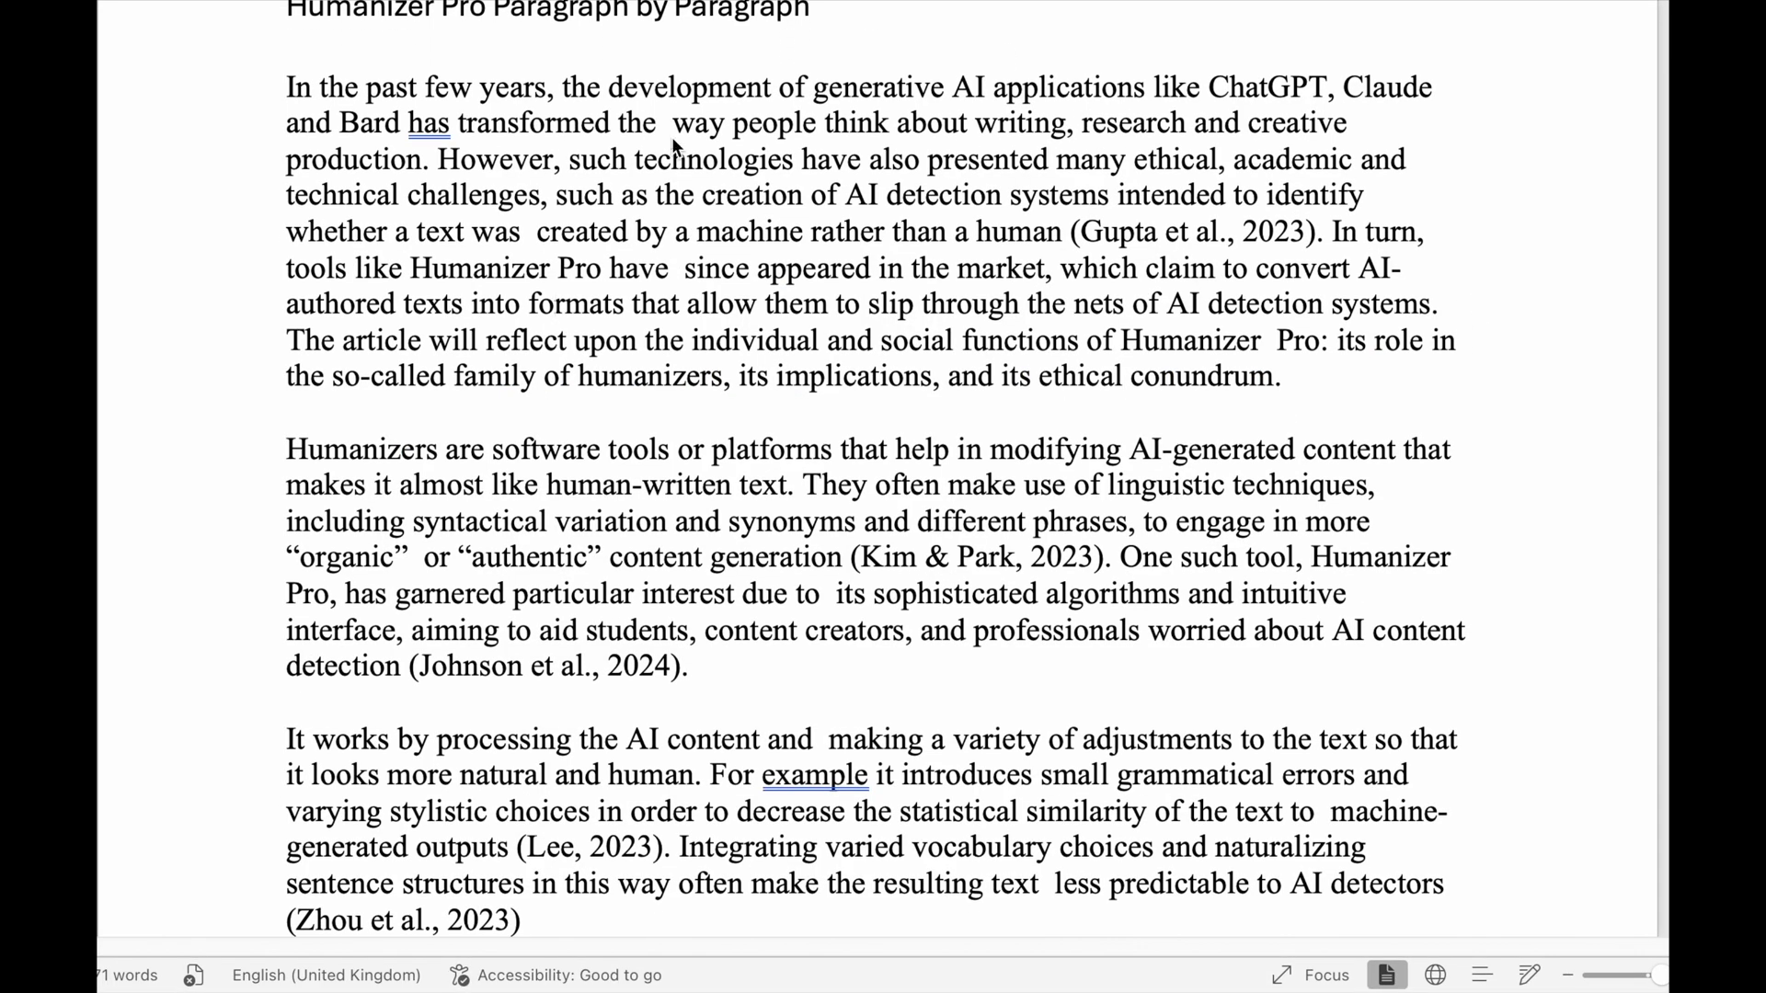
scroll(843, 193, "down", 2)
scroll(843, 193, "down", 2)
left_click(543, 126)
scroll(543, 126, "down", 2)
scroll(668, 96, "down", 2)
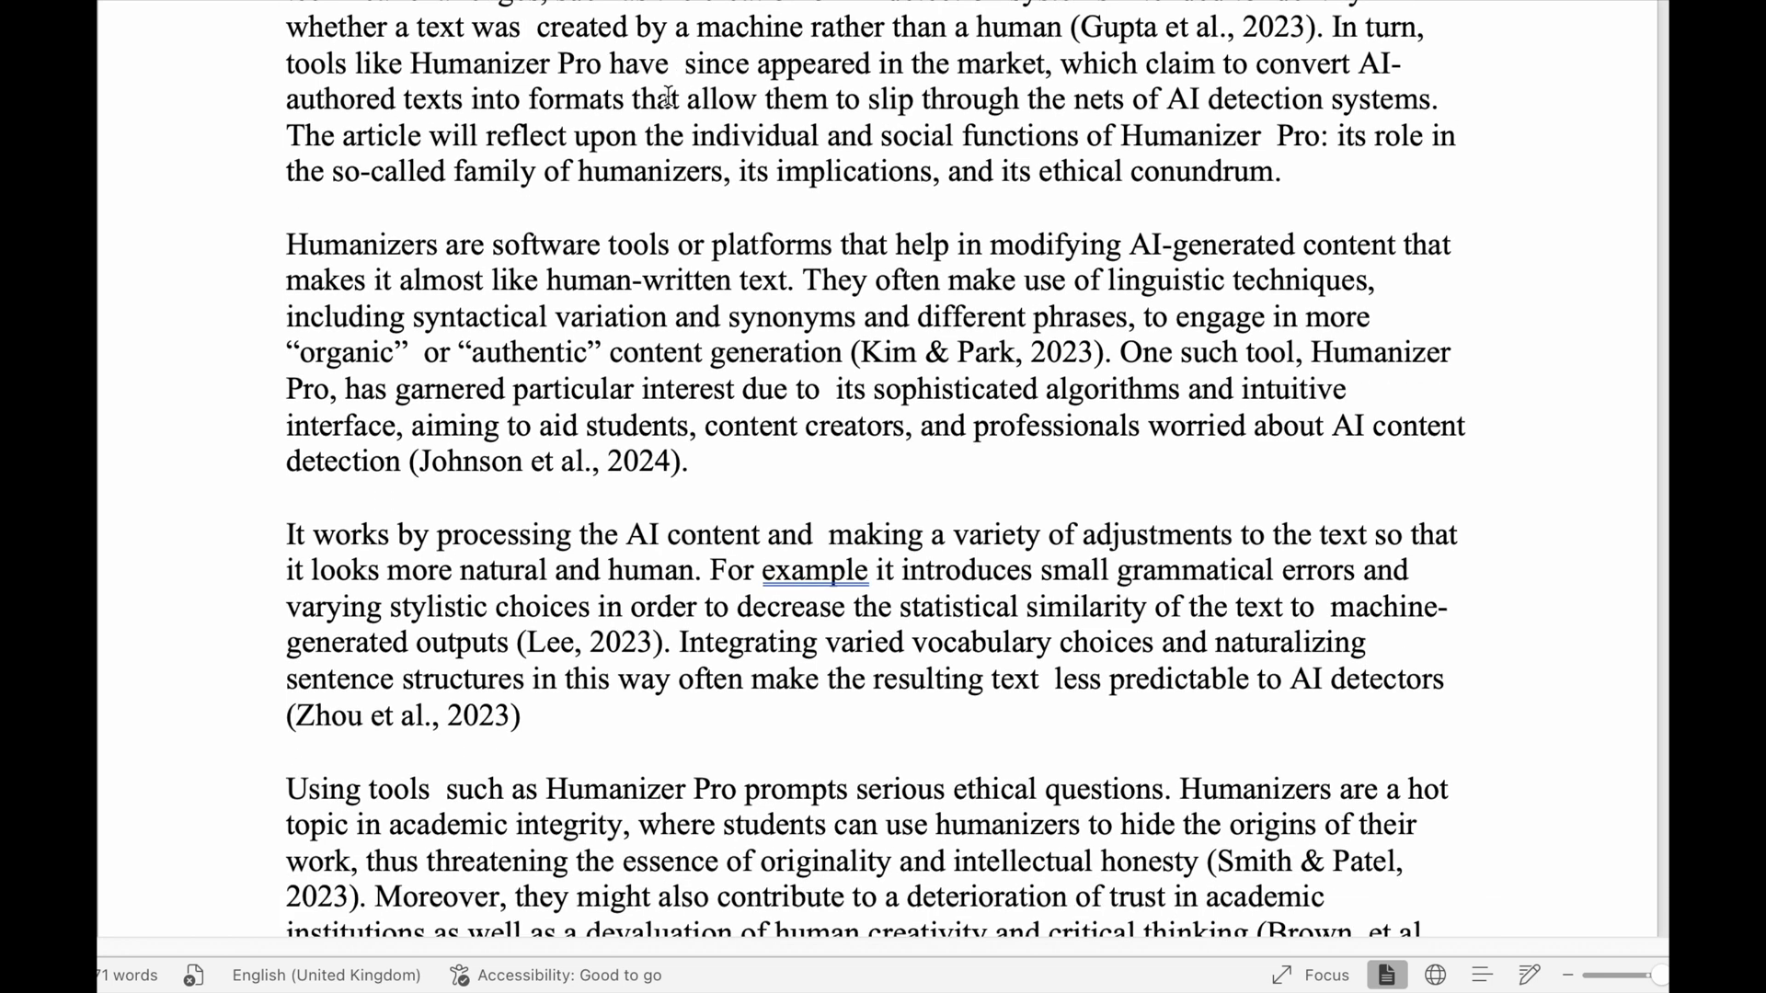
scroll(669, 97, "down", 1)
left_click_drag(870, 81, 1129, 85)
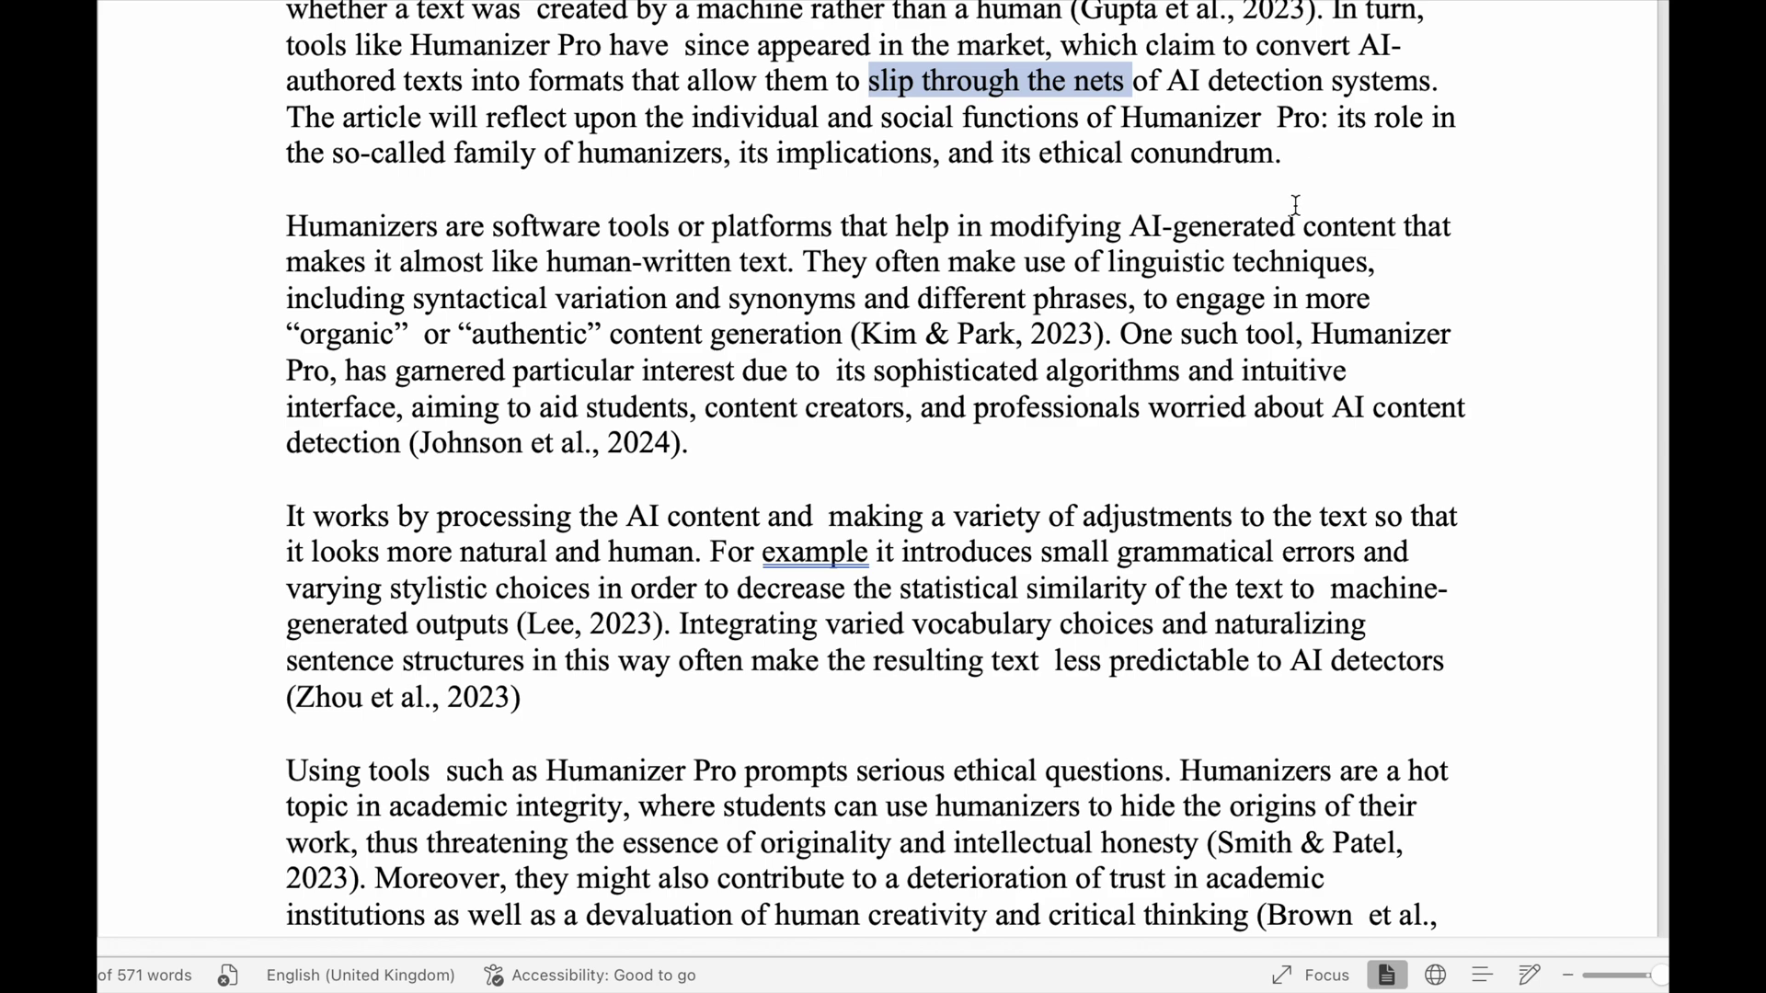
- Show Word's 'mis calibrated' spelling suggestion for the flagged word 'miscalibrated'
scroll(1063, 537, "down", 4)
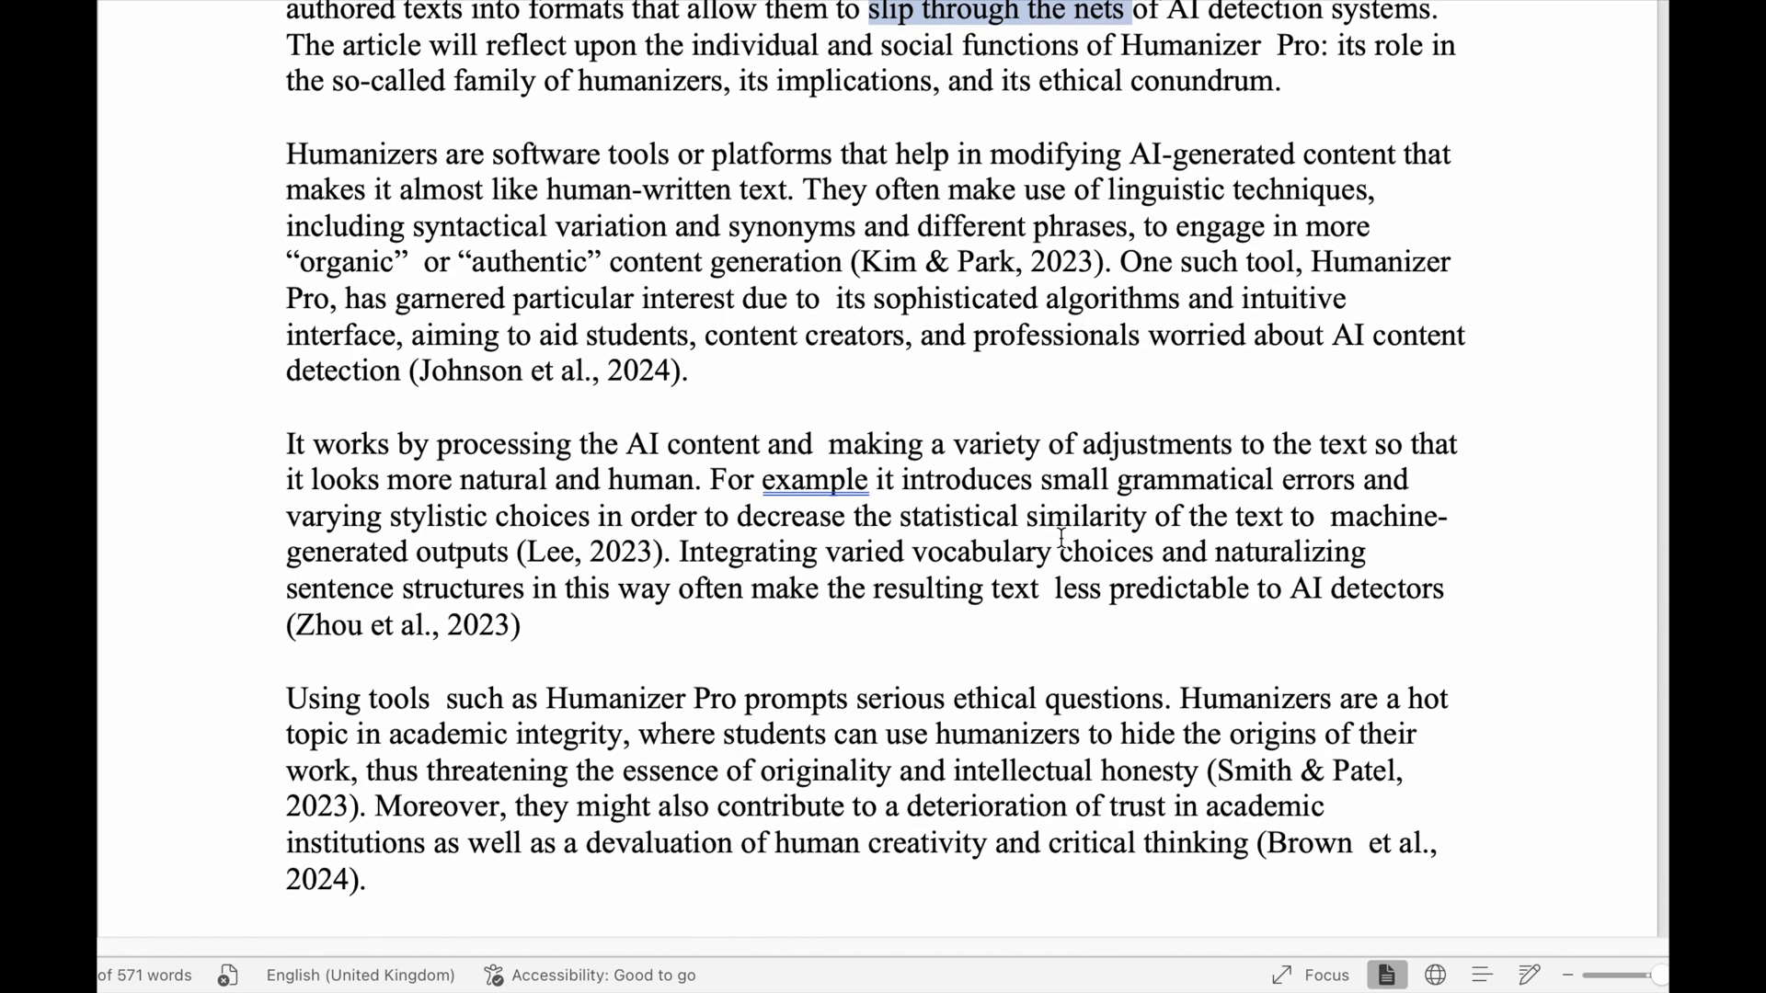
scroll(1062, 536, "down", 10)
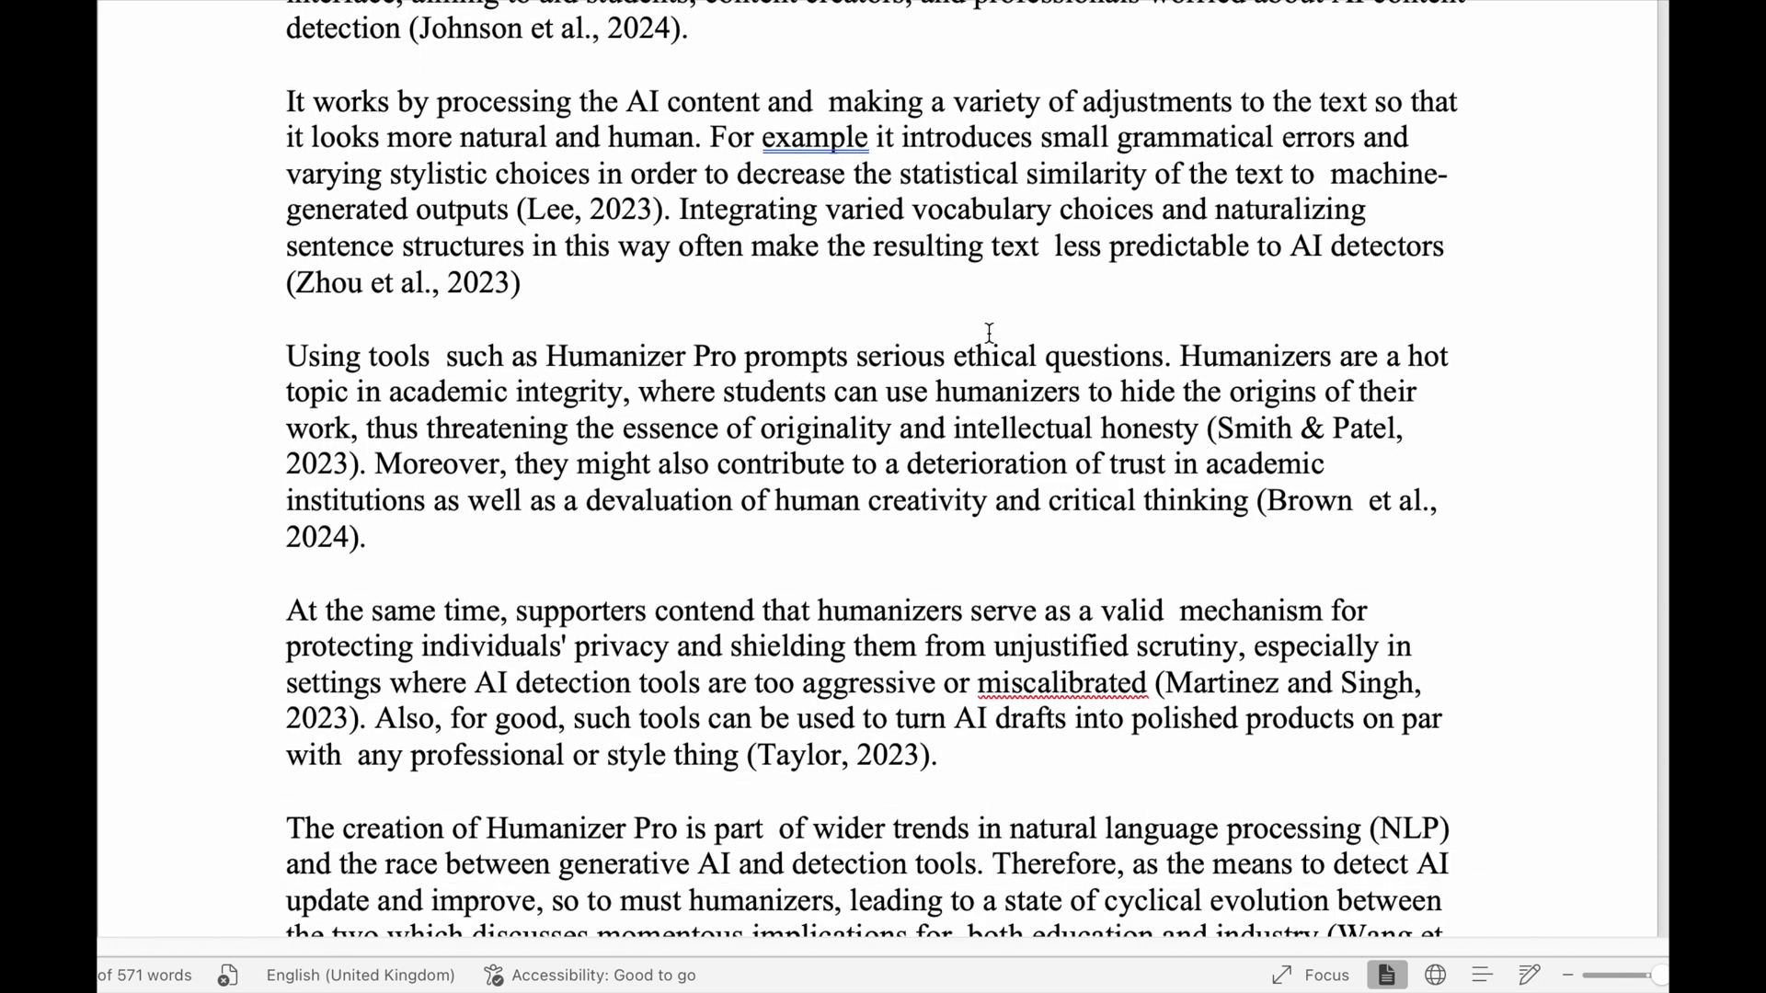
scroll(989, 333, "down", 15)
left_click(1053, 147)
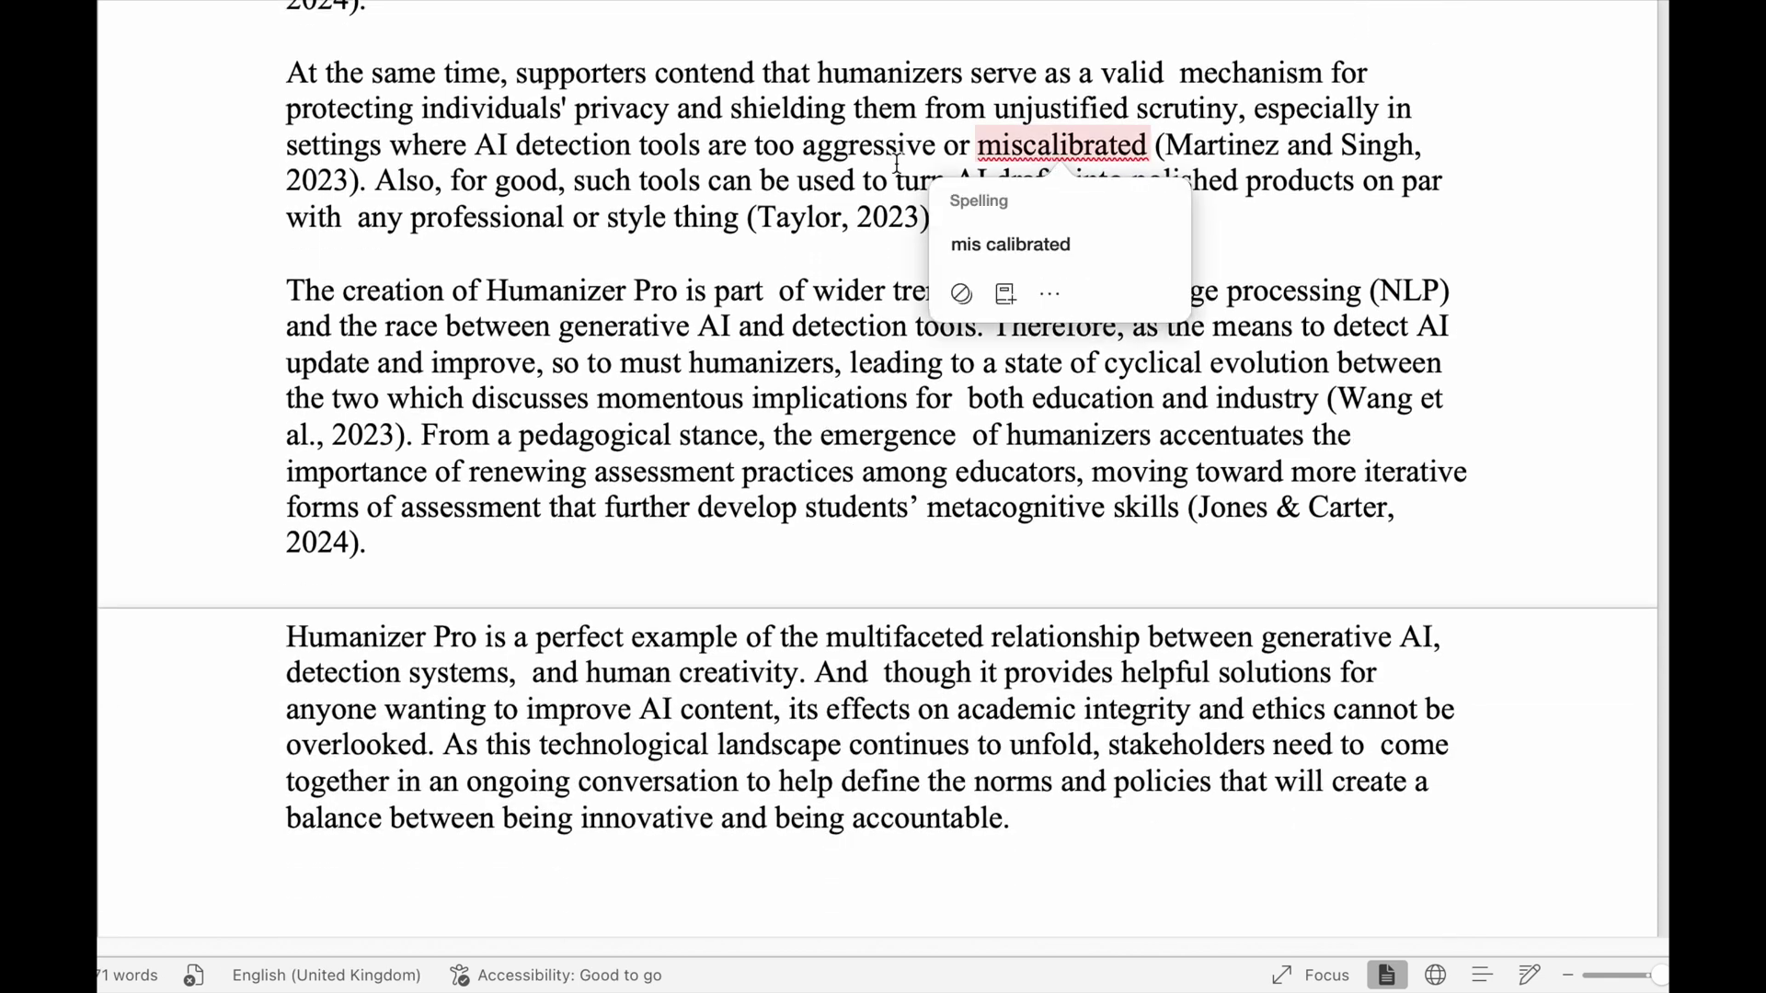
scroll(1053, 156, "down", 2)
left_click_drag(708, 103, 760, 147)
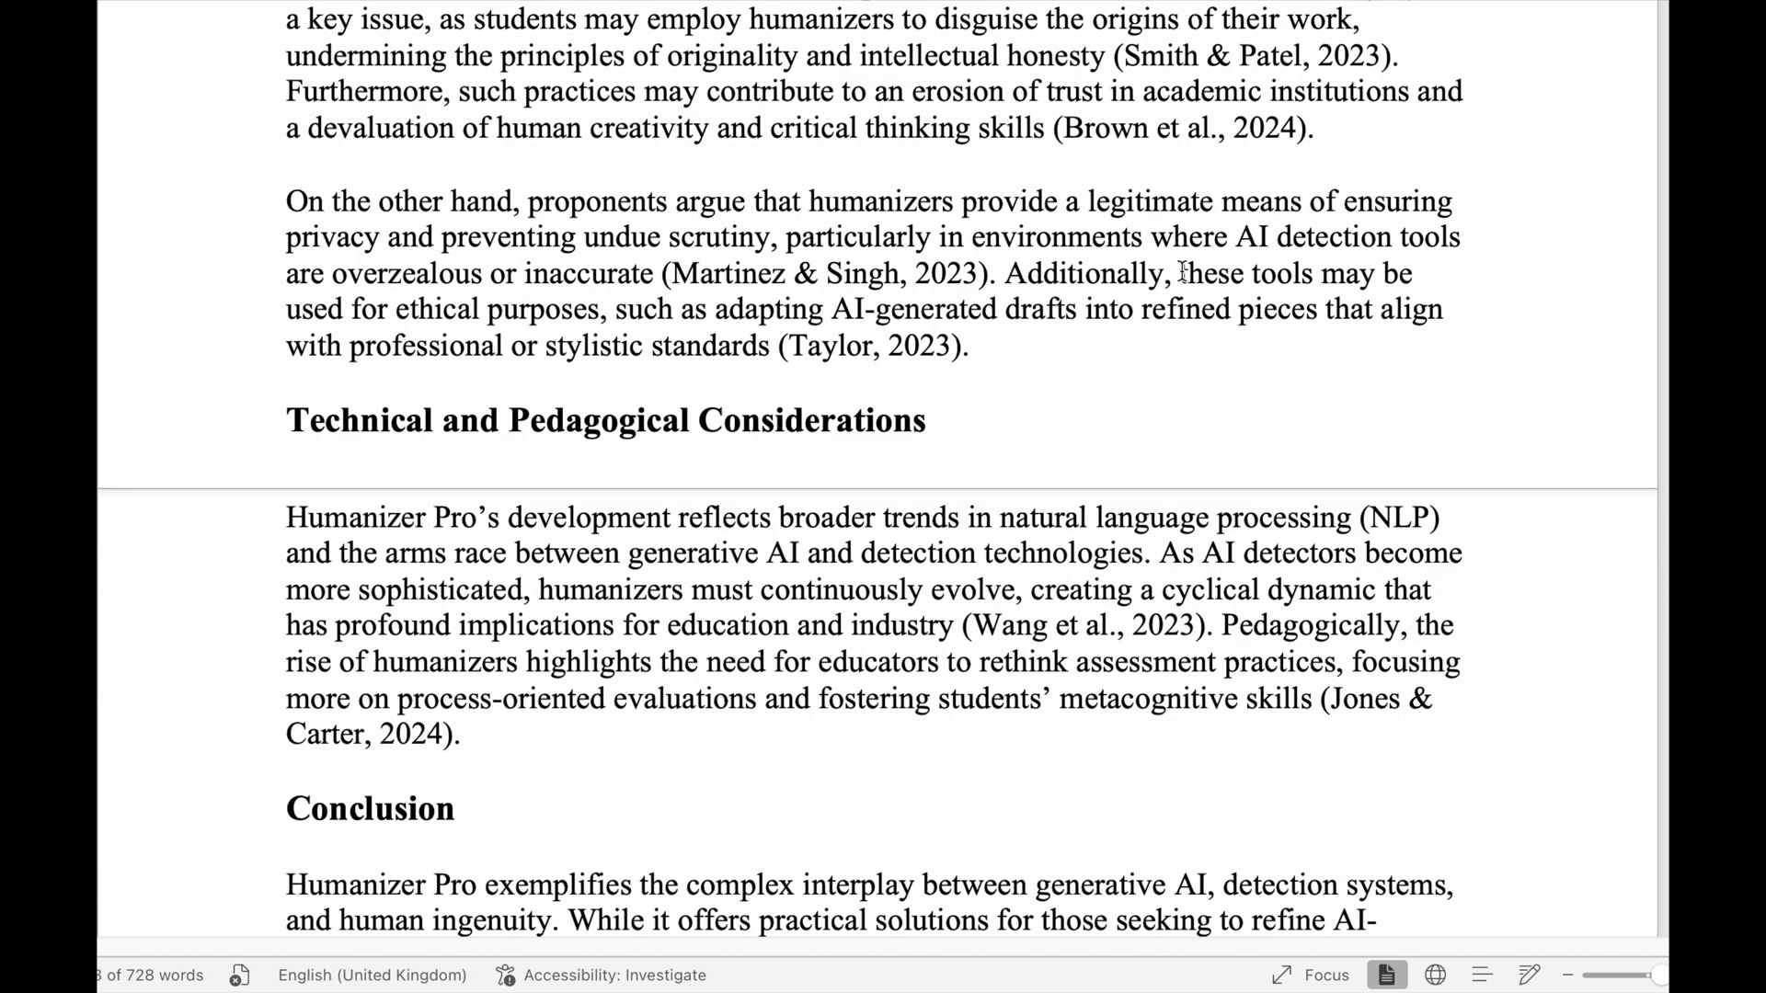
left_click_drag(1180, 273, 762, 348)
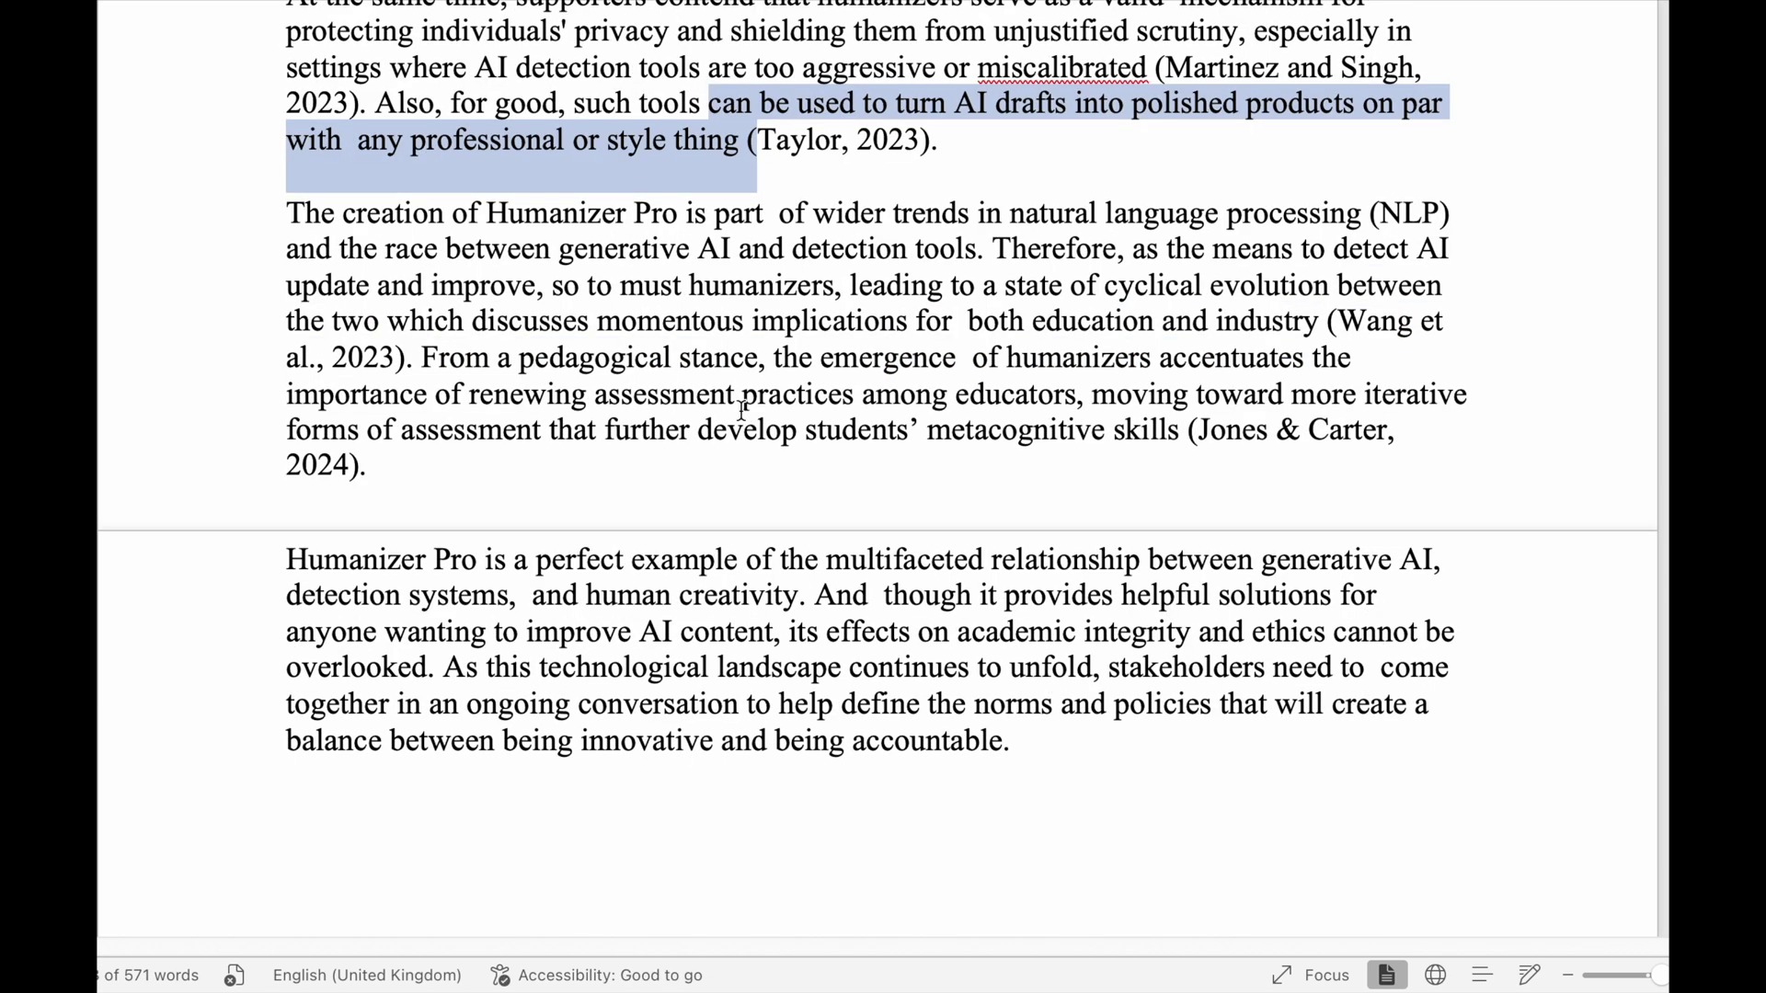
scroll(741, 410, "down", 3)
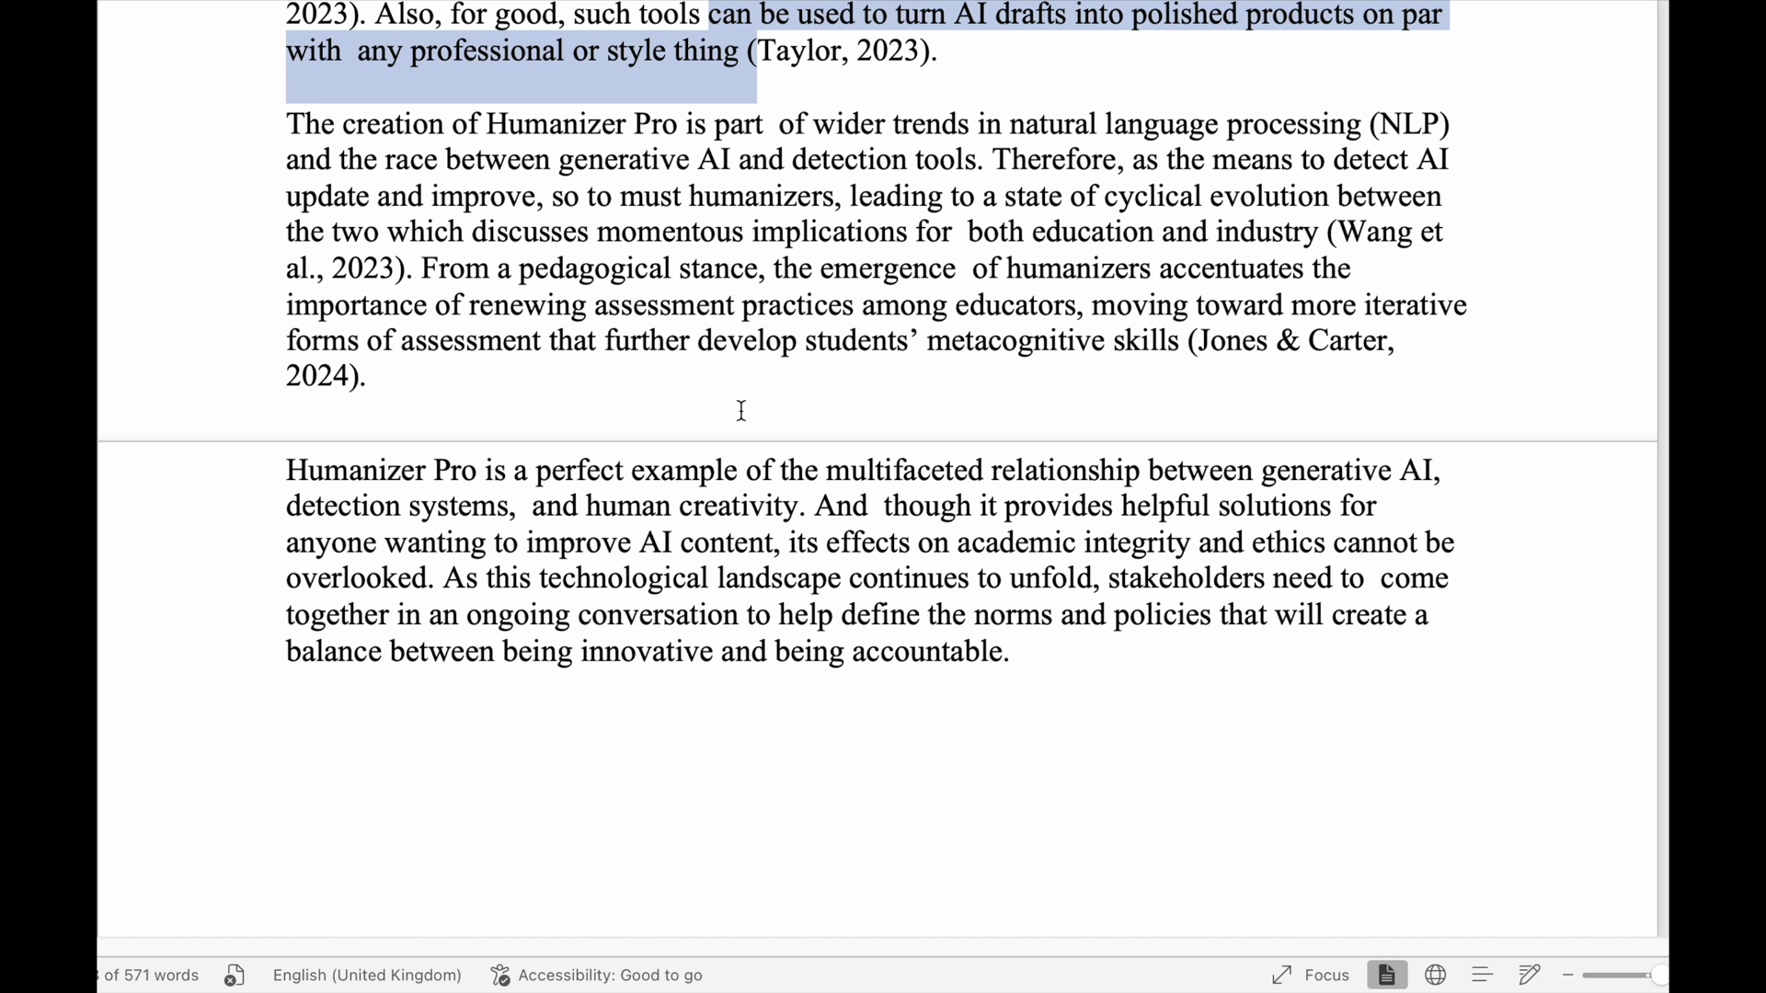
scroll(742, 410, "down", 1)
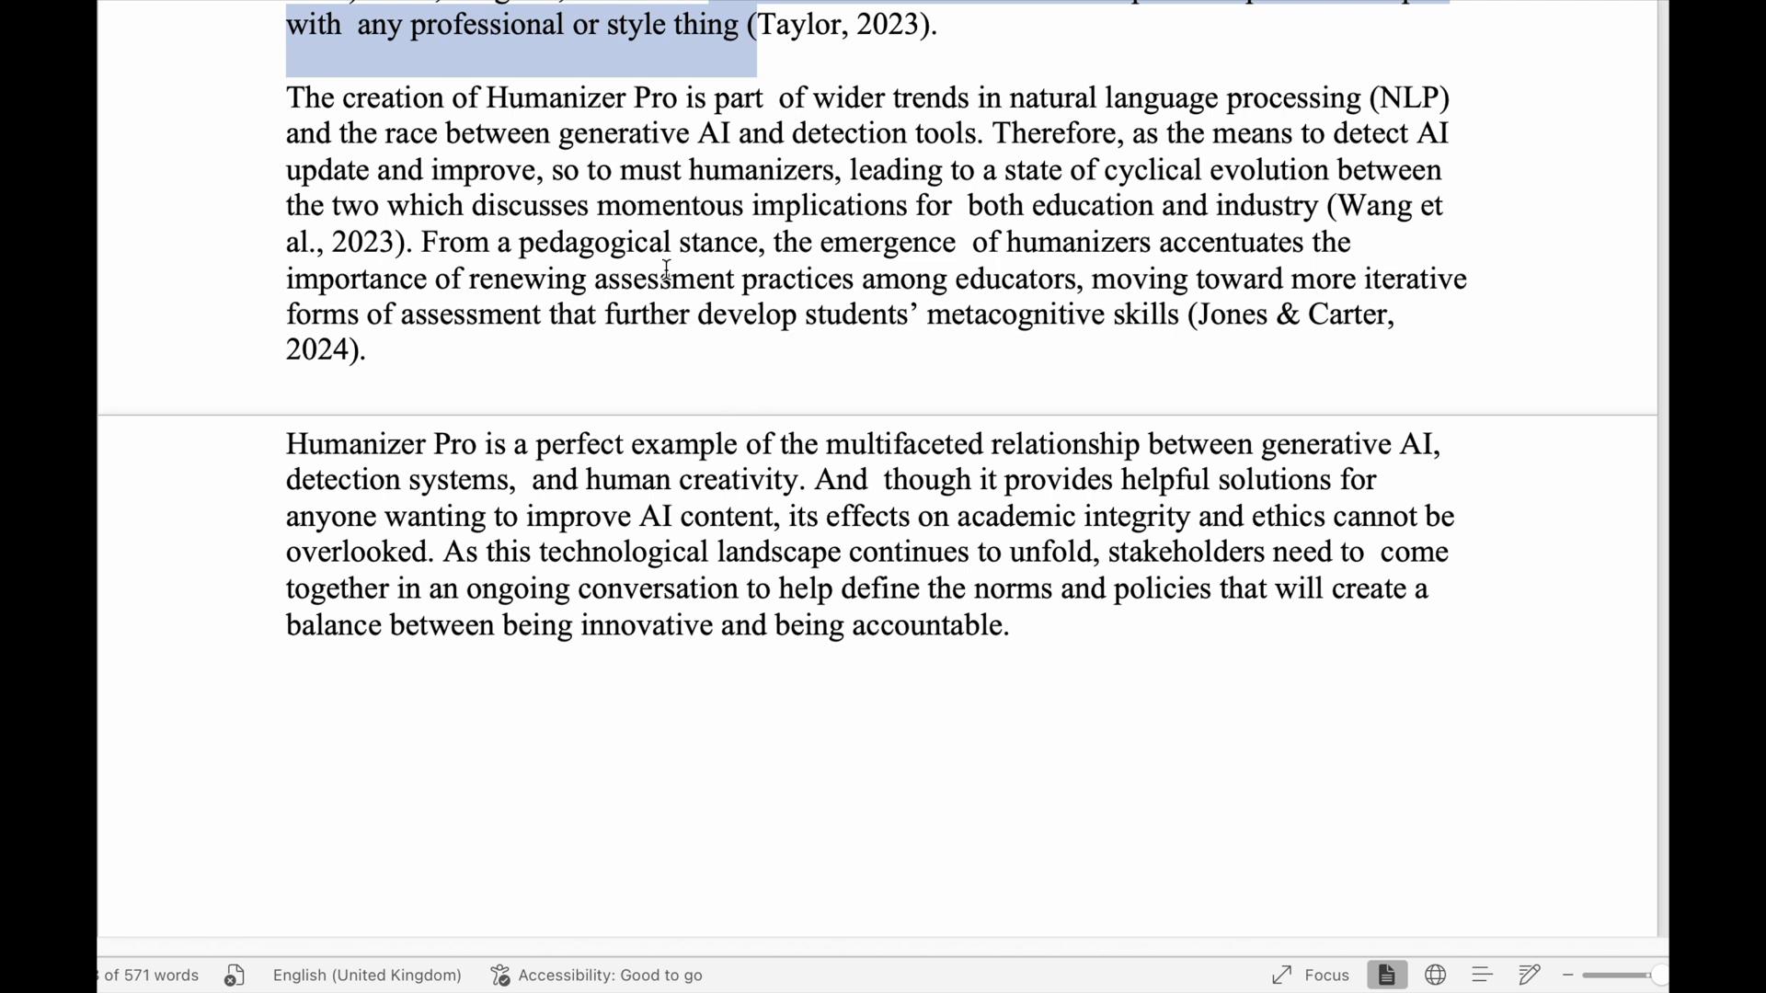
left_click_drag(554, 172, 620, 172)
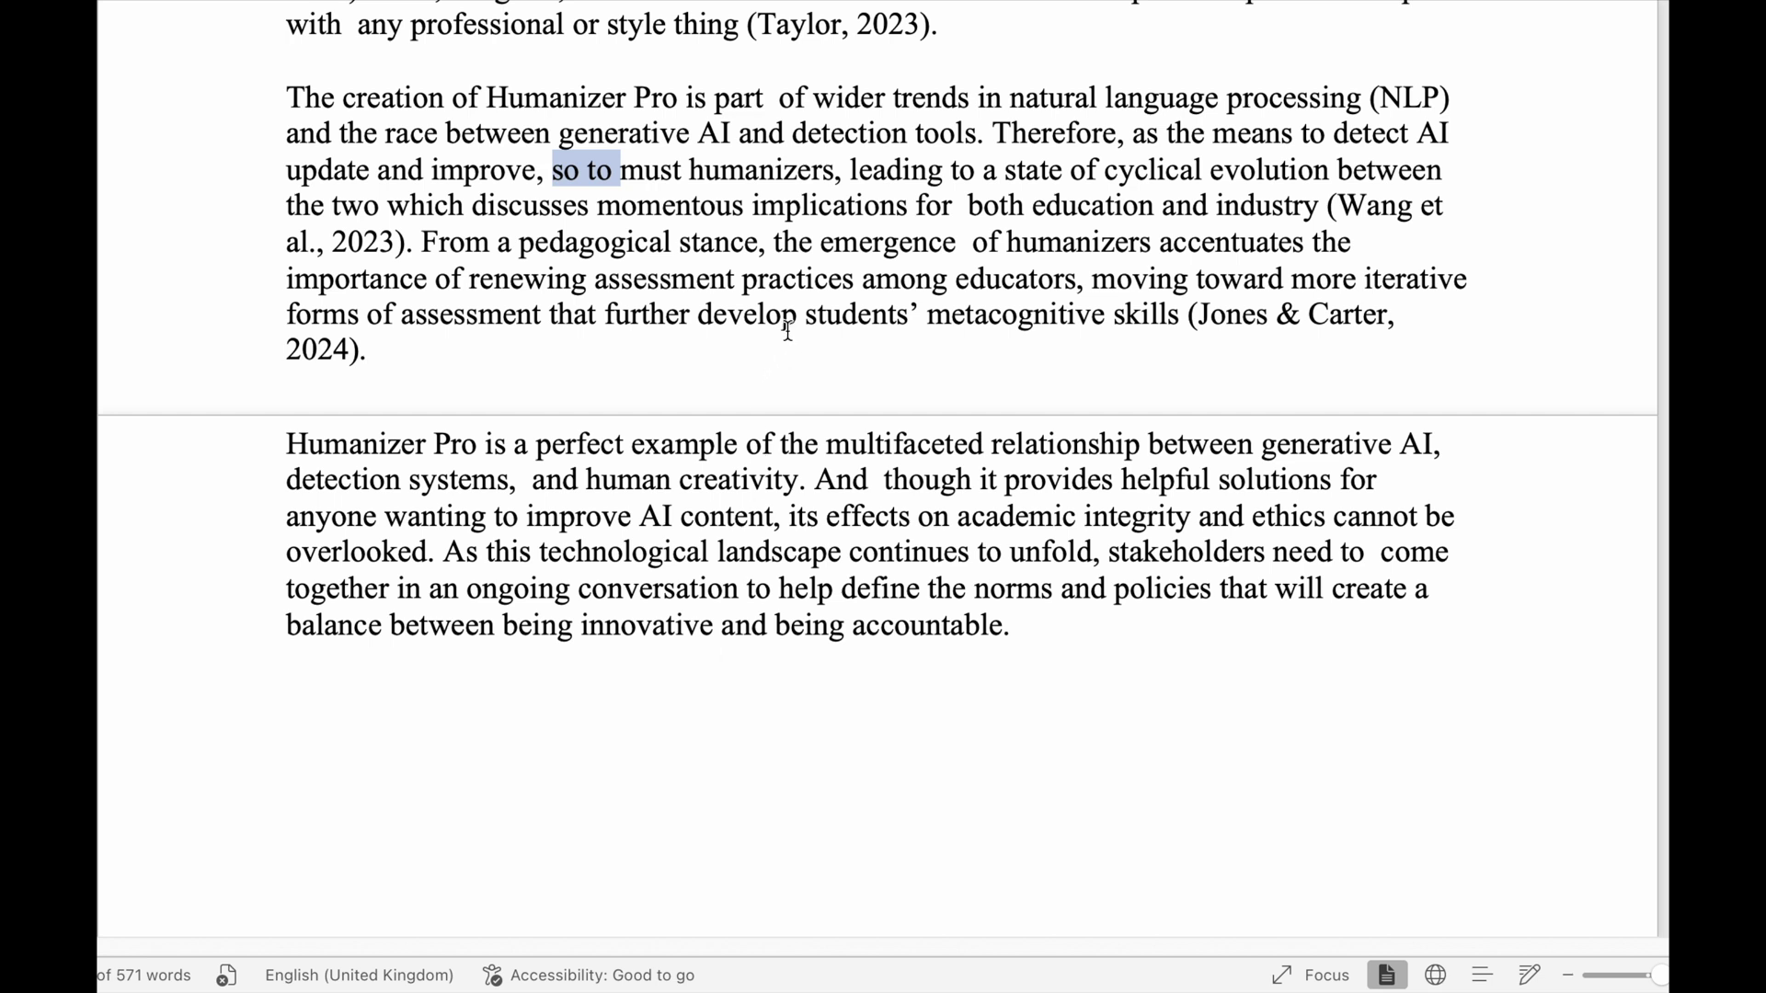
scroll(788, 331, "down", 1)
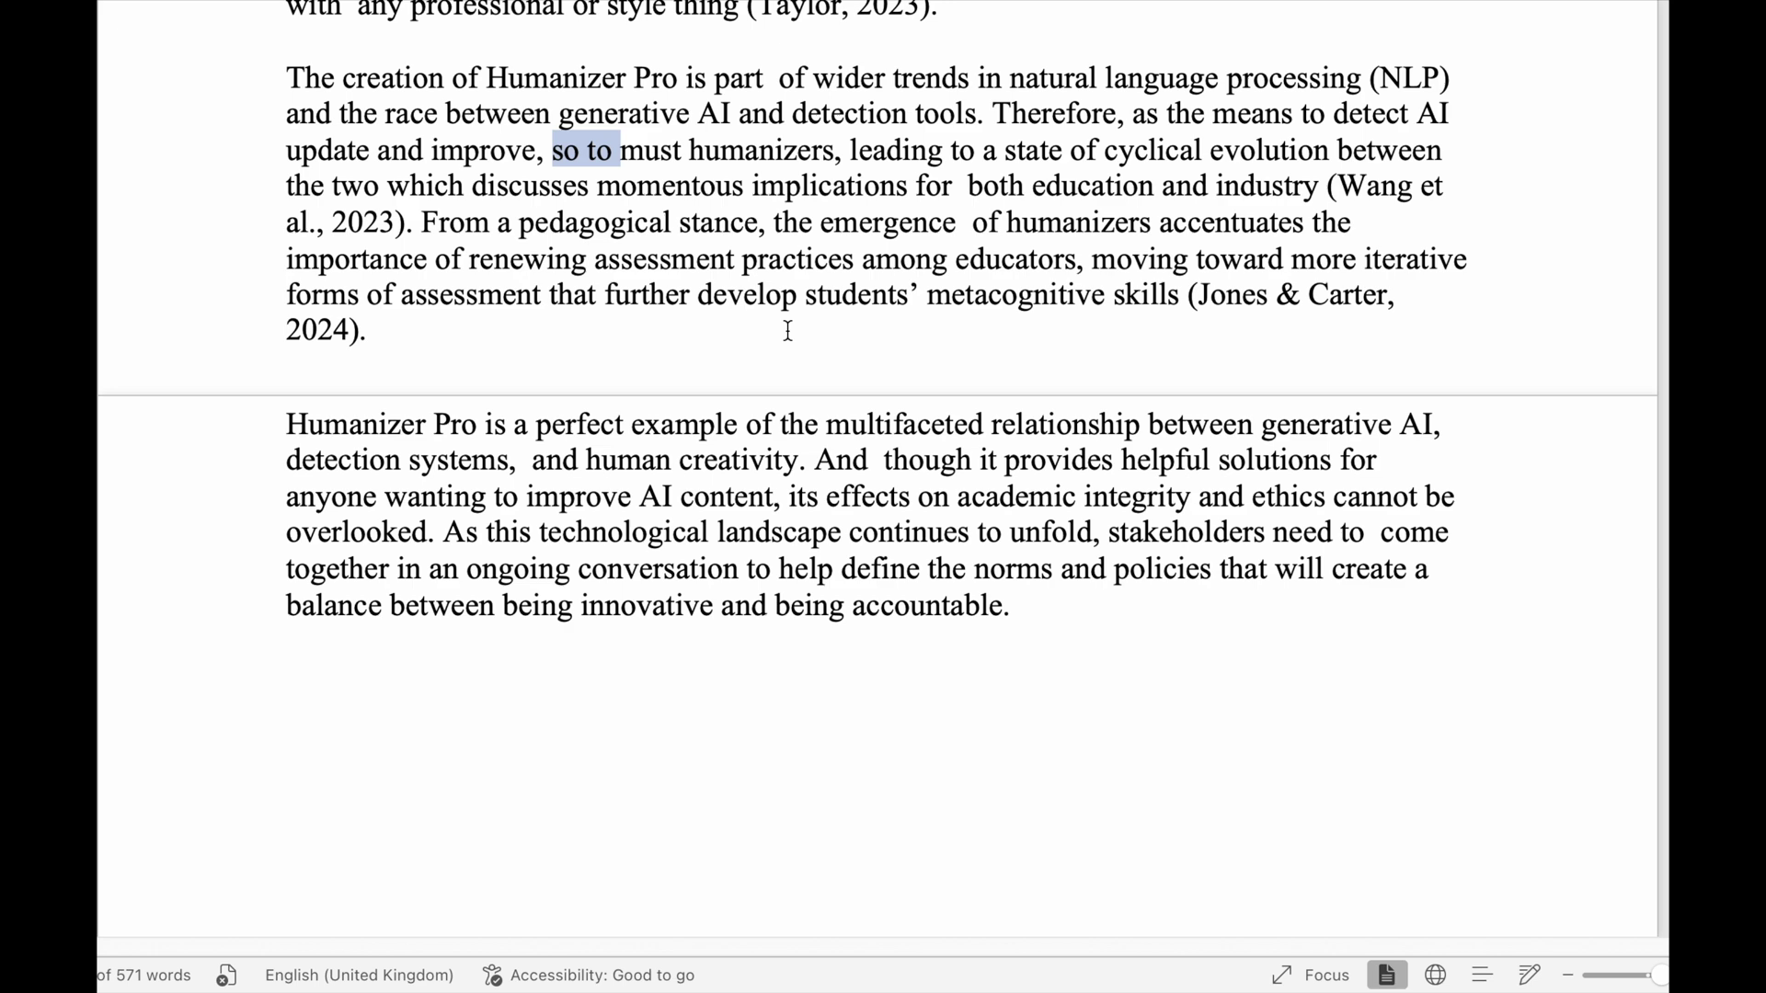
scroll(788, 331, "up", 1)
scroll(787, 331, "down", 3)
scroll(788, 332, "down", 4)
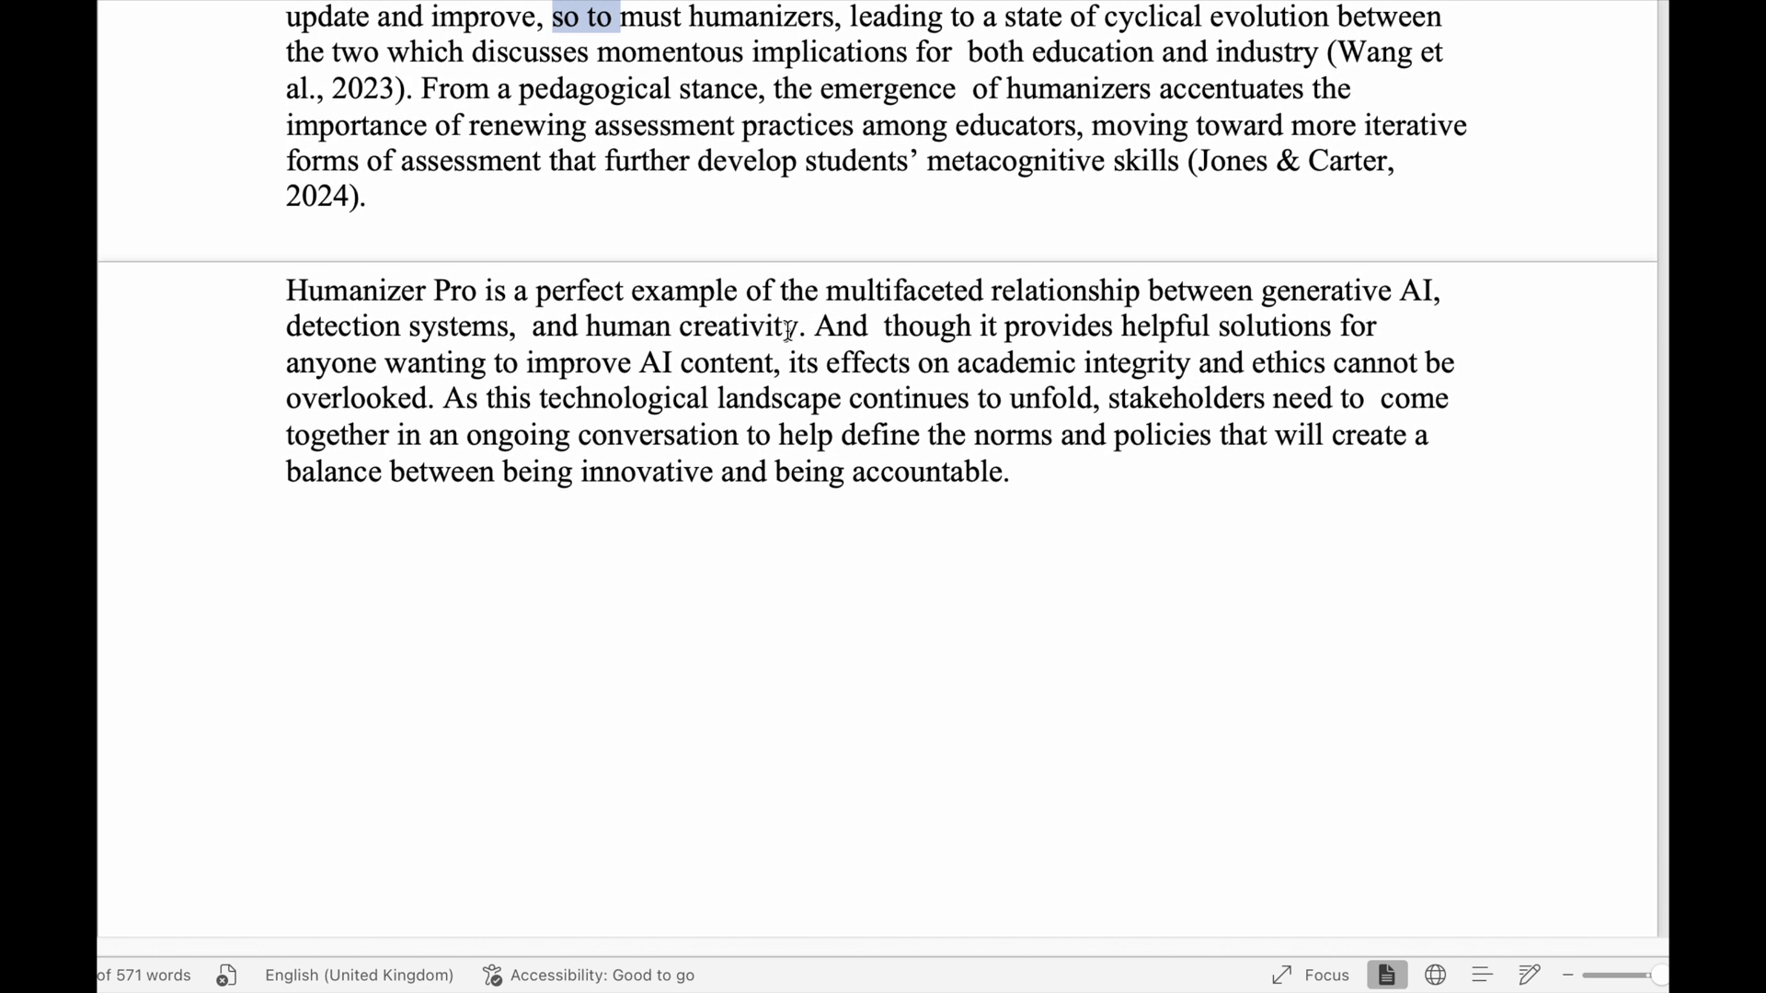
scroll(787, 331, "down", 3)
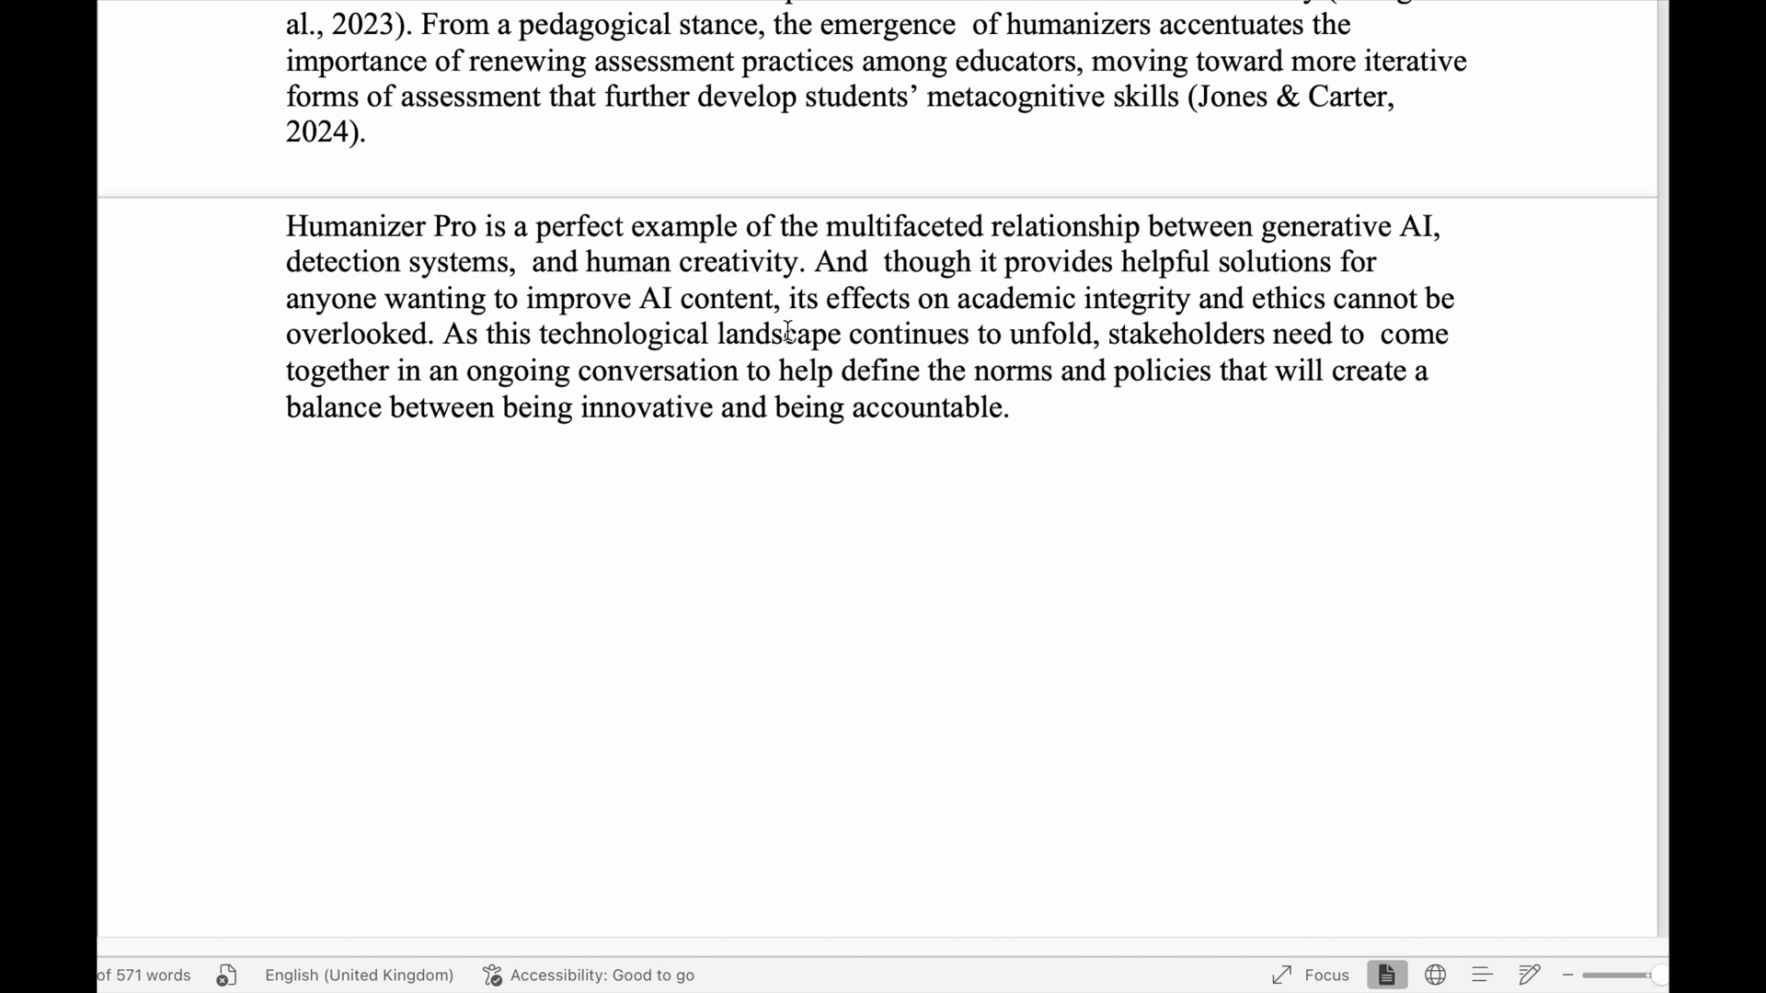
scroll(787, 331, "down", 1)
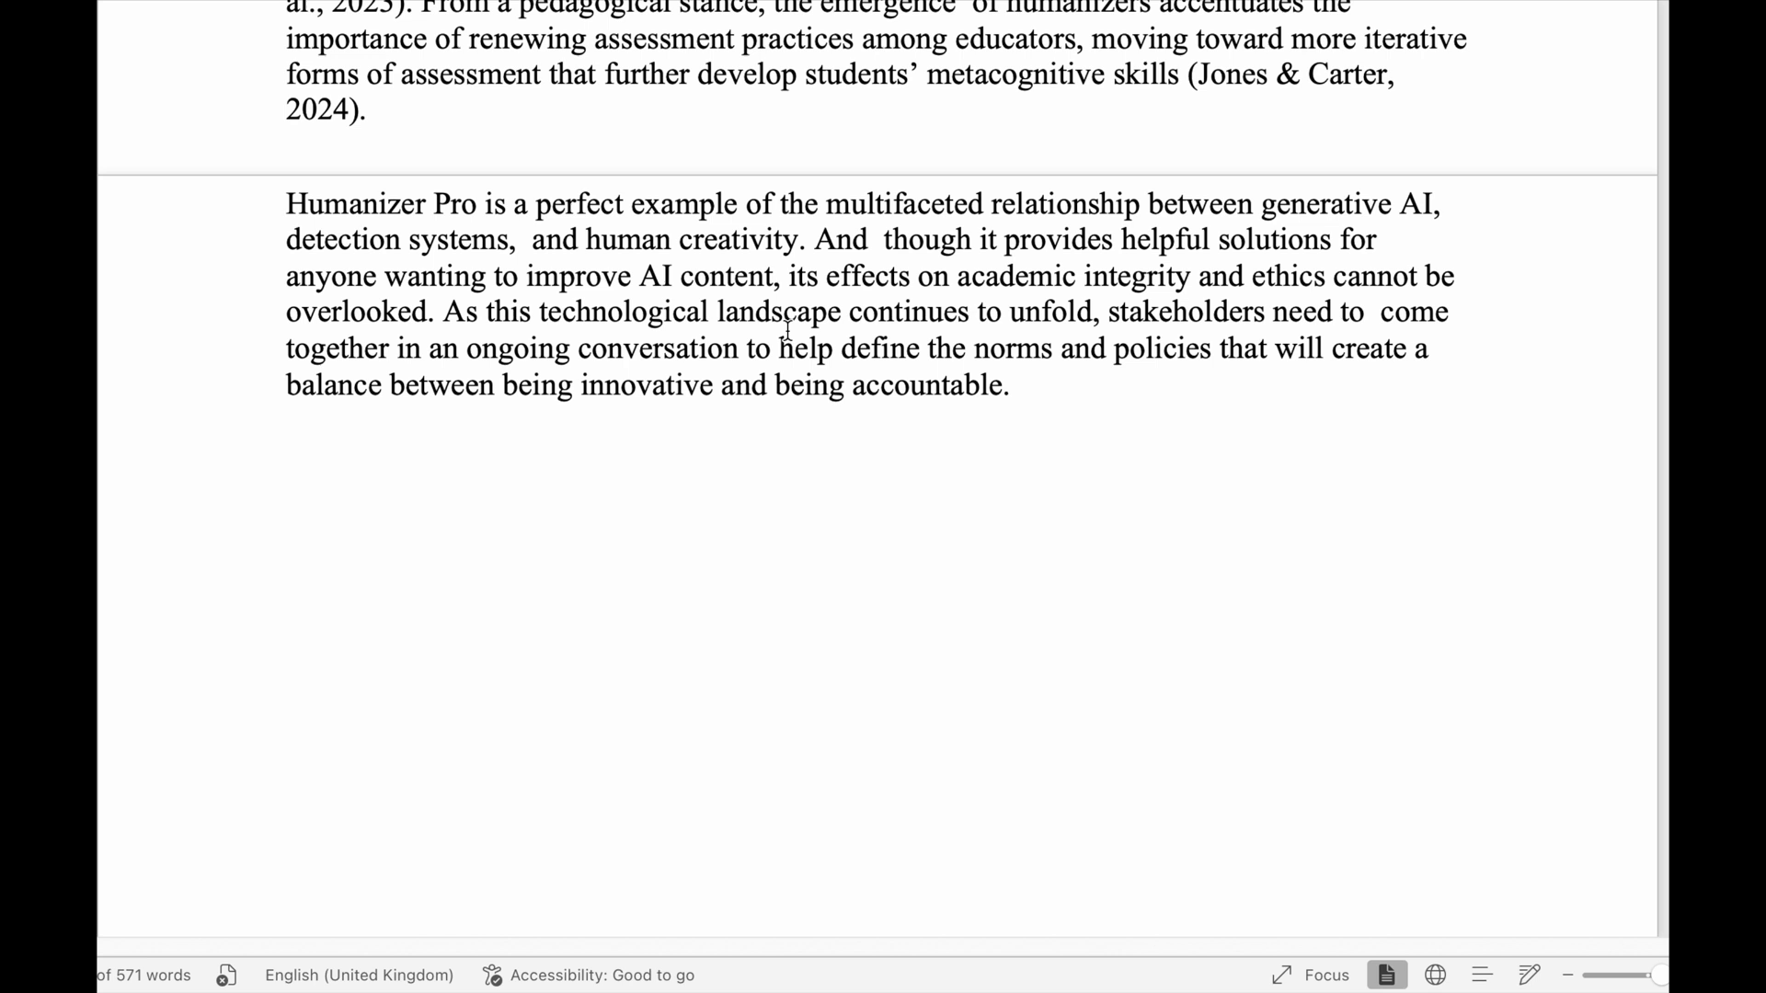
scroll(788, 332, "down", 2)
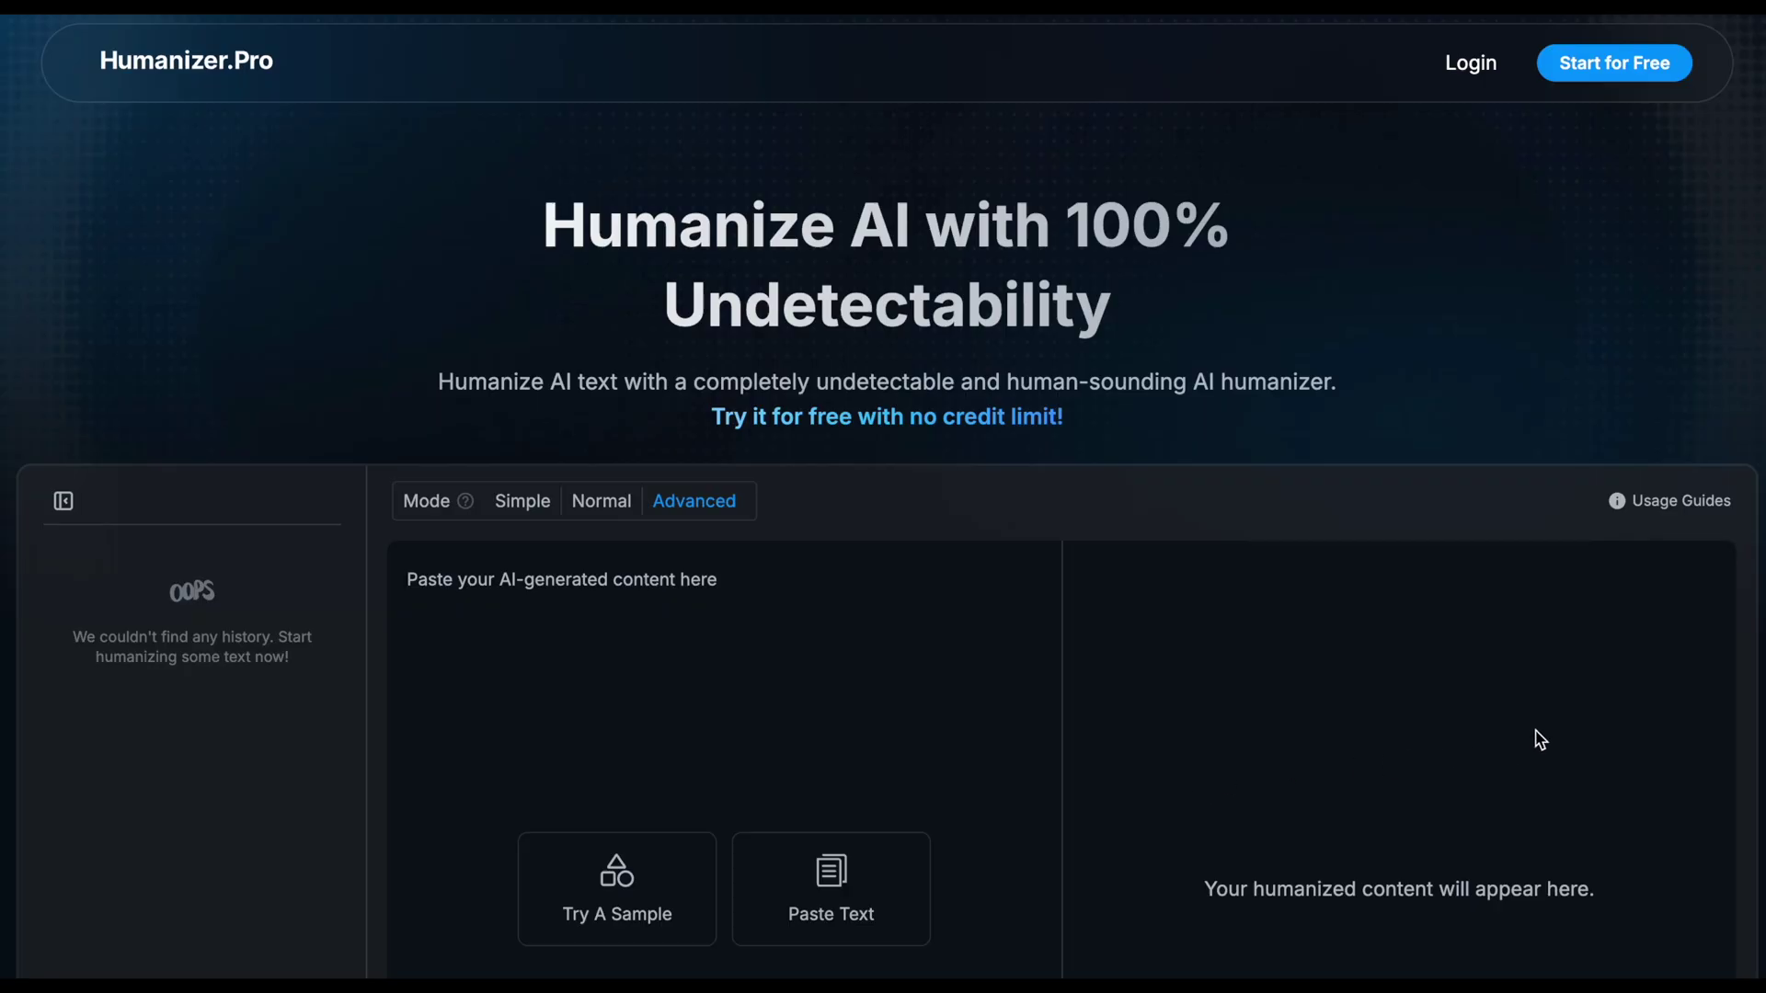
scroll(1541, 739, "down", 2)
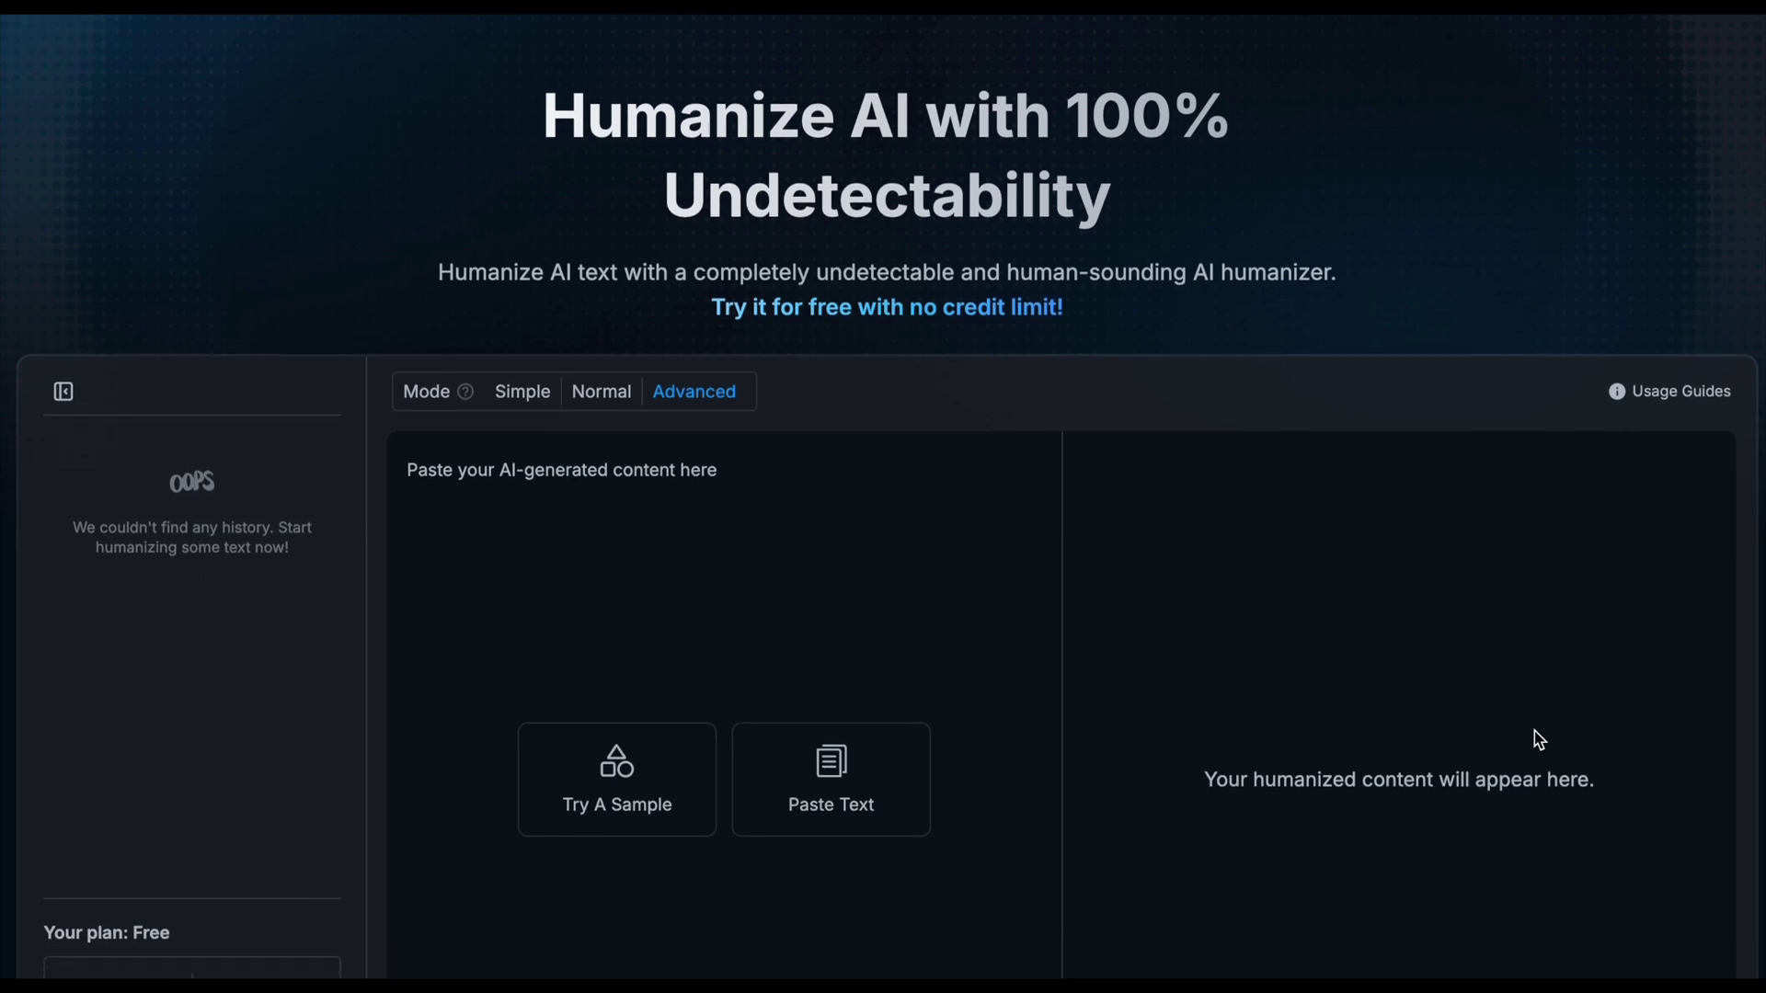
scroll(1540, 739, "down", 3)
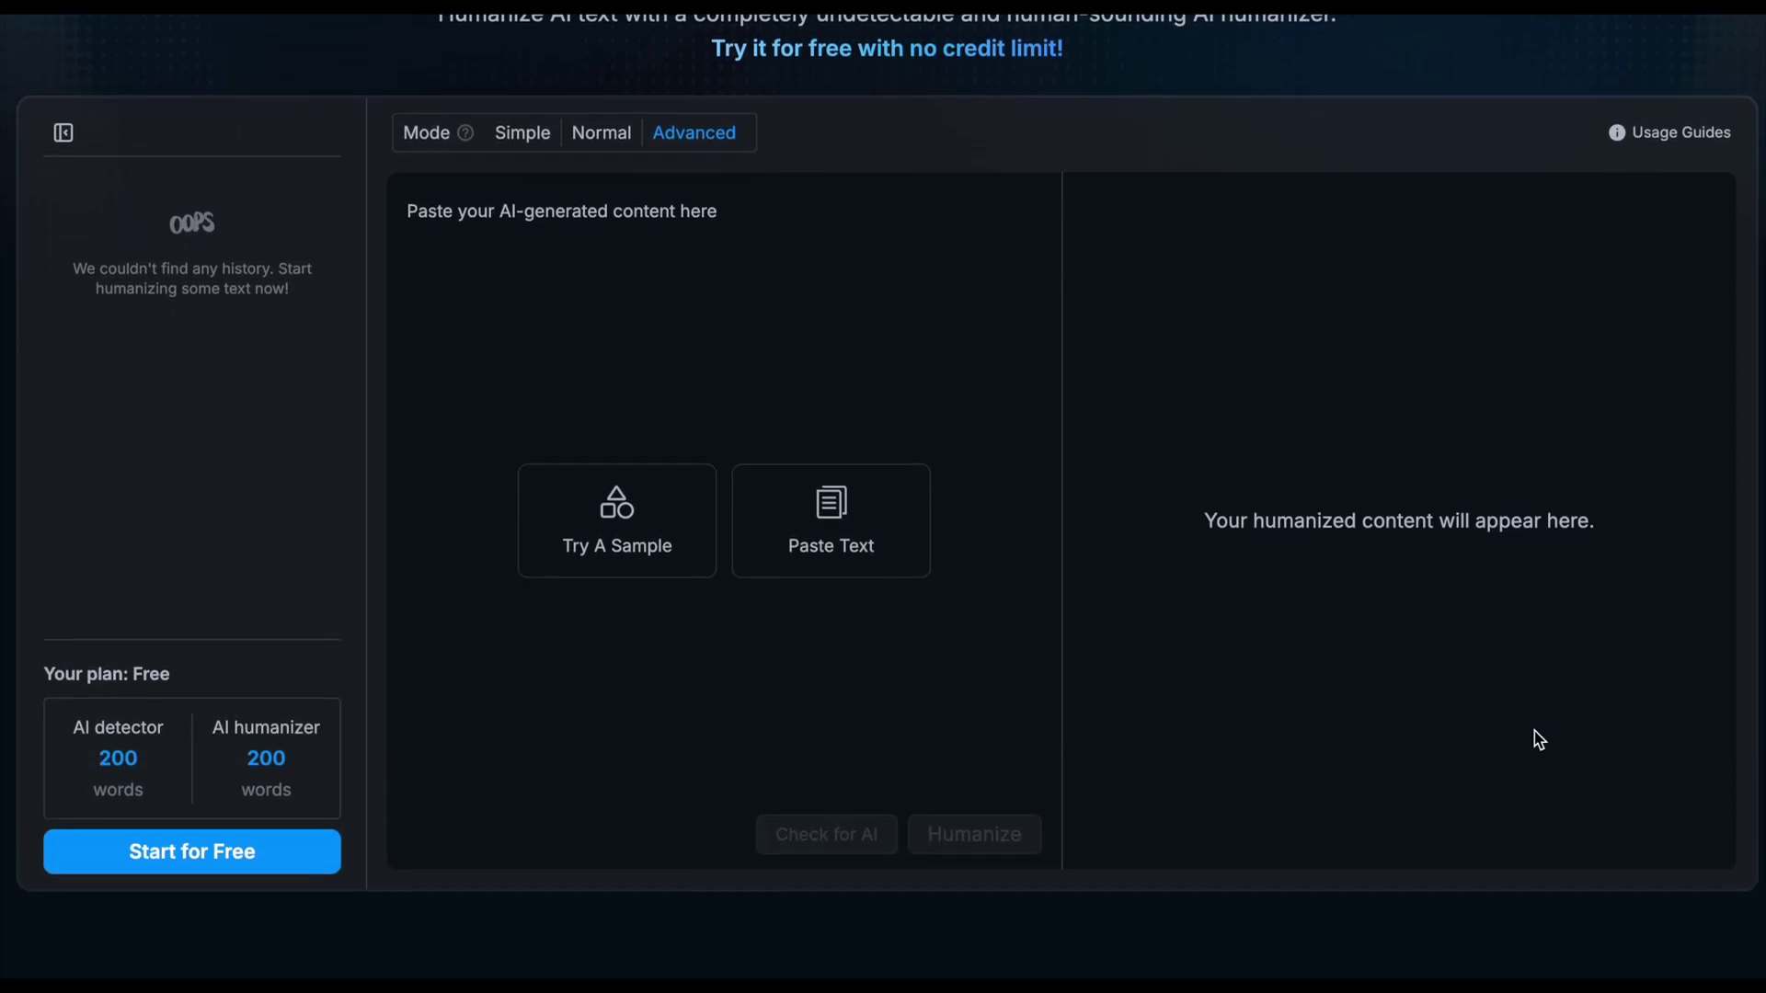
scroll(1540, 739, "down", 3)
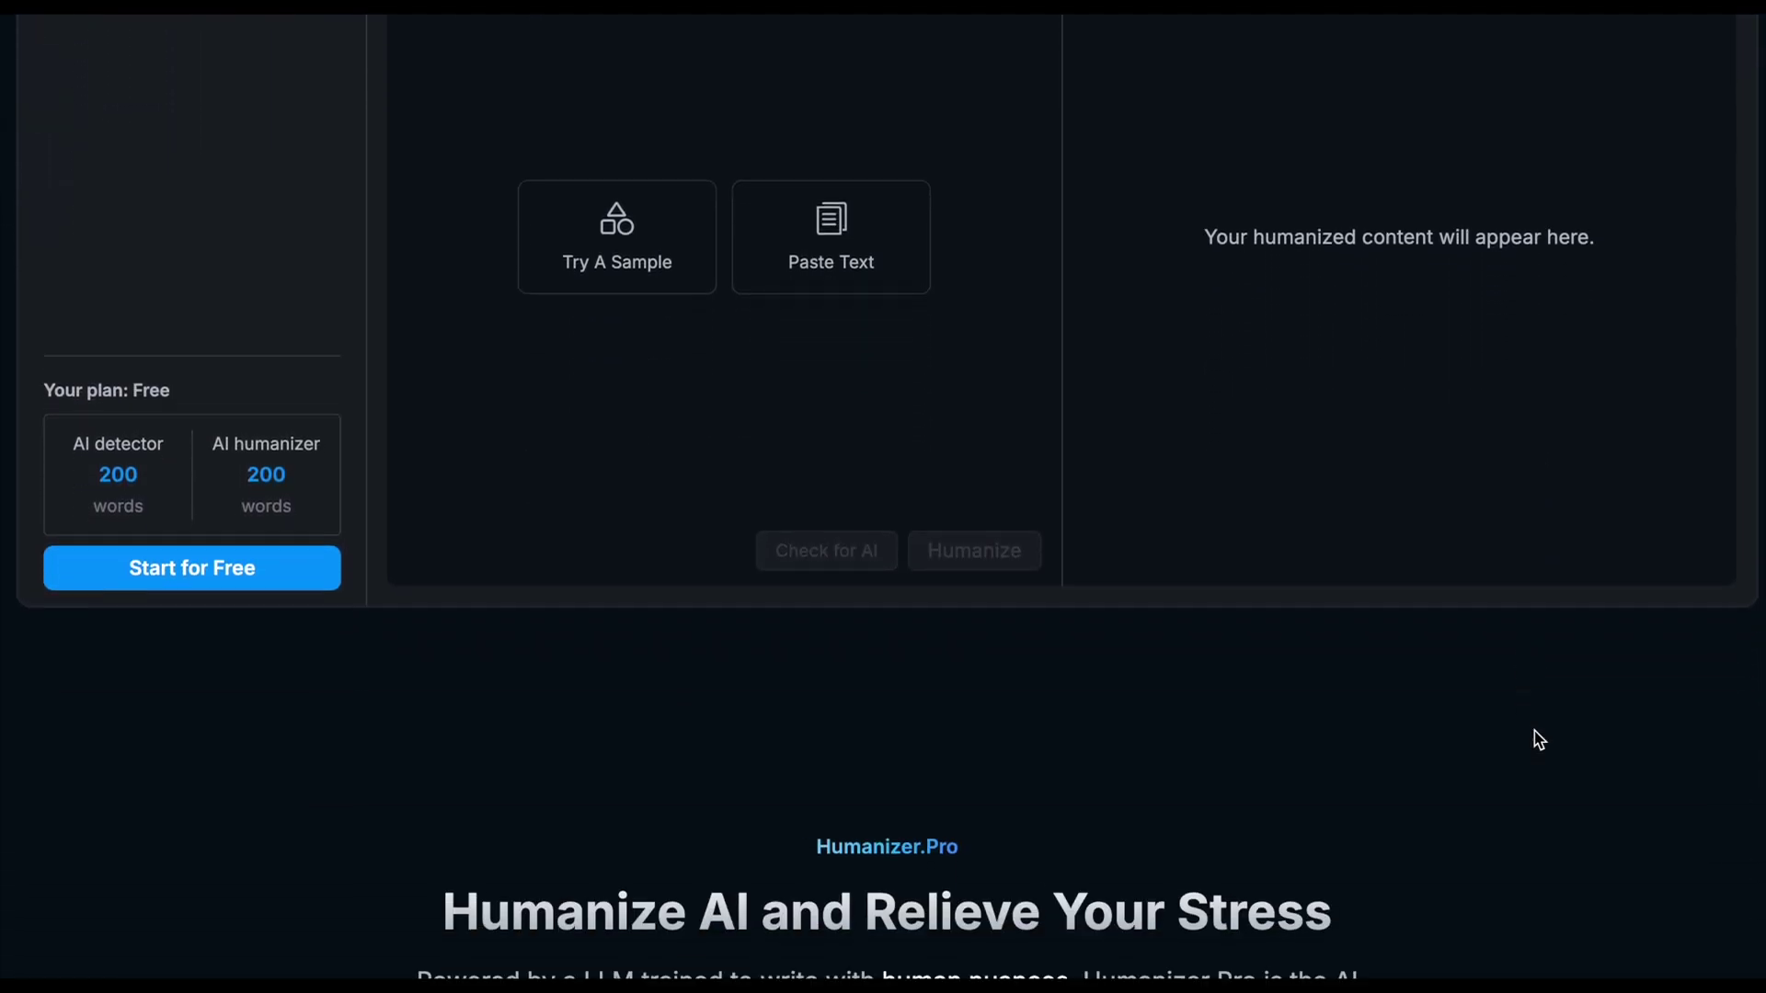
scroll(1540, 739, "down", 4)
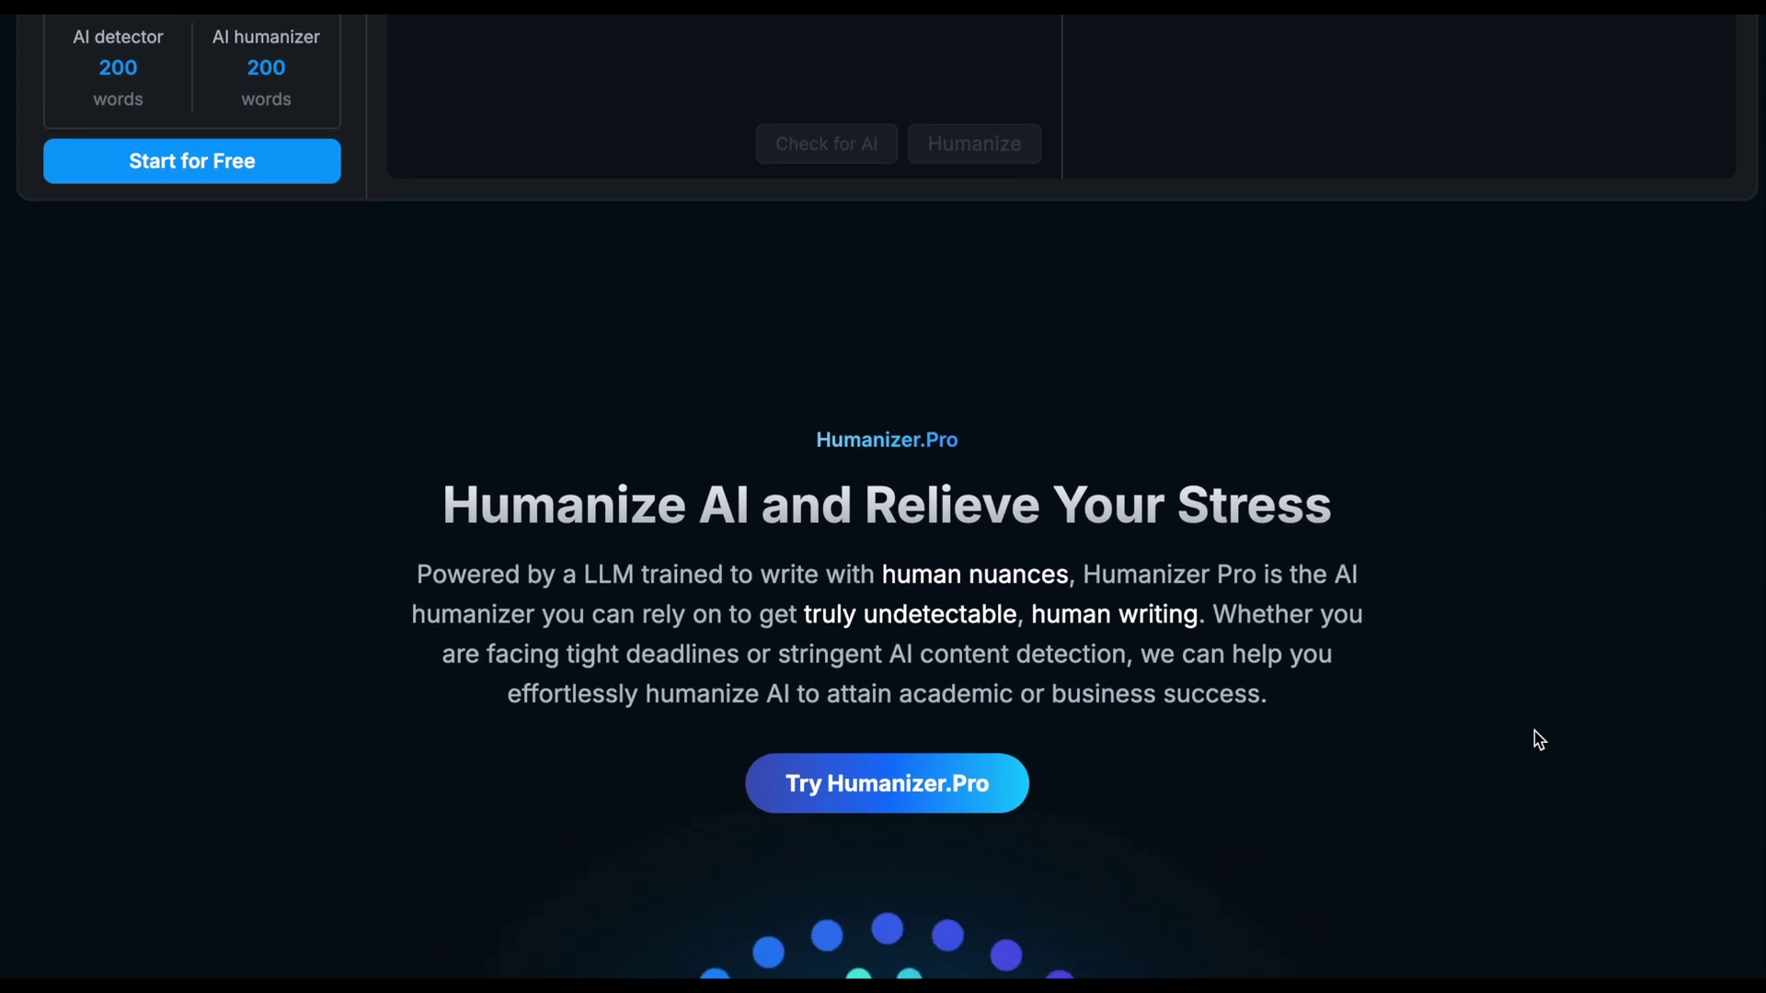
scroll(1541, 739, "down", 3)
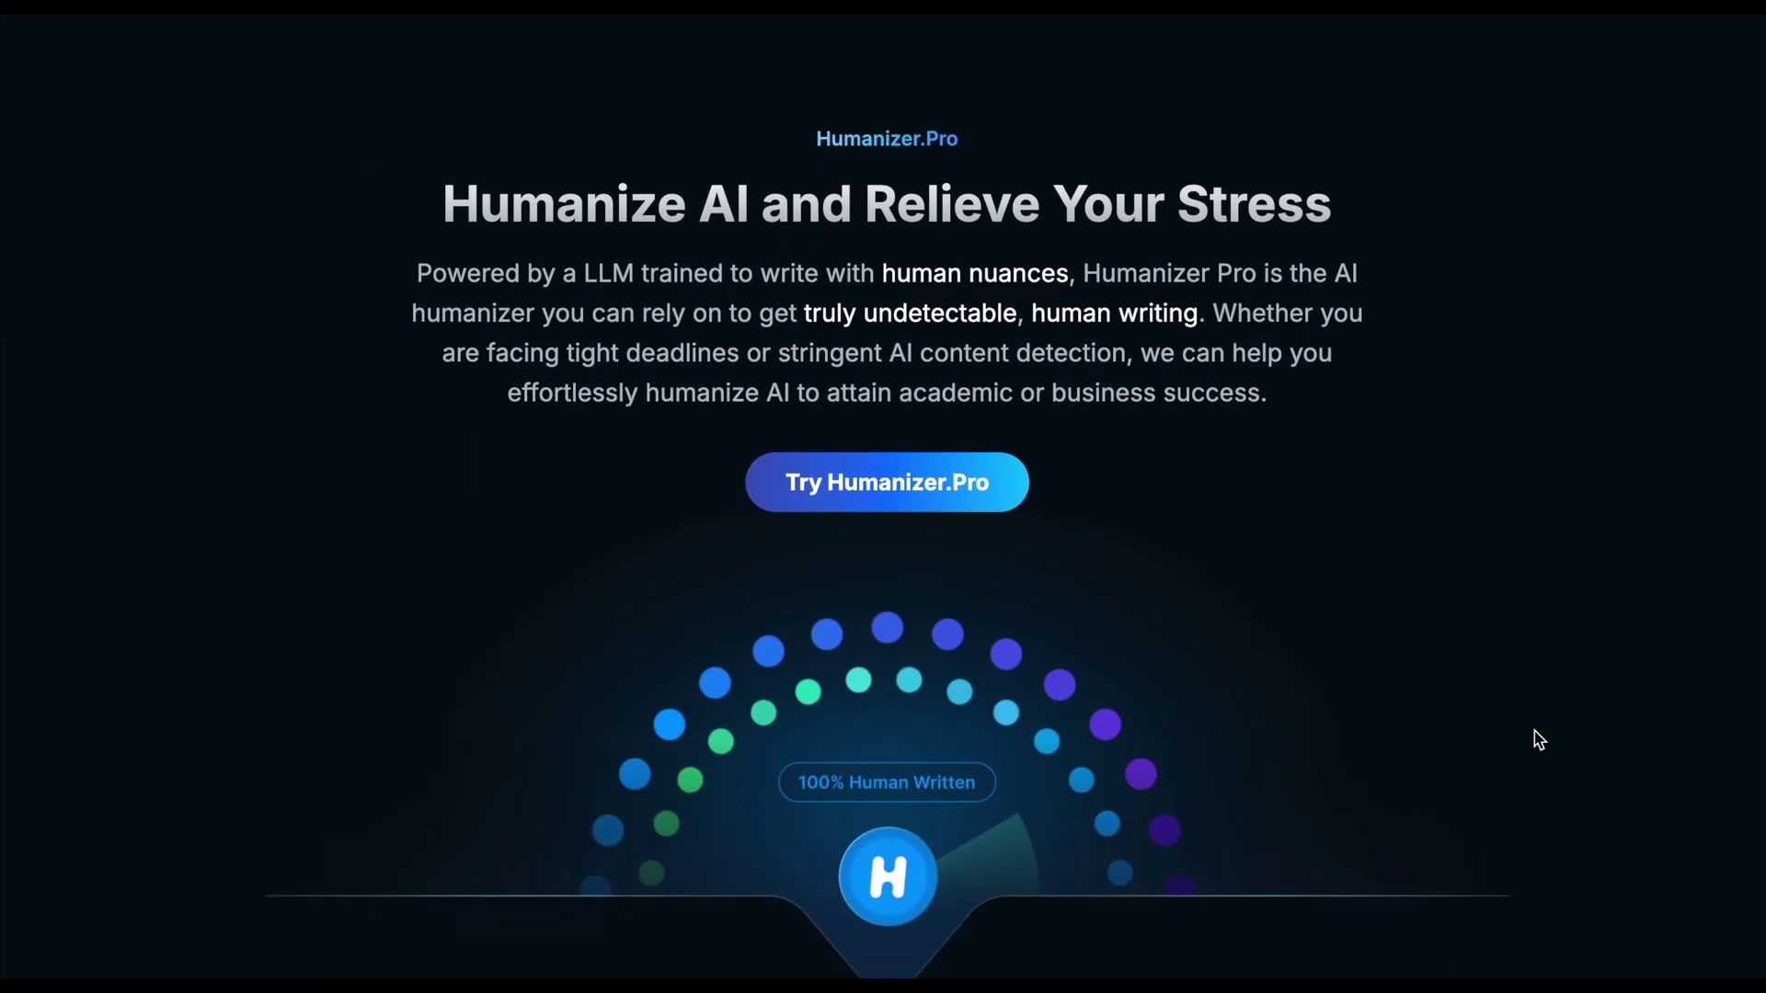
scroll(1541, 739, "down", 4)
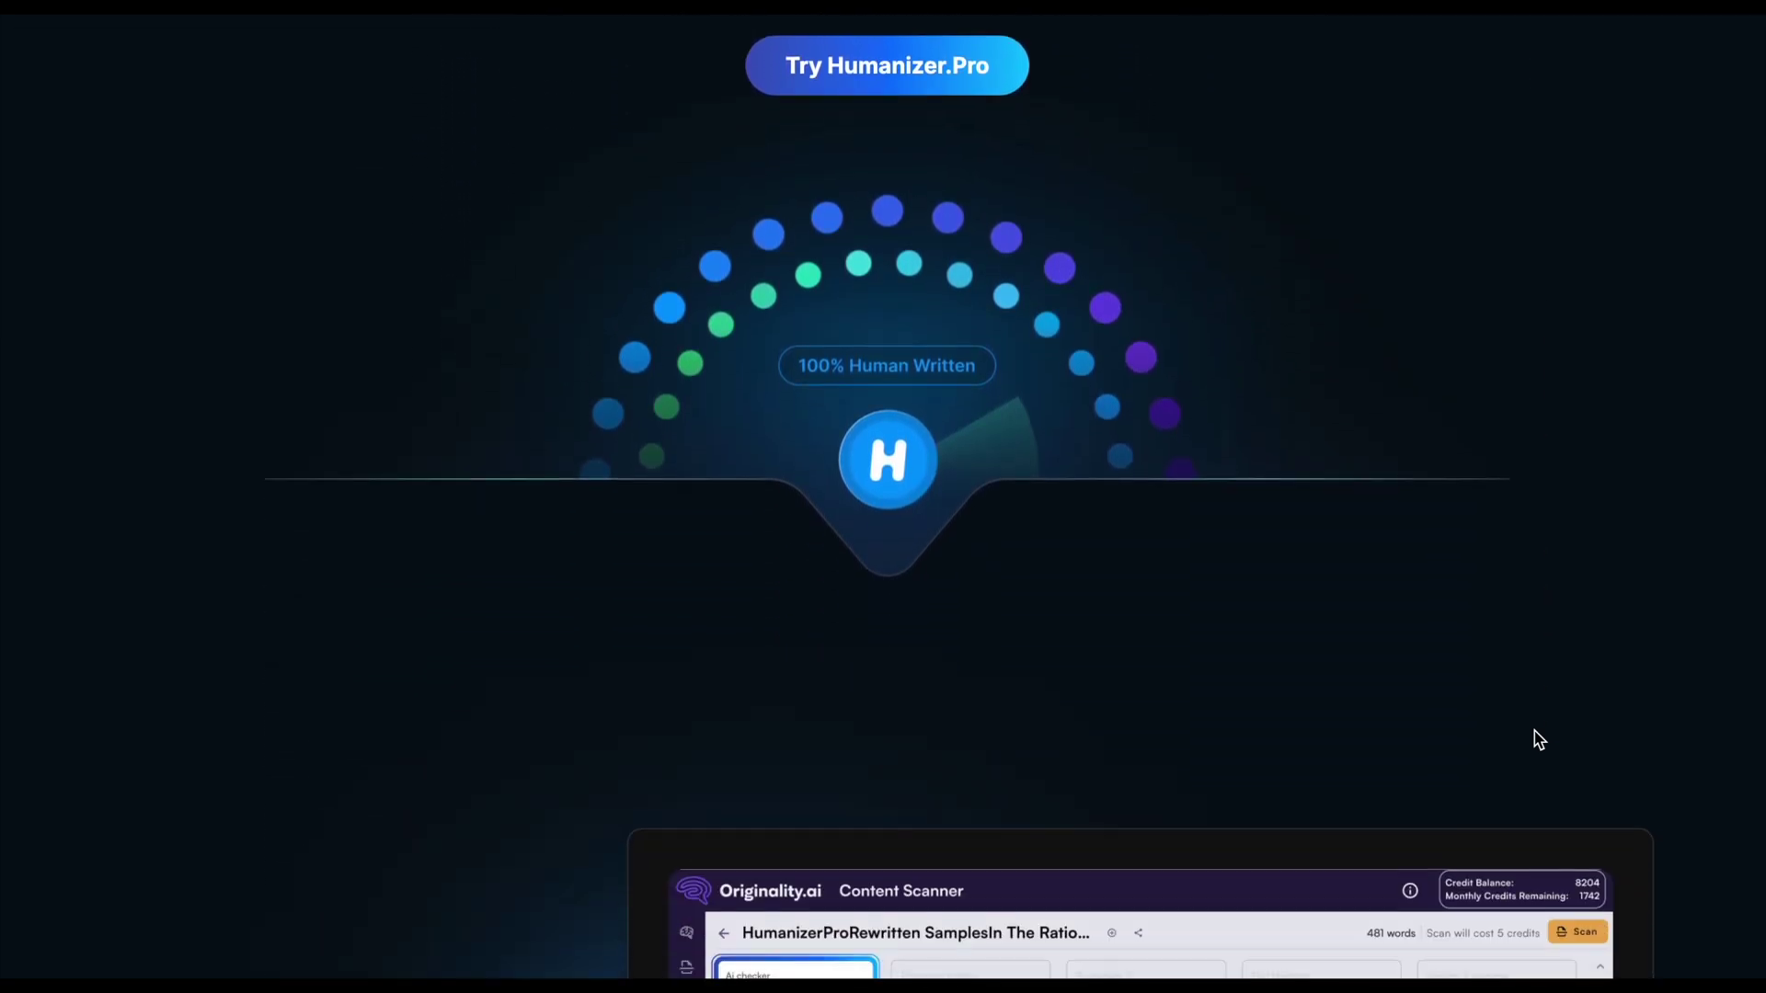
scroll(1541, 739, "down", 2)
scroll(1697, 743, "down", 2)
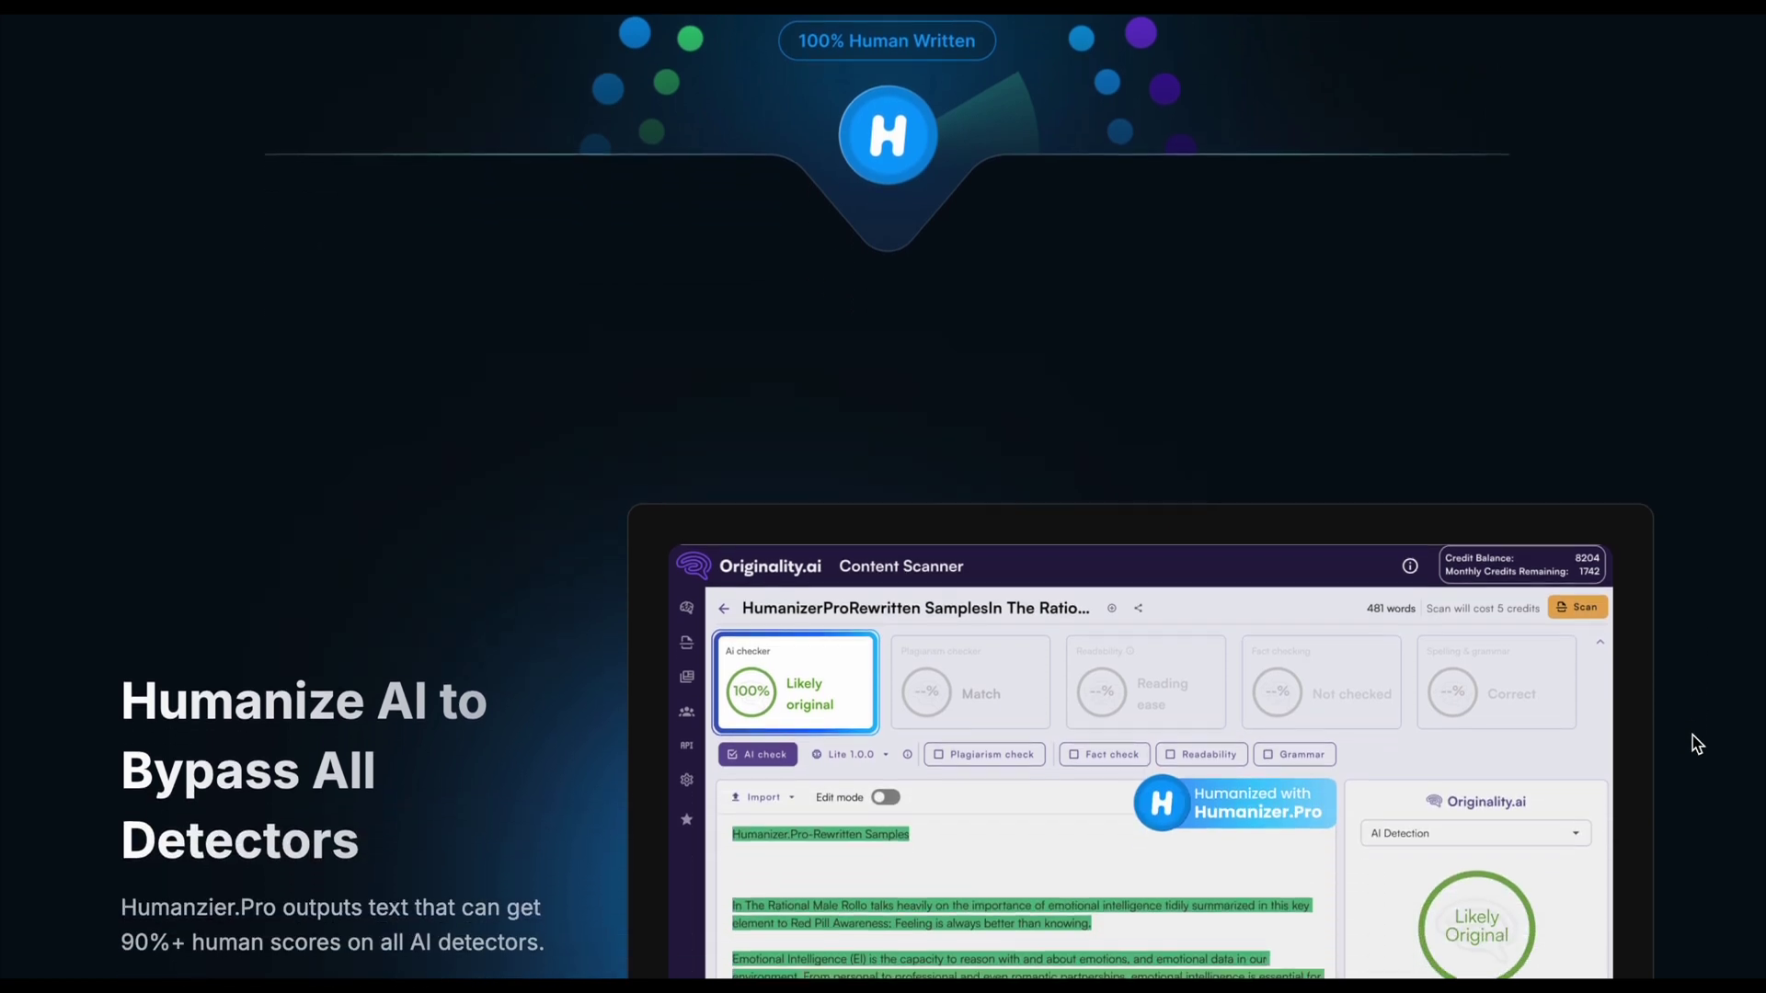
scroll(1697, 743, "down", 3)
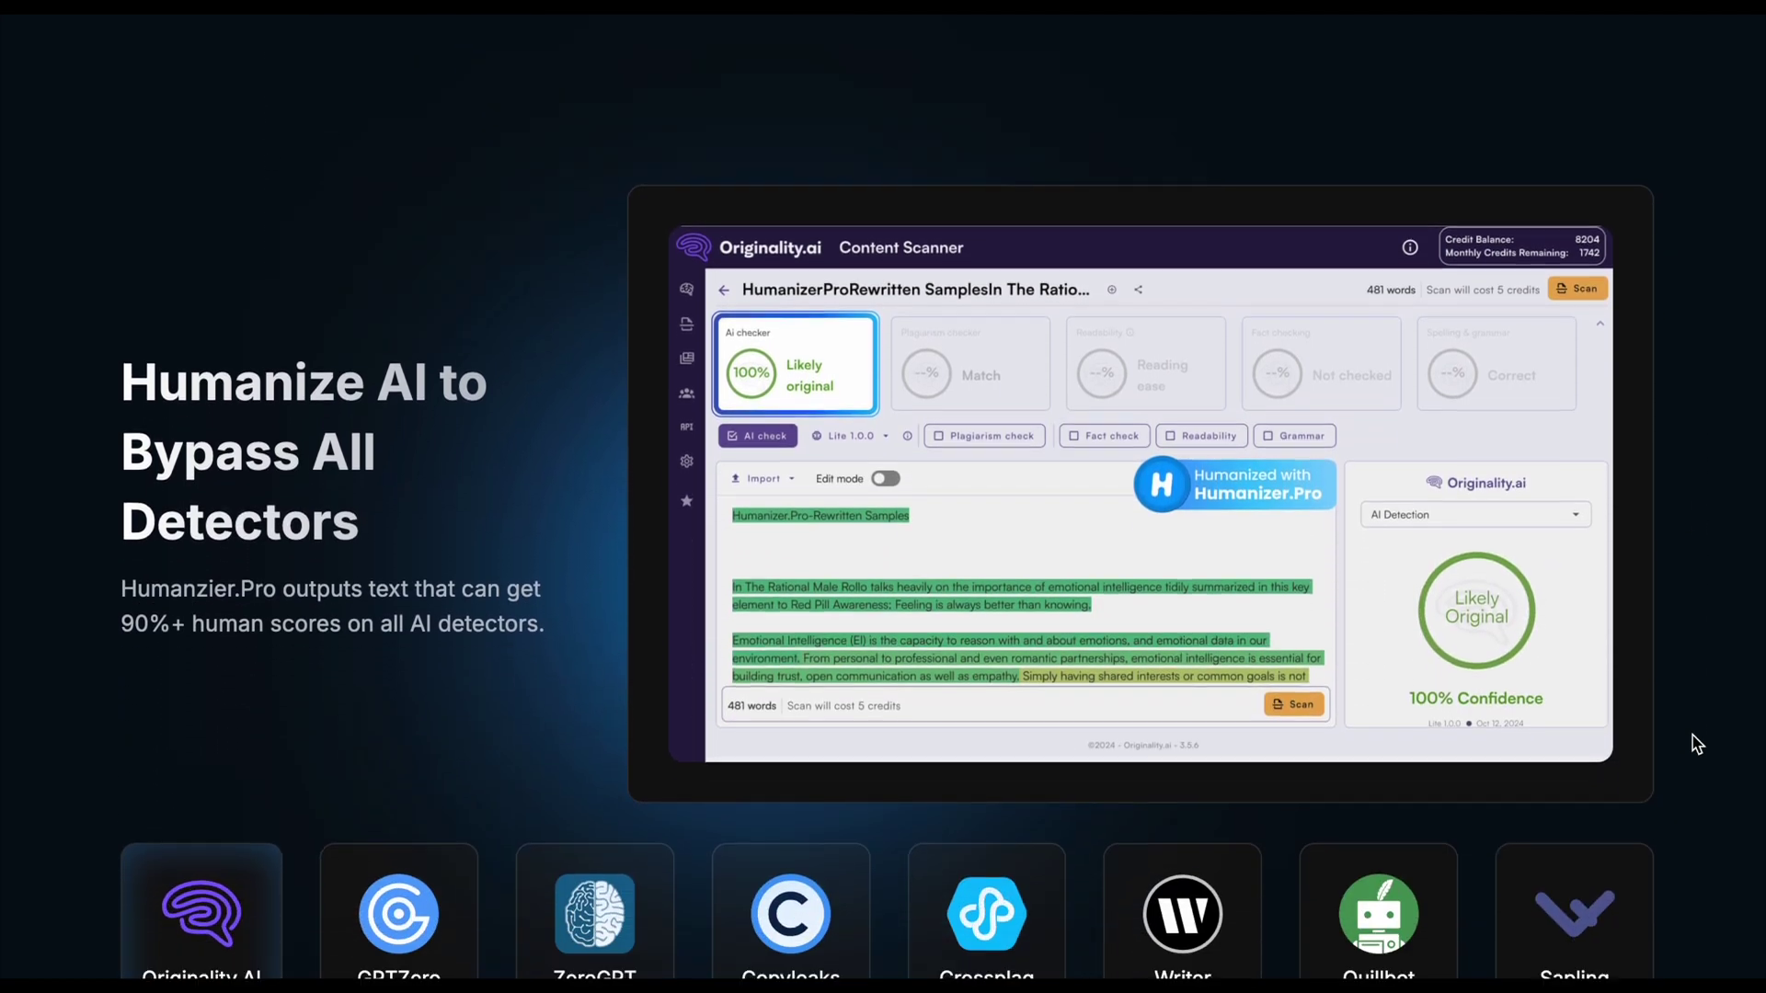
left_click_drag(107, 575, 1032, 613)
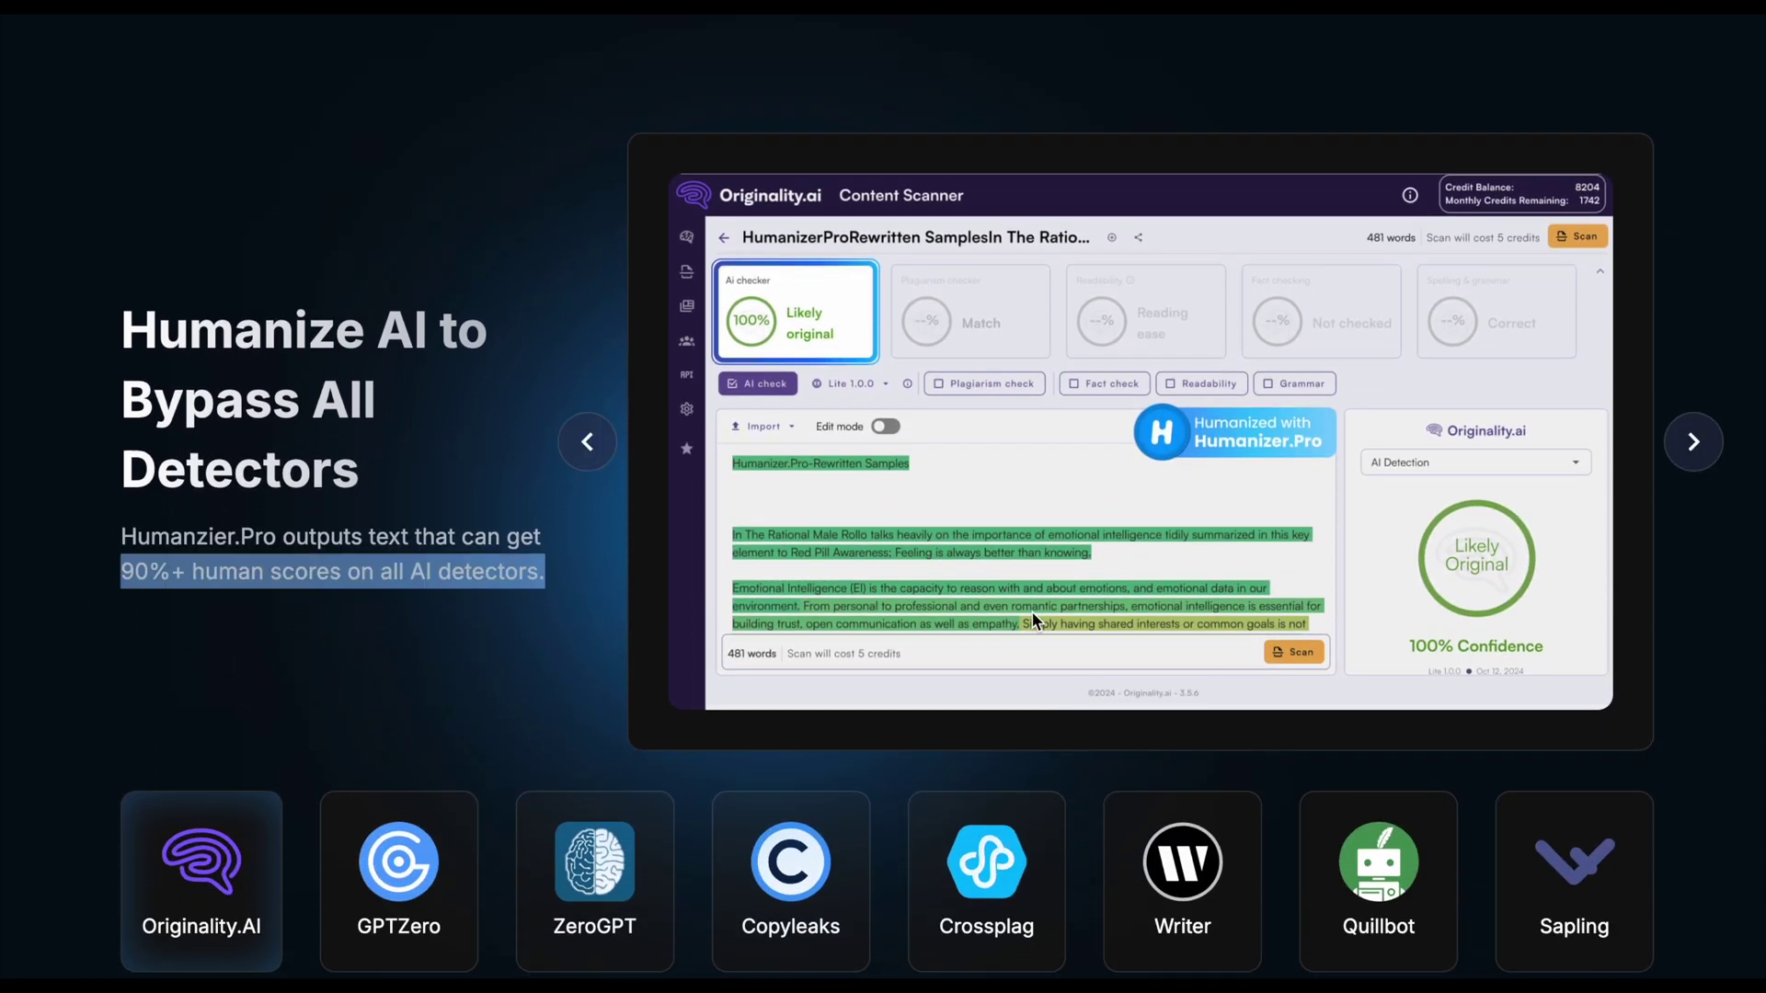
scroll(520, 342, "down", 2)
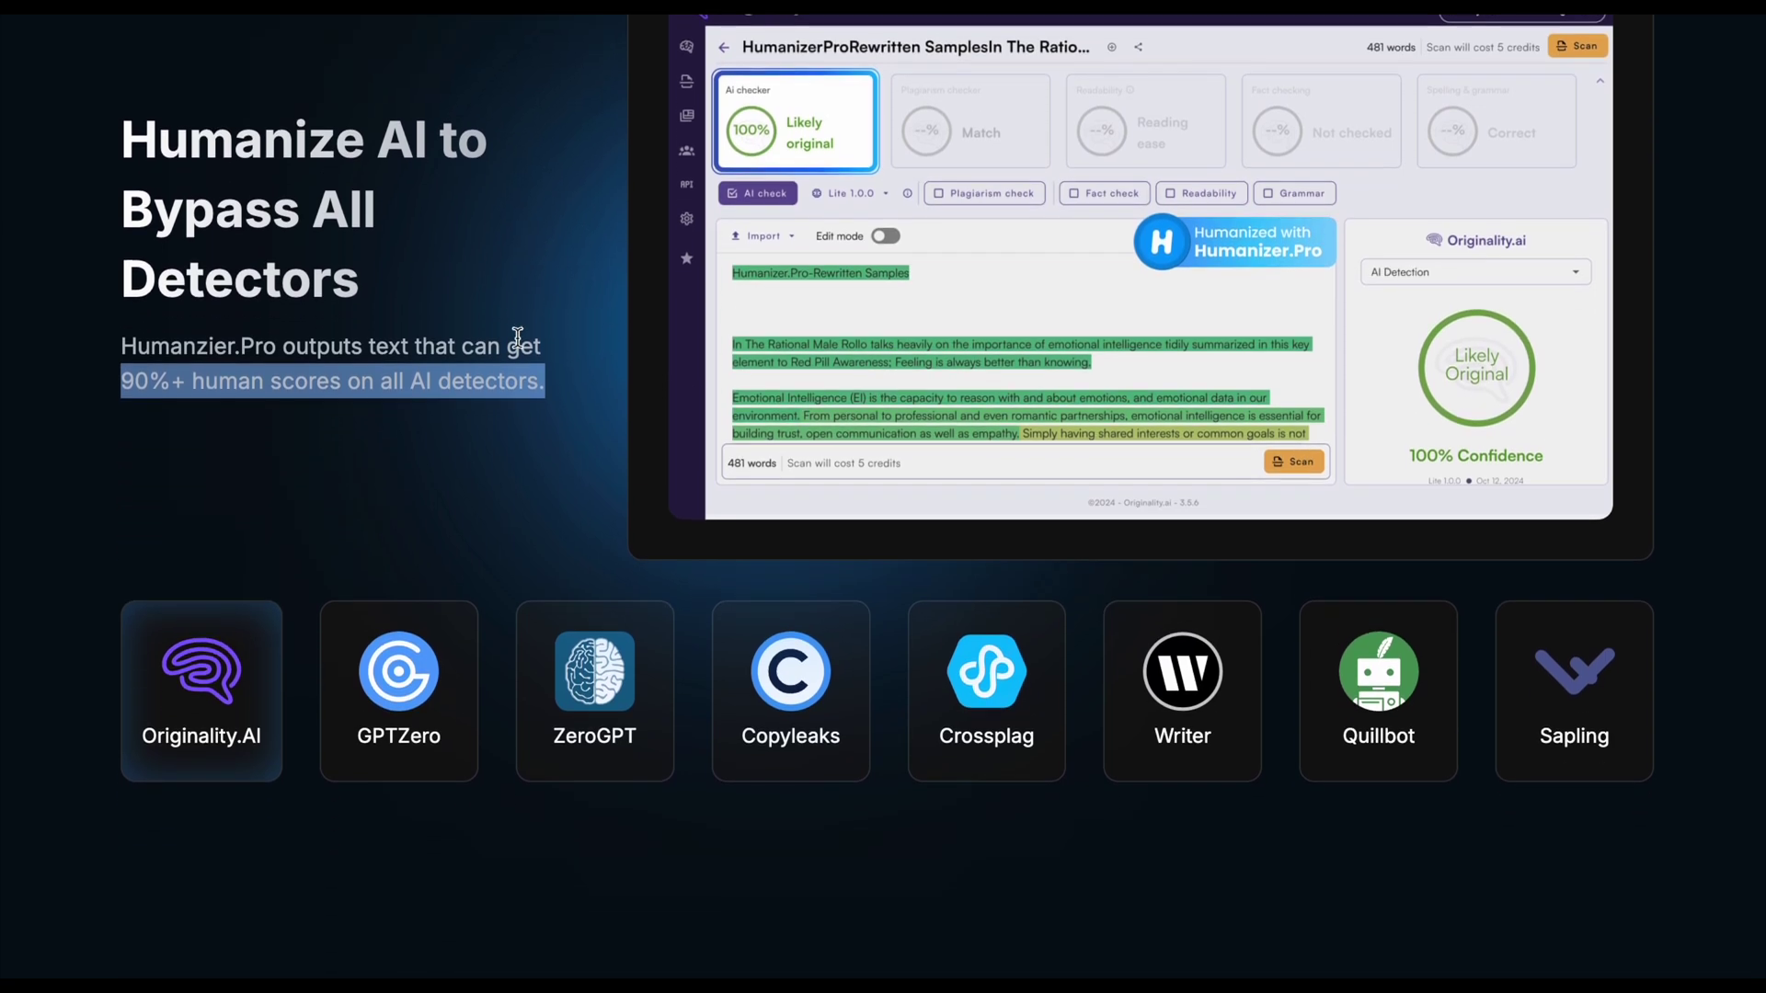
scroll(518, 338, "down", 2)
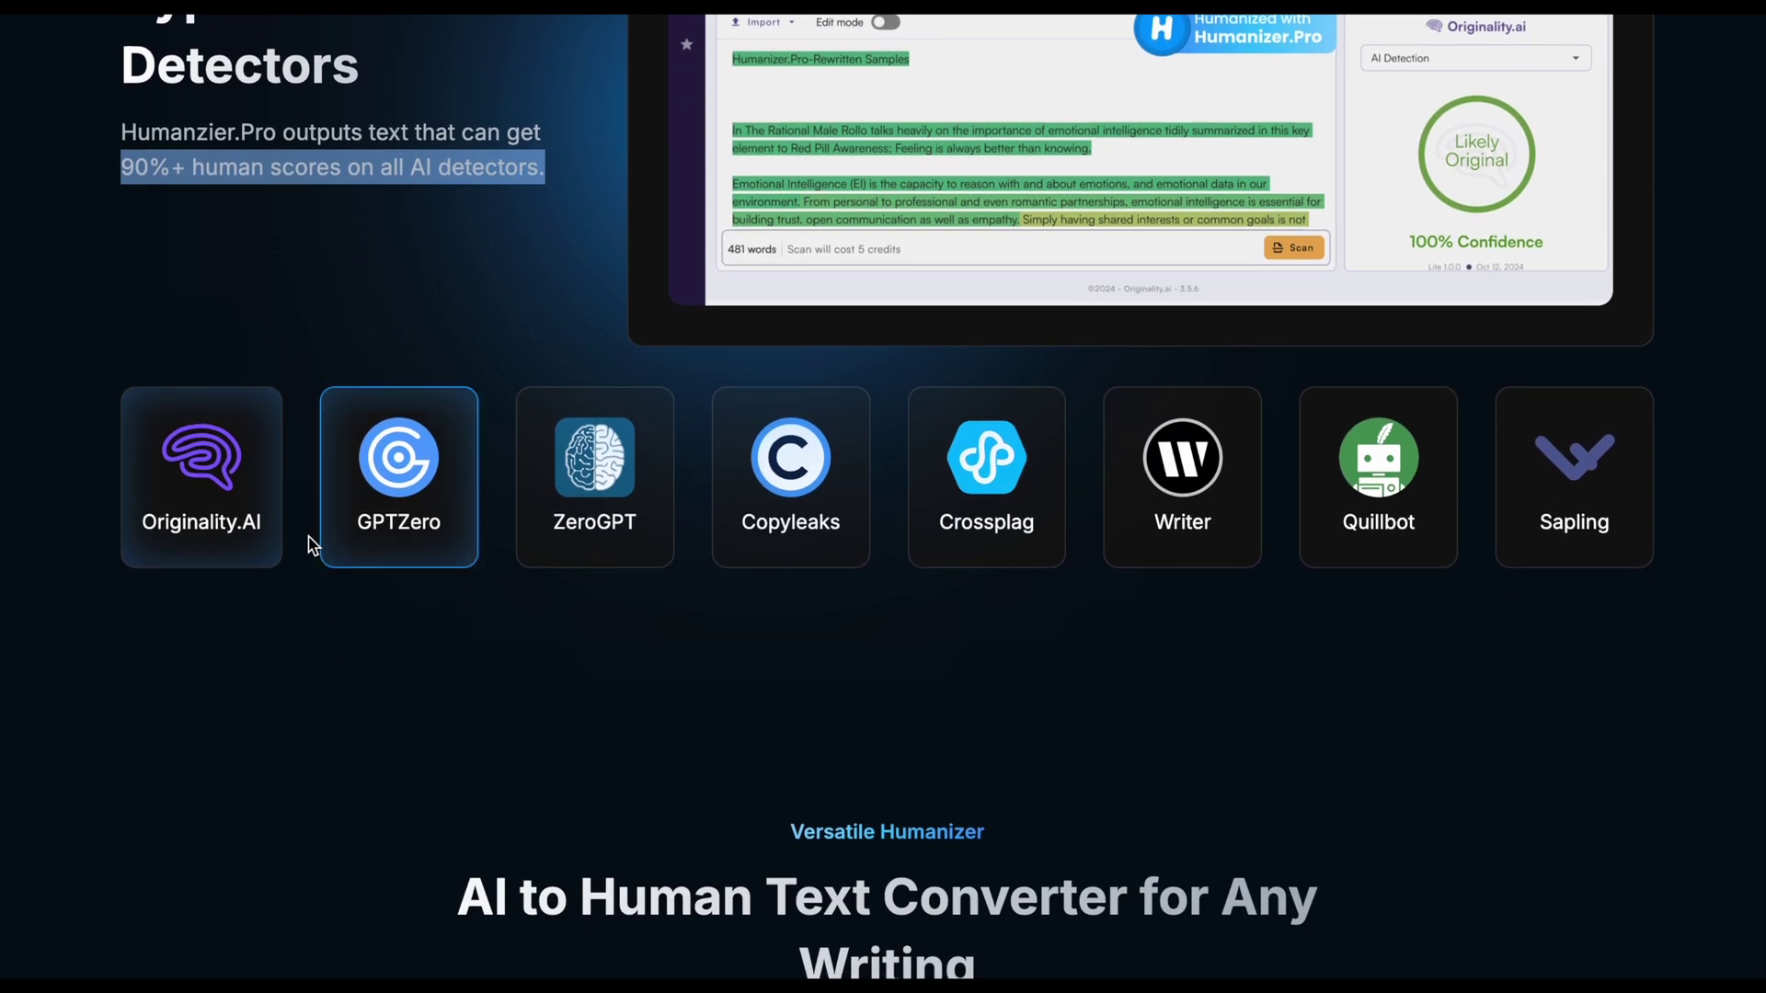